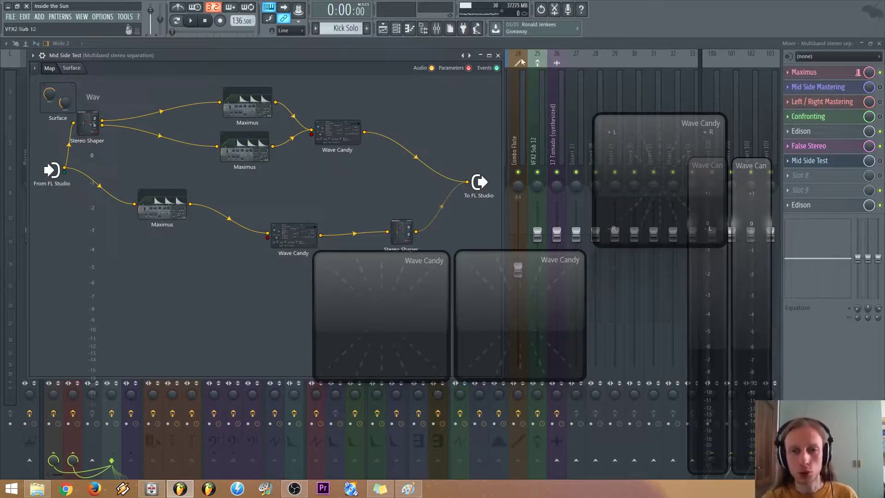
Close the Mid Side Test patch, open the False Stereo patch and inspect the settings of its first Stereo Enhancer
{"action": "left_click", "coordinate": [499, 56]}
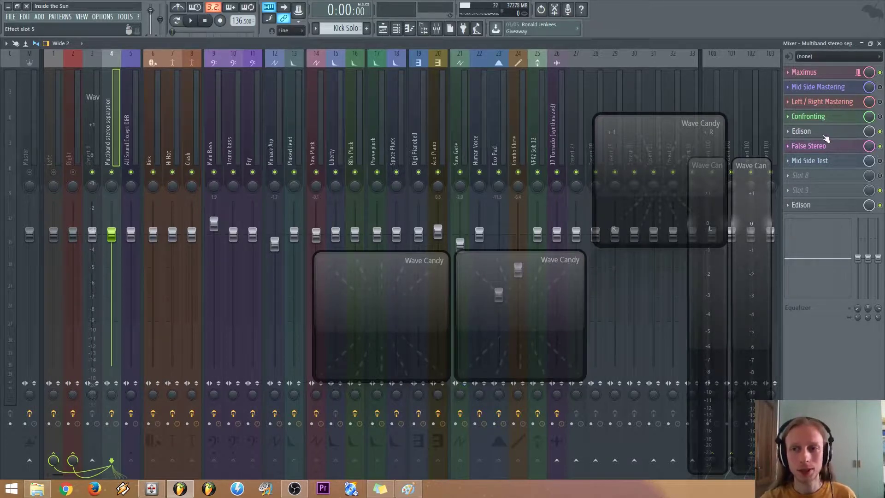
{"action": "left_click", "coordinate": [827, 148]}
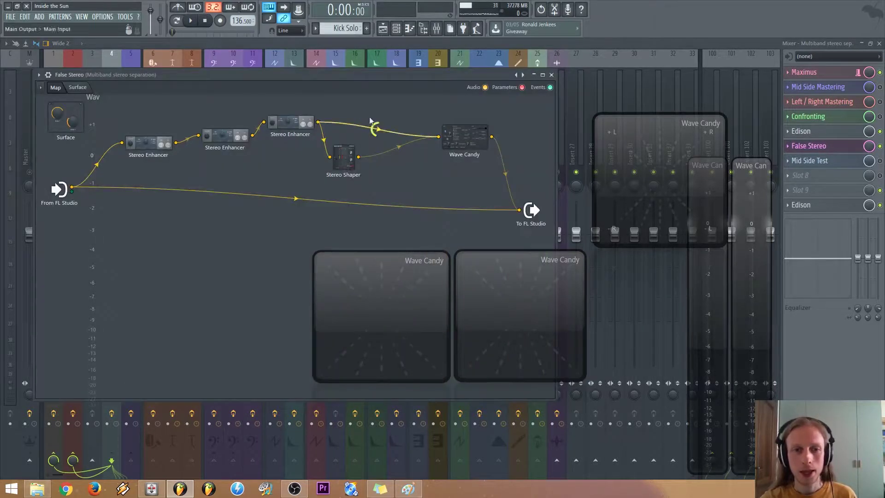
{"action": "left_click_drag", "start_coordinate": [128, 150], "coordinate": [125, 142]}
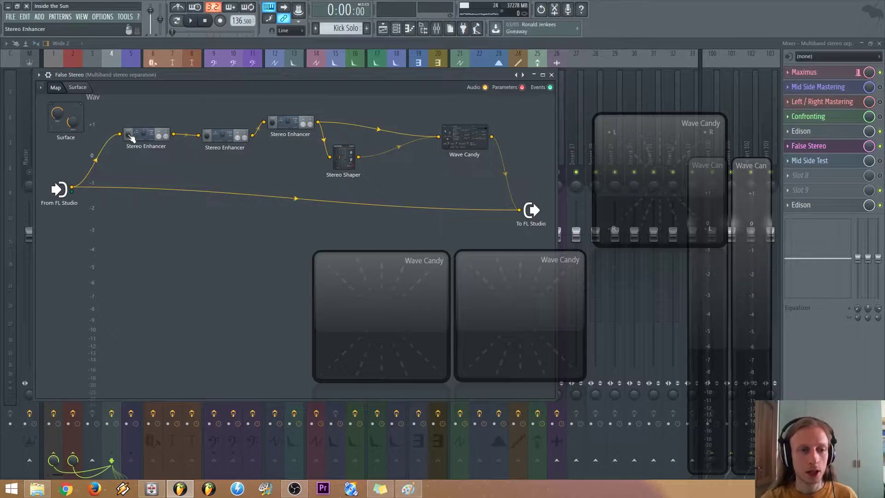
{"action": "double_click", "coordinate": [137, 137]}
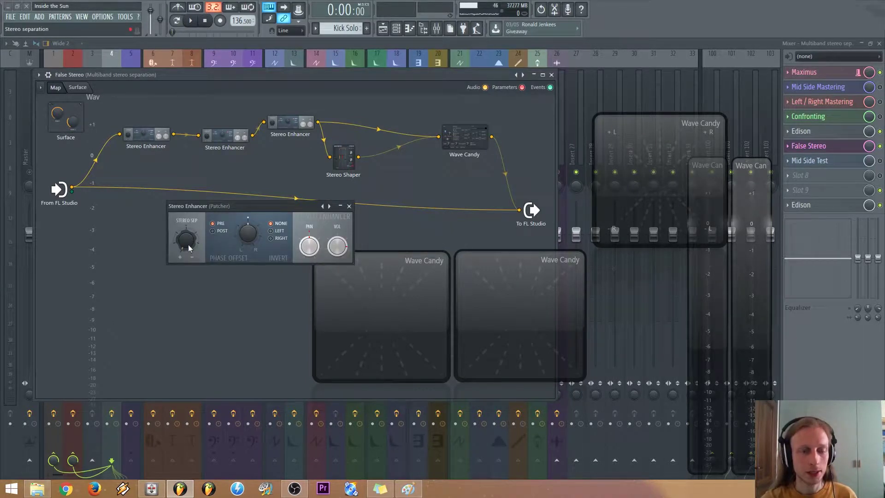
{"action": "left_click", "coordinate": [349, 206]}
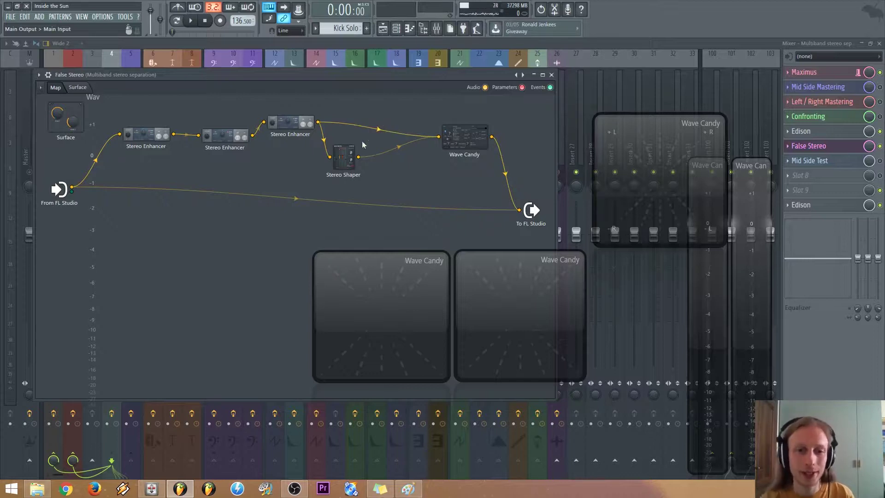
Inspect the mixer matrix of the Stereo Shaper in the False Stereo patch, then close it
{"action": "left_click", "coordinate": [343, 158]}
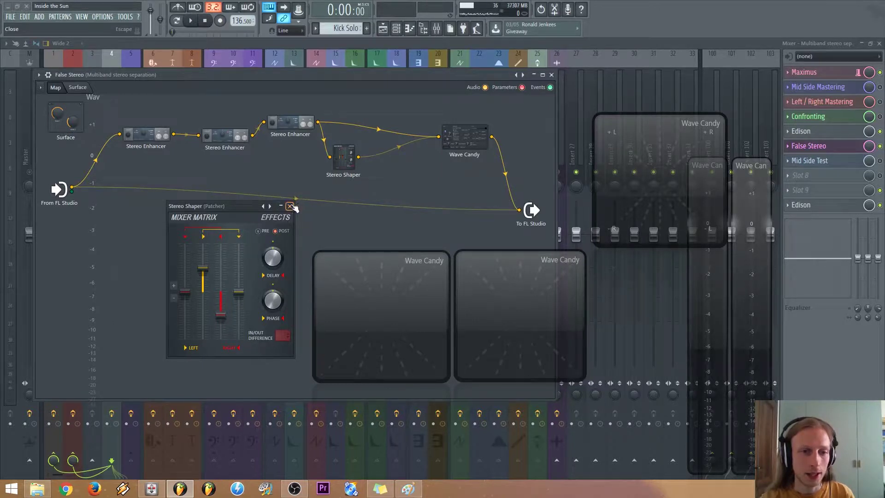
{"action": "left_click", "coordinate": [291, 206]}
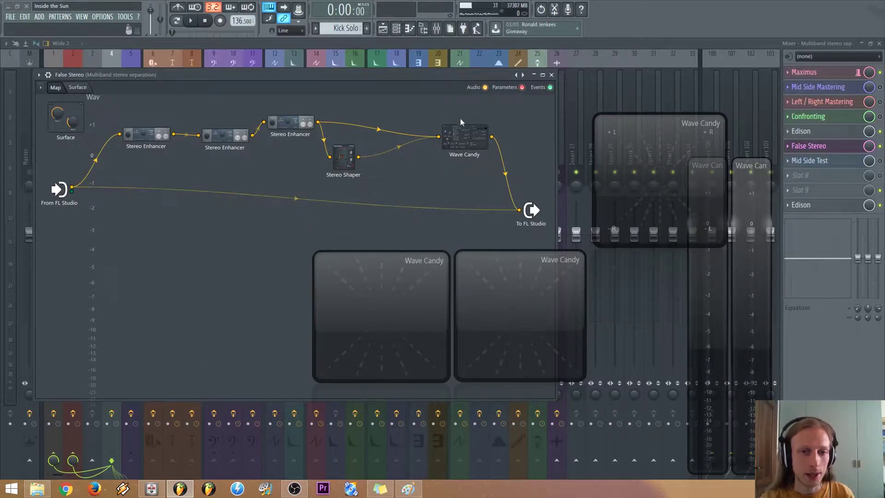
{"action": "left_click", "coordinate": [343, 157]}
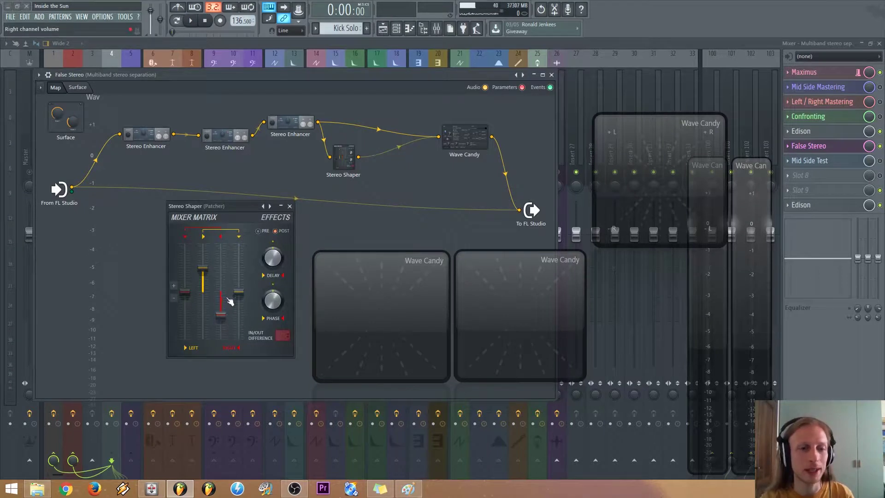
{"action": "left_click", "coordinate": [290, 206]}
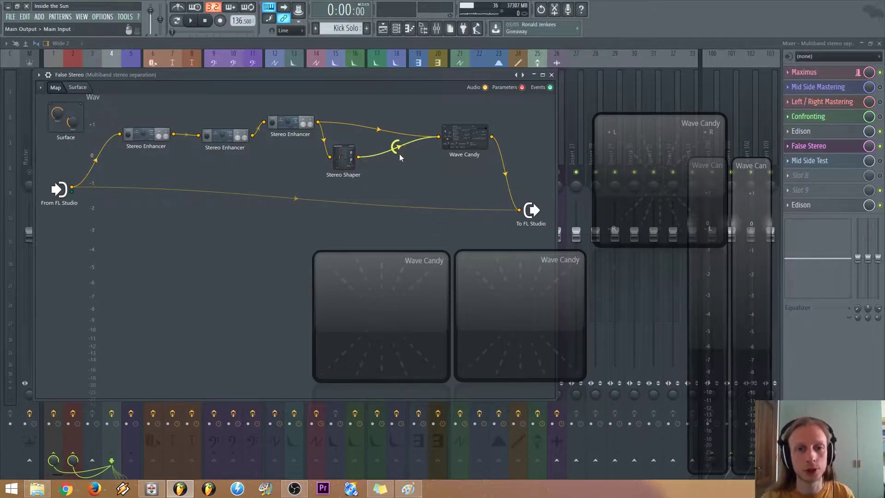
Toggle the Stereo Enhancer and Stereo Shaper connections into Wave Candy to compare them, leaving only the Stereo Shaper path active, and reposition the vectorscope display
{"action": "left_click", "coordinate": [399, 153]}
{"action": "left_click", "coordinate": [378, 129]}
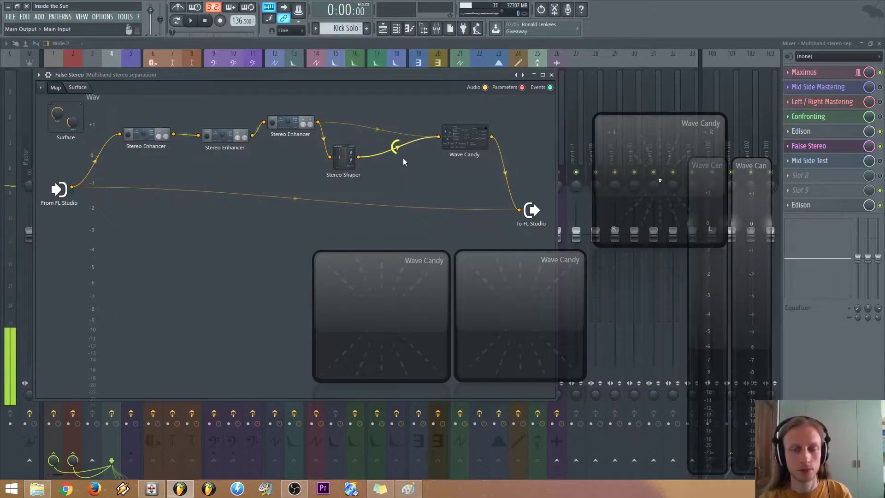
{"action": "left_click", "coordinate": [380, 127]}
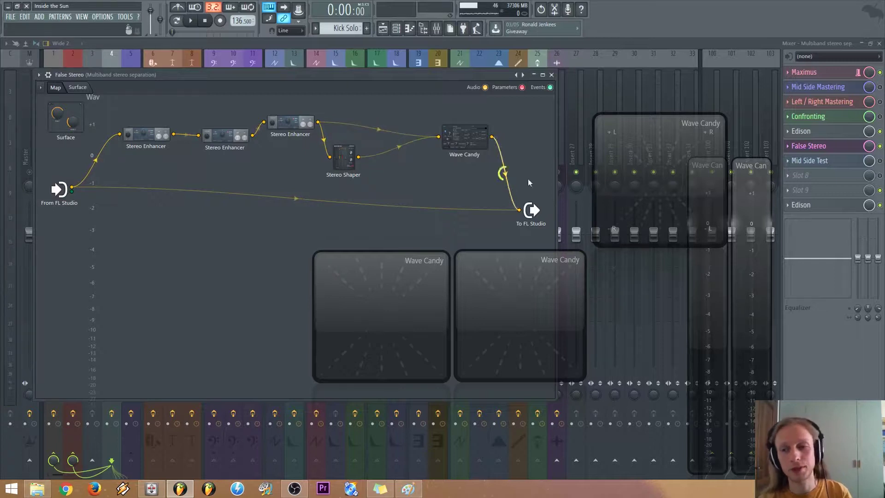
{"action": "left_click_drag", "start_coordinate": [636, 173], "coordinate": [616, 164]}
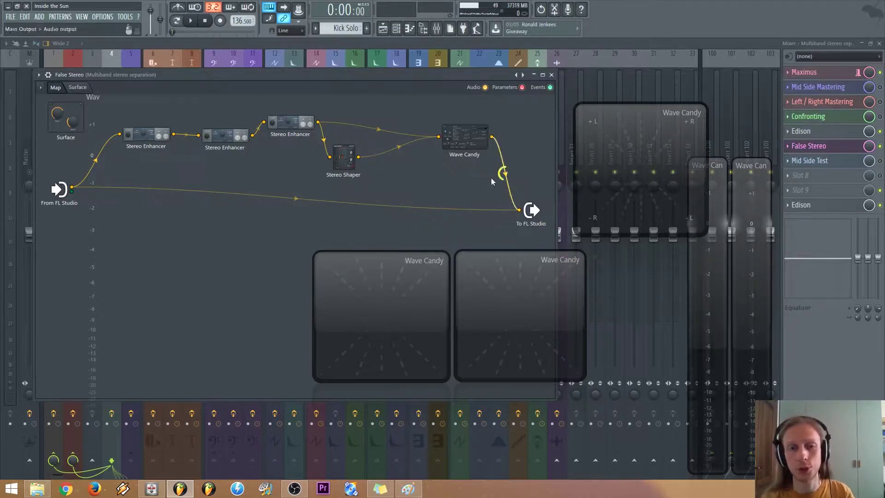
{"action": "left_click", "coordinate": [377, 128]}
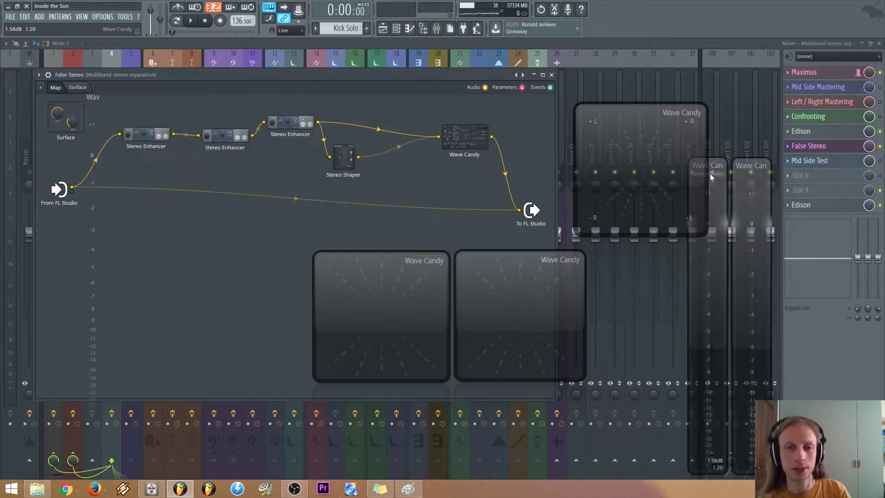
{"action": "left_click", "coordinate": [395, 147]}
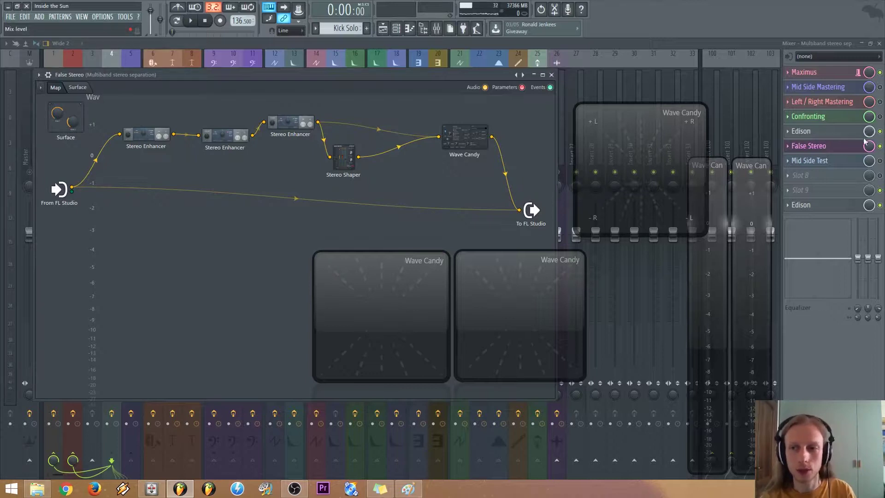
Close and bypass the False Stereo effect, and enable and open the Mid Side Test patch instead
{"action": "left_click", "coordinate": [836, 148]}
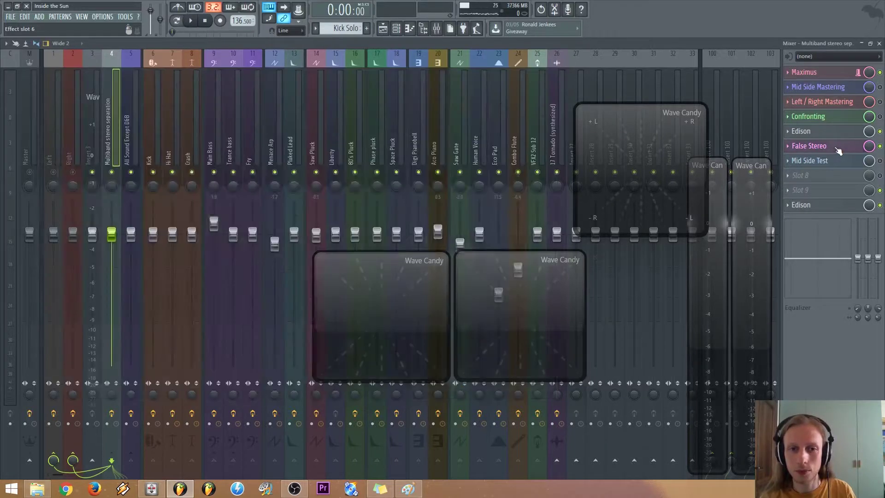
{"action": "left_click", "coordinate": [837, 149]}
{"action": "left_click", "coordinate": [837, 148]}
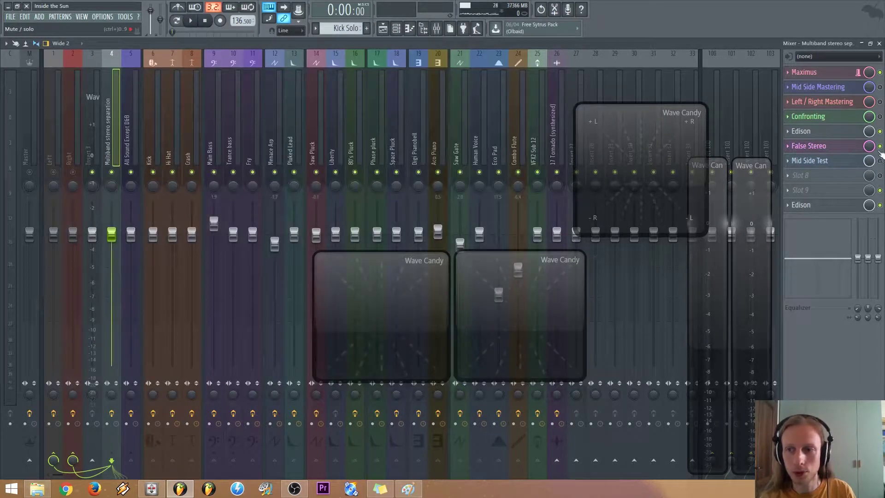
{"action": "left_click", "coordinate": [848, 163]}
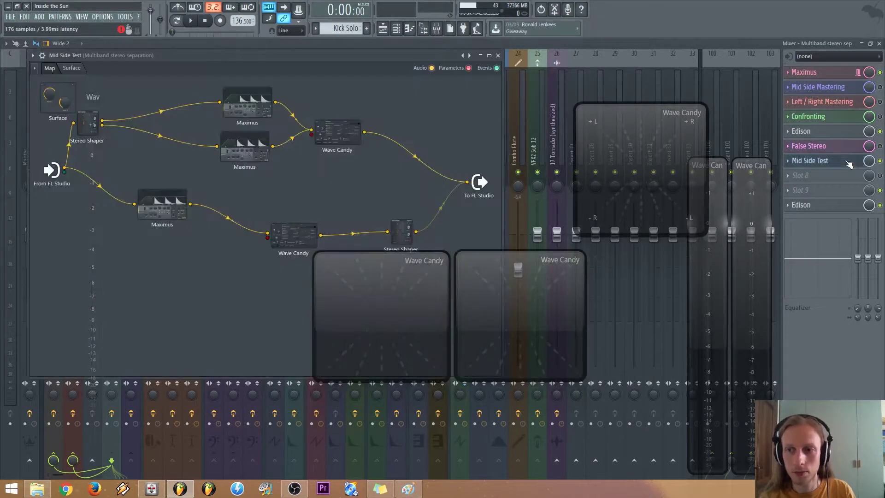
Move the Mid Side Test window, the two lower Wave Candy displays and the first Stereo Shaper node so the map is unobstructed
{"action": "left_click_drag", "start_coordinate": [393, 57], "coordinate": [422, 60]}
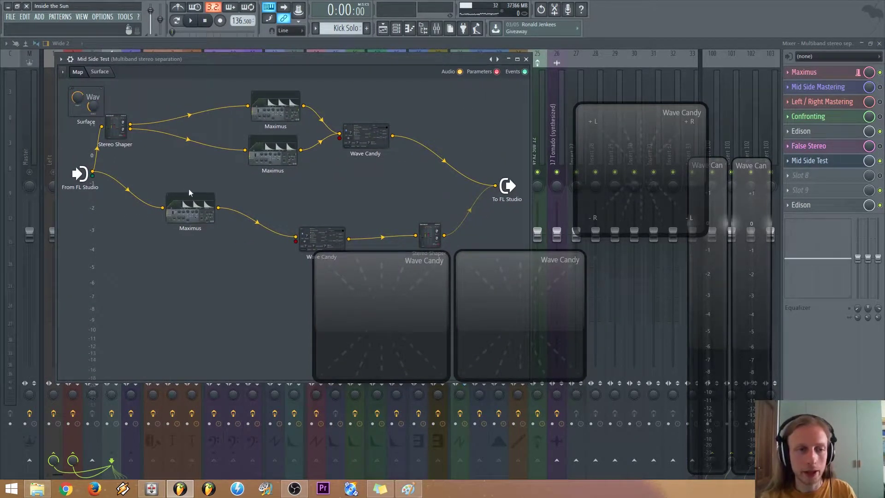
{"action": "left_click_drag", "start_coordinate": [386, 293], "coordinate": [377, 342]}
{"action": "left_click_drag", "start_coordinate": [499, 316], "coordinate": [494, 361]}
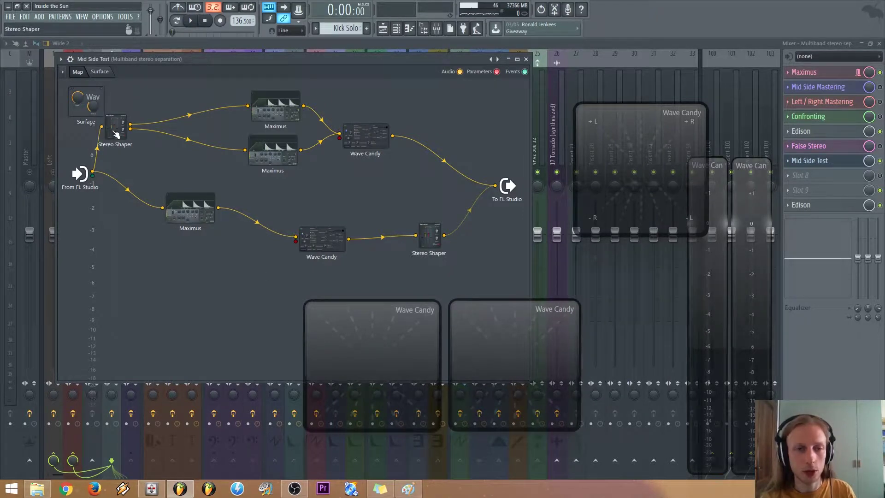
{"action": "left_click_drag", "start_coordinate": [116, 133], "coordinate": [144, 134]}
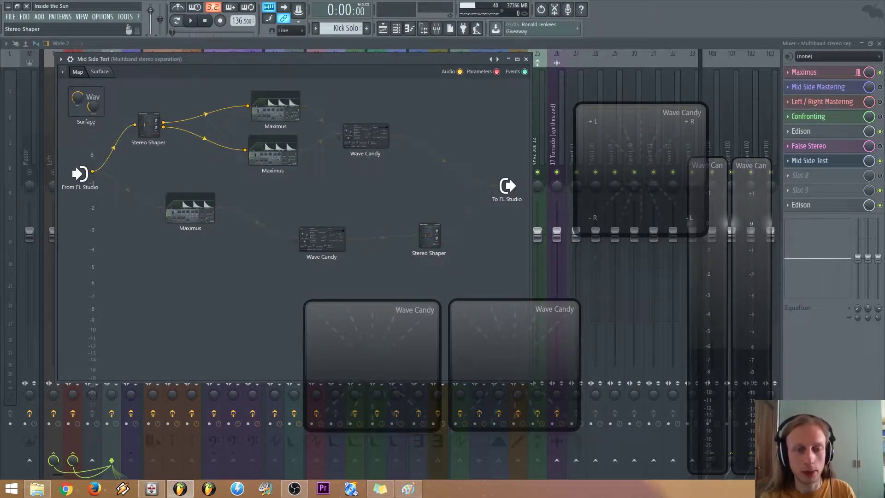
Apply the Mid mixing preset to the Stereo Shaper feeding the two Maximus units and recheck its mixer matrix
{"action": "left_click", "coordinate": [148, 133]}
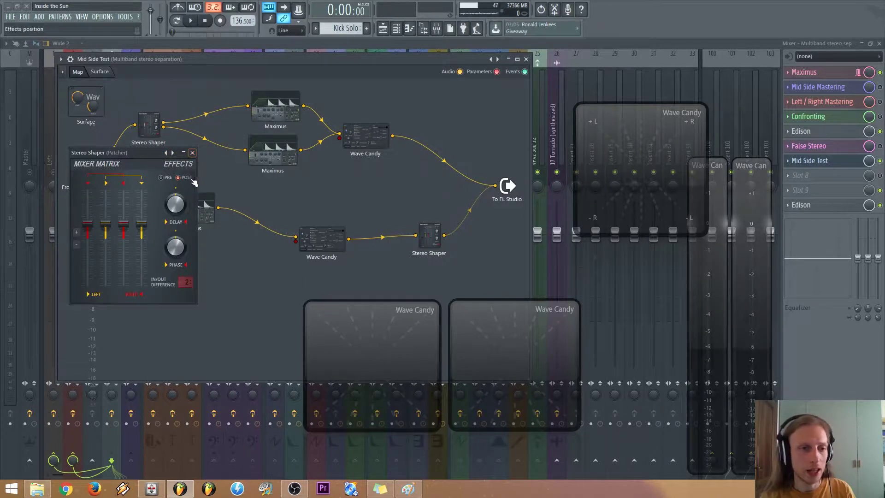
{"action": "right_click", "coordinate": [170, 153]}
{"action": "mouse_move", "coordinate": [199, 184]}
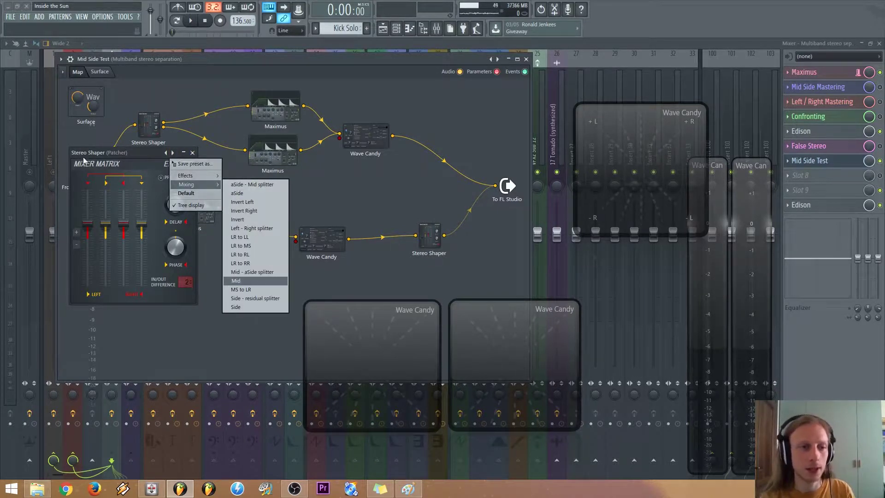
{"action": "left_click", "coordinate": [270, 280]}
{"action": "left_click", "coordinate": [192, 153]}
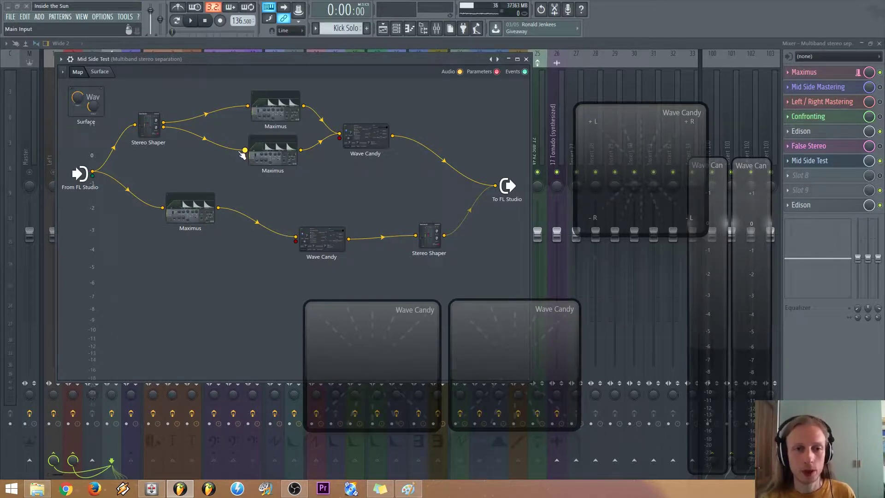
{"action": "left_click", "coordinate": [147, 129]}
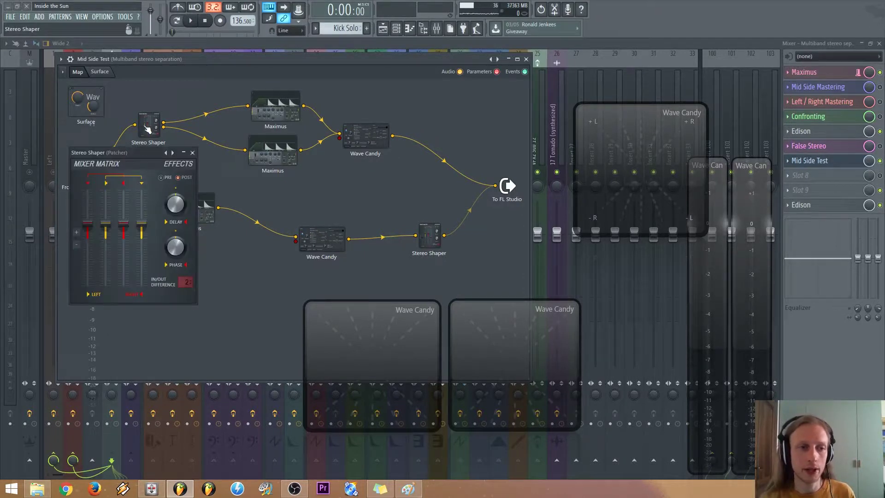
{"action": "left_click", "coordinate": [192, 152]}
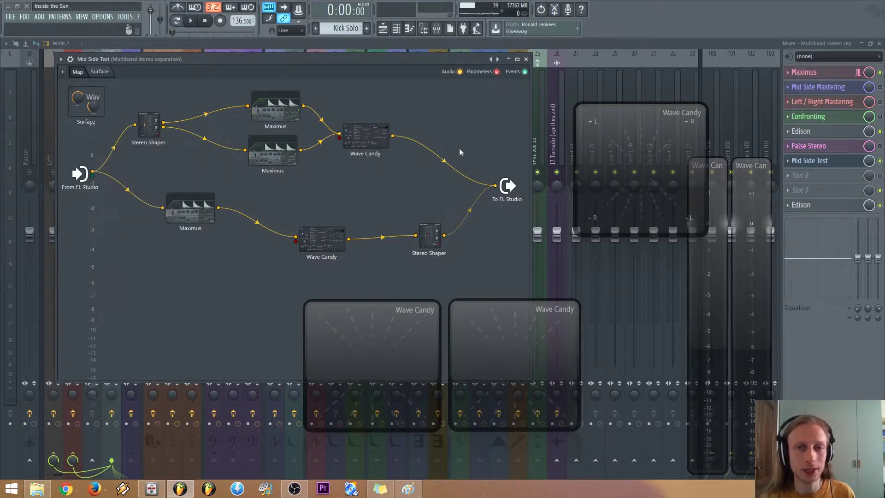
Load Fruity Stereo Shaper into effect slot 8 of the Multiband stereo separation track
{"action": "left_click", "coordinate": [790, 180]}
{"action": "mouse_move", "coordinate": [793, 188]}
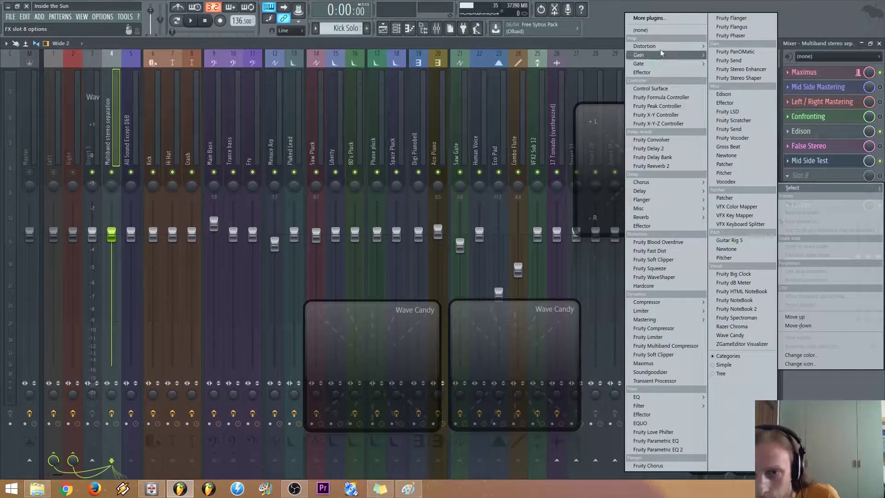
{"action": "mouse_move", "coordinate": [661, 53]}
{"action": "left_click", "coordinate": [590, 73]}
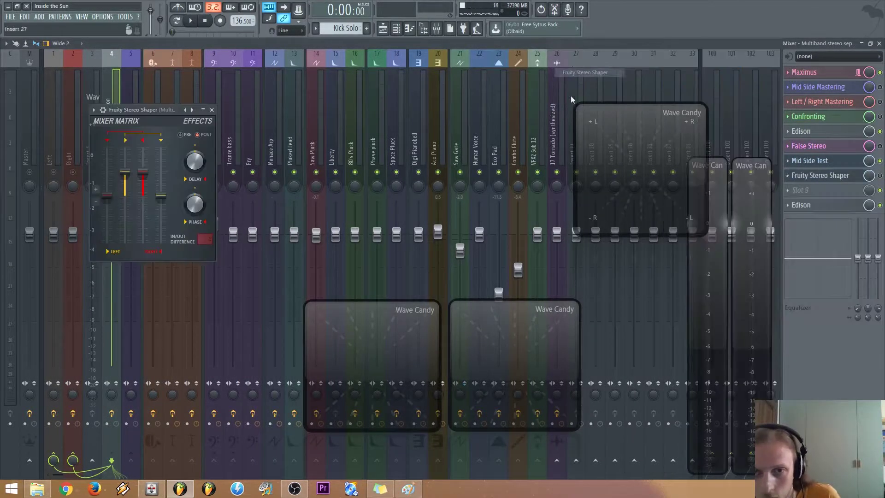
Open the Fruity Stereo Shaper help page and find the setup steps for MID/SIDE mastering
{"action": "left_click", "coordinate": [93, 110]}
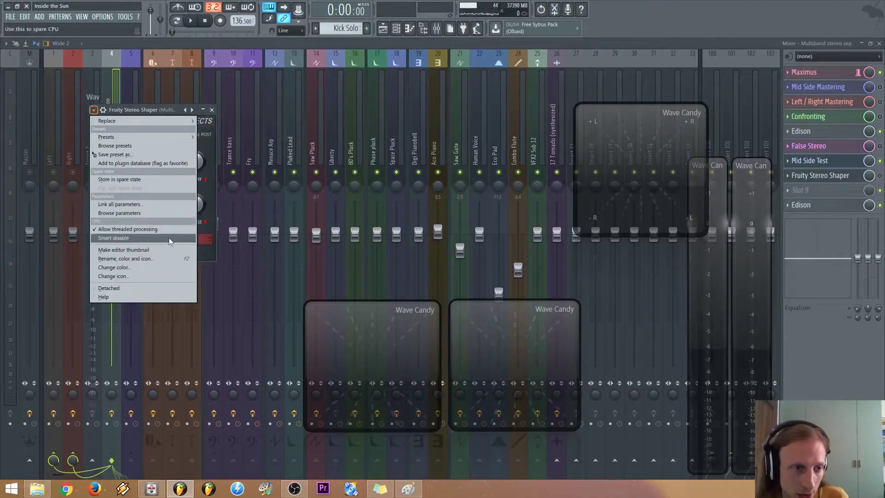
{"action": "left_click", "coordinate": [149, 297]}
{"action": "scroll", "coordinate": [500, 254], "scroll_direction": "down", "scroll_amount": 10}
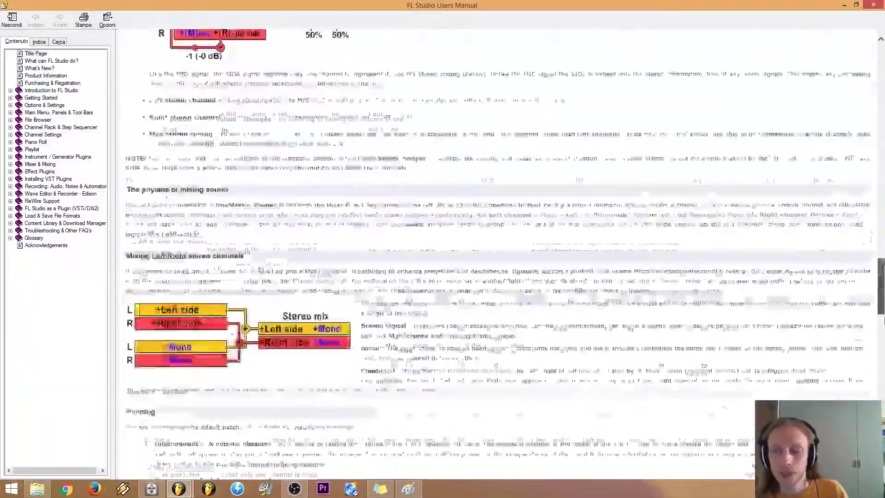
{"action": "scroll", "coordinate": [500, 254], "scroll_direction": "down", "scroll_amount": 15}
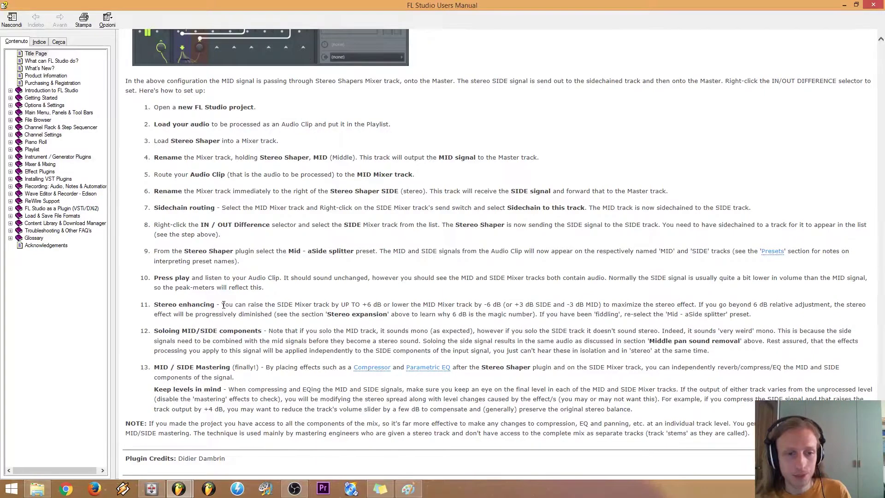
Read the Stereo enhancing item in the manual, highlighting the passages on the 6 dB adjustment limit
{"action": "left_click_drag", "start_coordinate": [222, 305], "coordinate": [281, 306]}
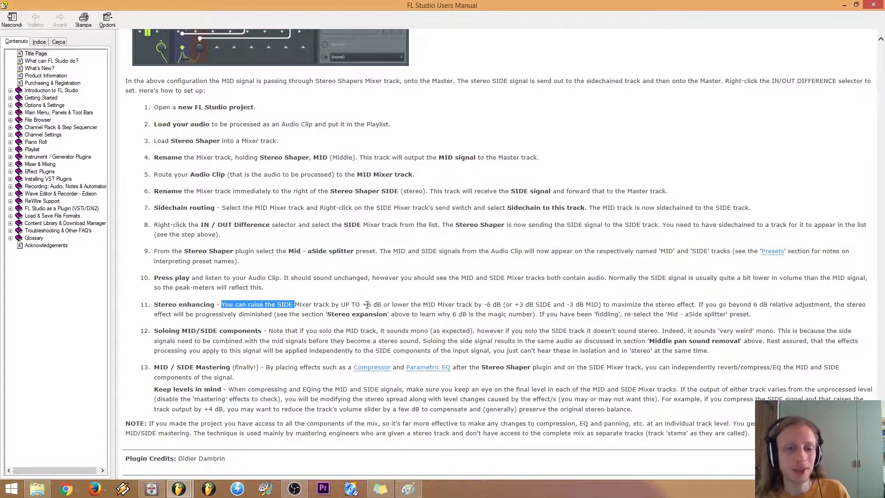
{"action": "left_click_drag", "start_coordinate": [367, 304], "coordinate": [383, 306]}
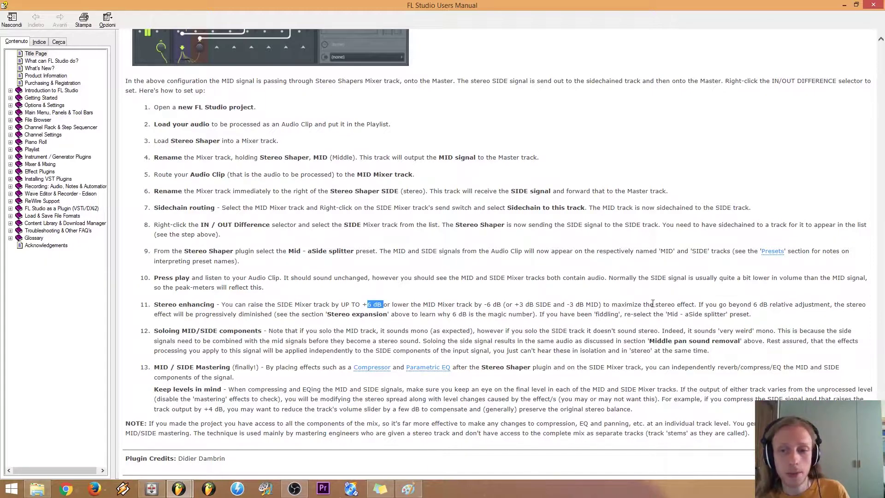
{"action": "left_click_drag", "start_coordinate": [699, 304], "coordinate": [814, 301]}
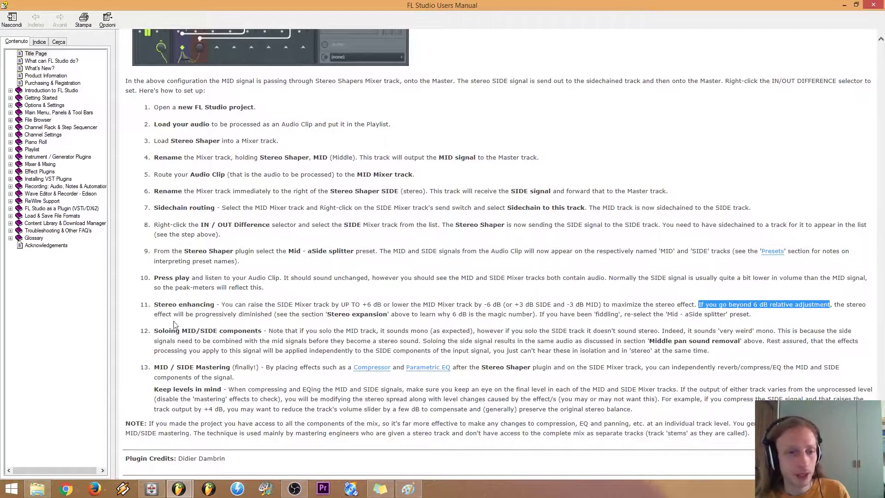
{"action": "left_click_drag", "start_coordinate": [154, 314], "coordinate": [458, 317]}
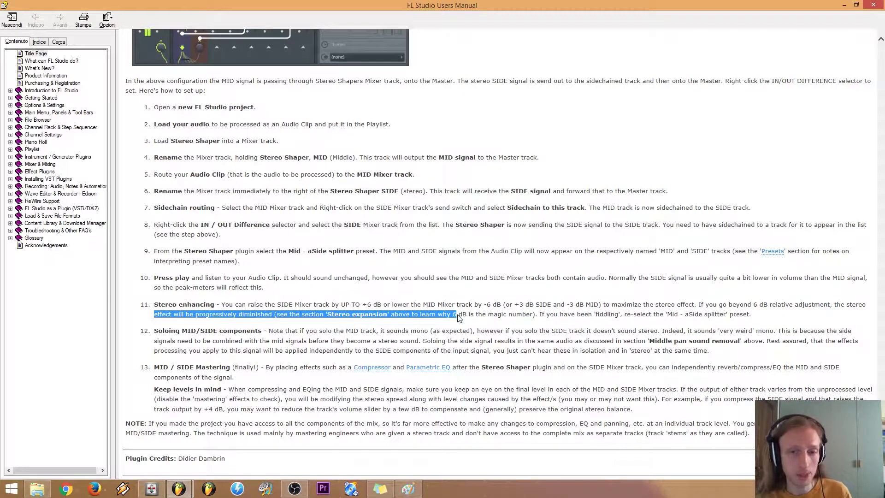
{"action": "left_click", "coordinate": [458, 316]}
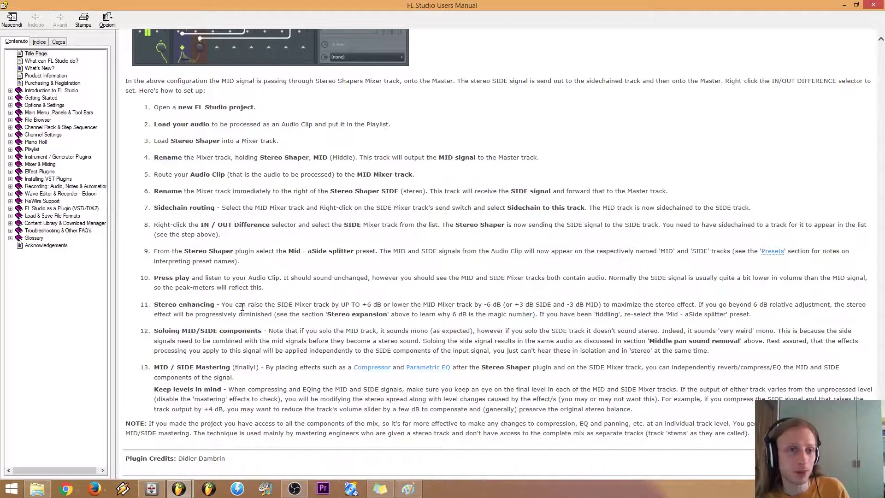
Return to FL Studio, open the Mid Side Test patch and move the two lower Maximus modules to make room in the map
{"action": "left_click", "coordinate": [841, 6]}
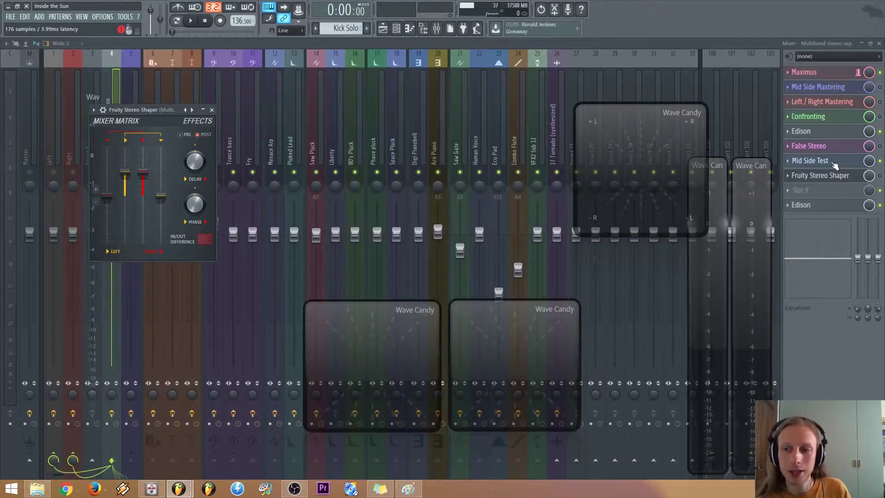
{"action": "left_click", "coordinate": [830, 161]}
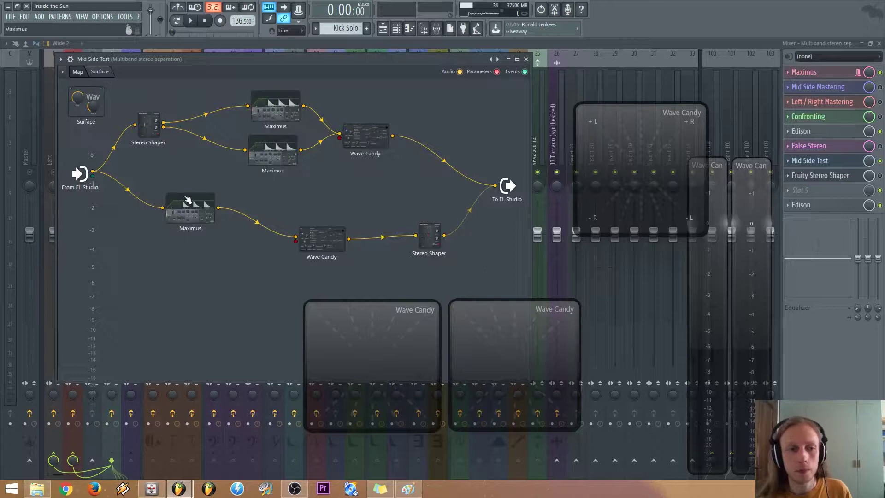
{"action": "left_click_drag", "start_coordinate": [189, 205], "coordinate": [208, 244]}
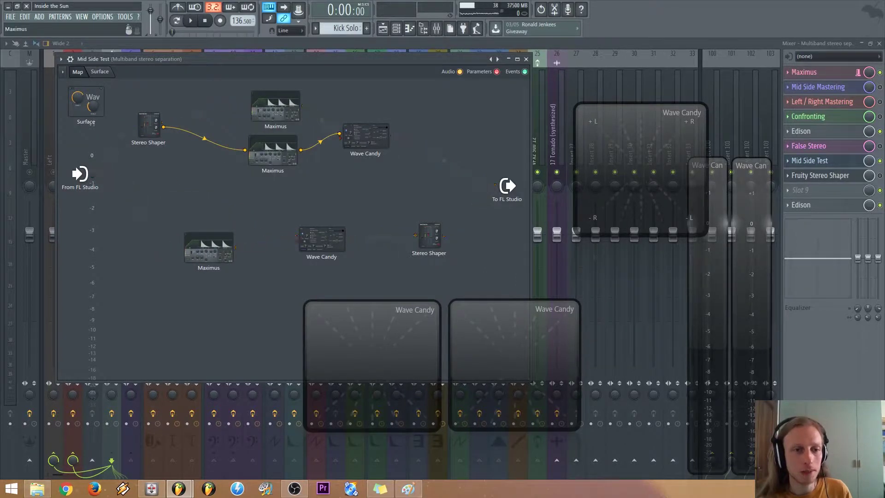
{"action": "left_click_drag", "start_coordinate": [259, 158], "coordinate": [298, 169]}
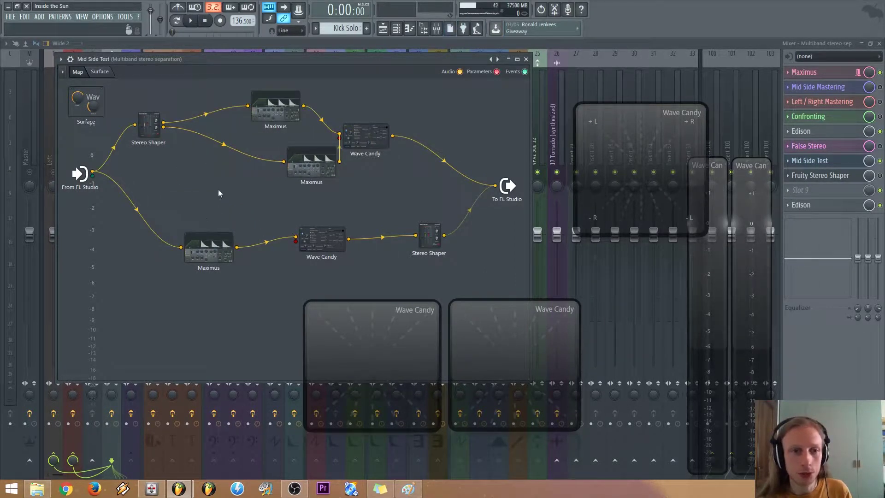
Add a Fruity Parametric EQ 2 and wire it between the Stereo Shaper's second output and the middle Maximus
{"action": "right_click", "coordinate": [183, 171]}
{"action": "mouse_move", "coordinate": [202, 185]}
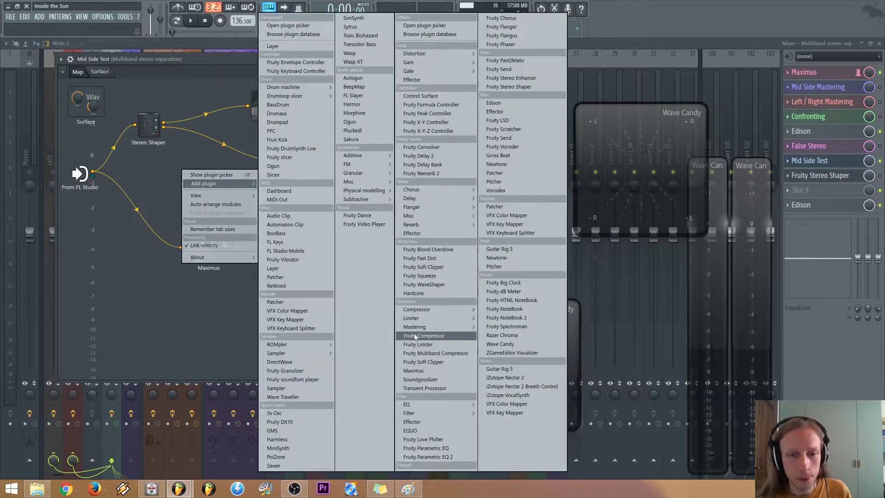
{"action": "mouse_move", "coordinate": [449, 408]}
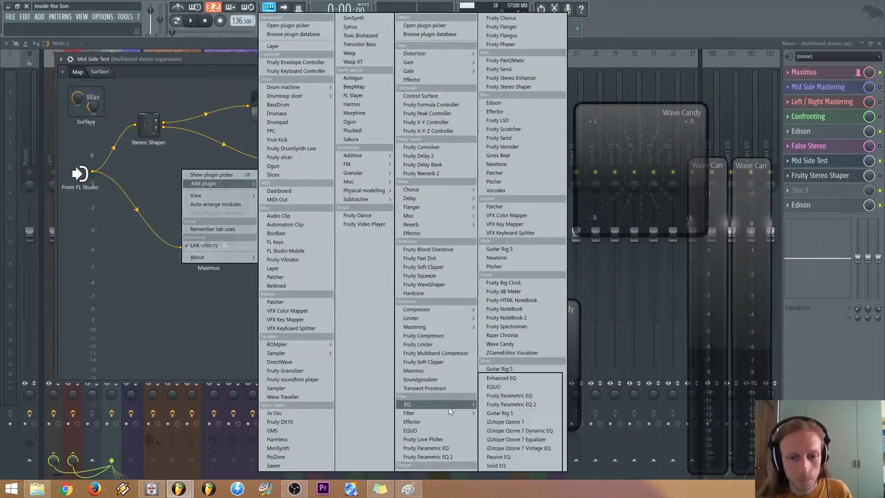
{"action": "left_click", "coordinate": [525, 403]}
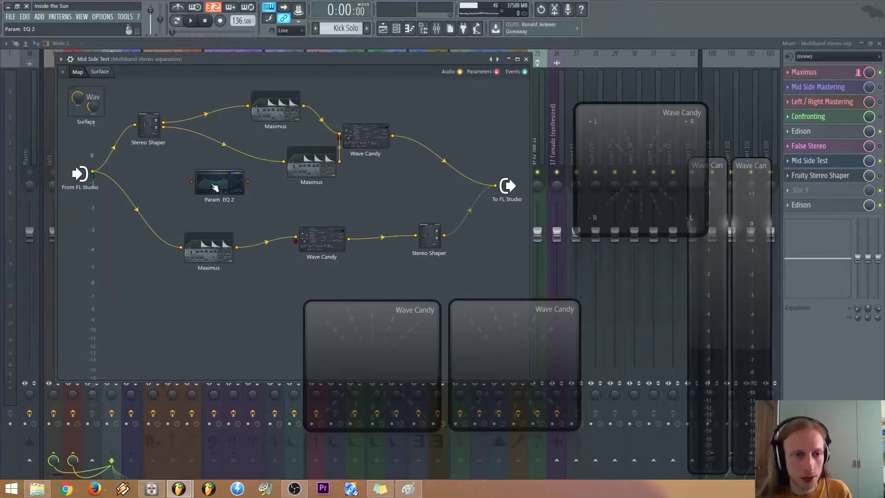
{"action": "left_click_drag", "start_coordinate": [162, 124], "coordinate": [180, 179]}
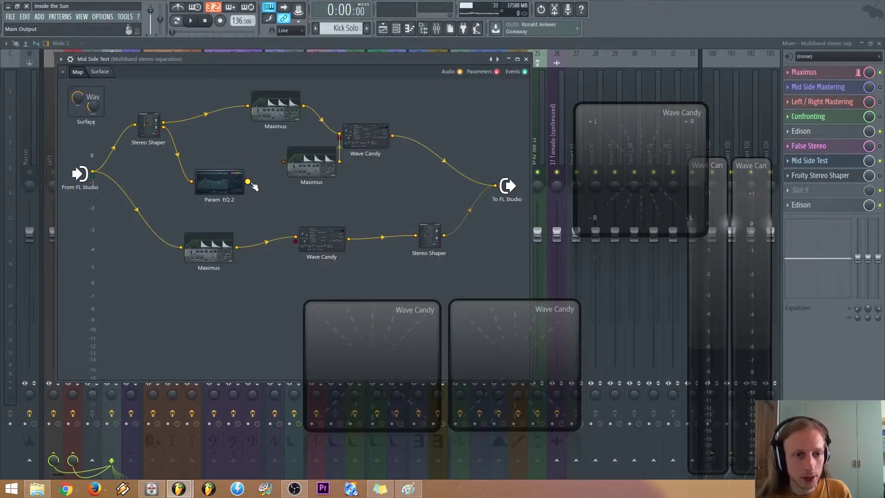
{"action": "left_click_drag", "start_coordinate": [252, 183], "coordinate": [229, 169]}
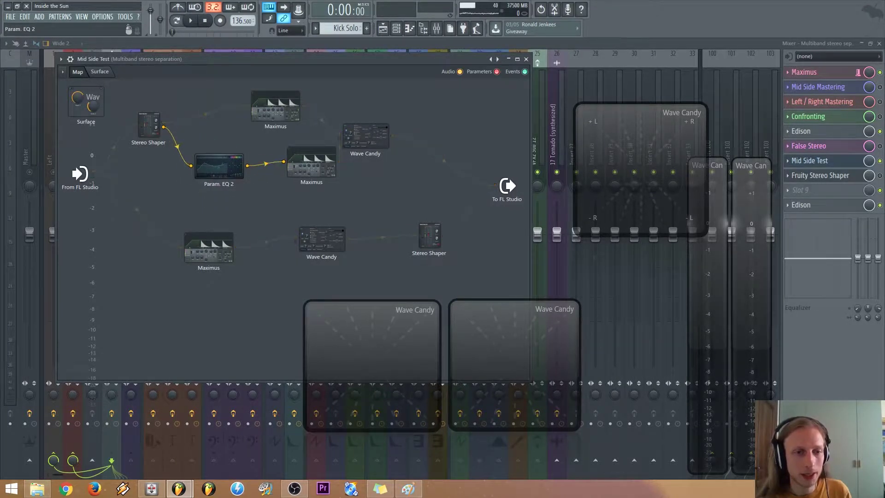
Try a boost on band 6 of the new EQ, reset that band and close the EQ
{"action": "left_click", "coordinate": [215, 172]}
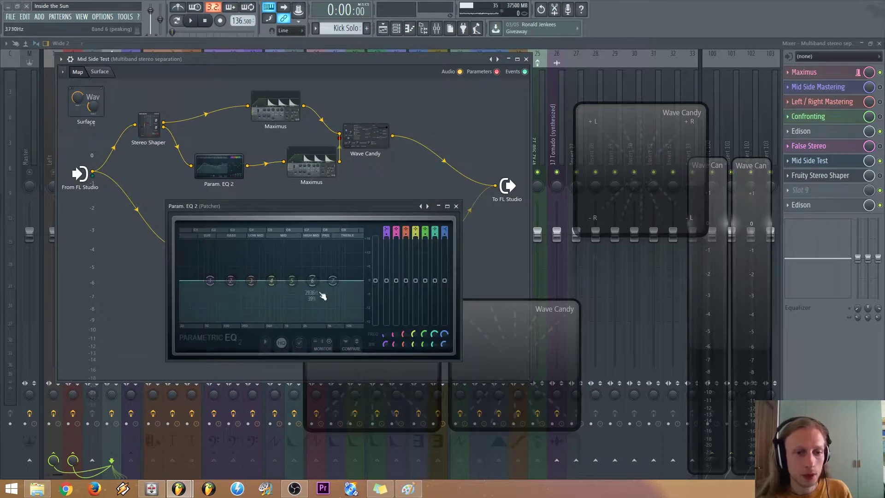
{"action": "left_click_drag", "start_coordinate": [312, 280], "coordinate": [312, 259]}
{"action": "right_click", "coordinate": [312, 260]}
{"action": "left_click", "coordinate": [323, 270]}
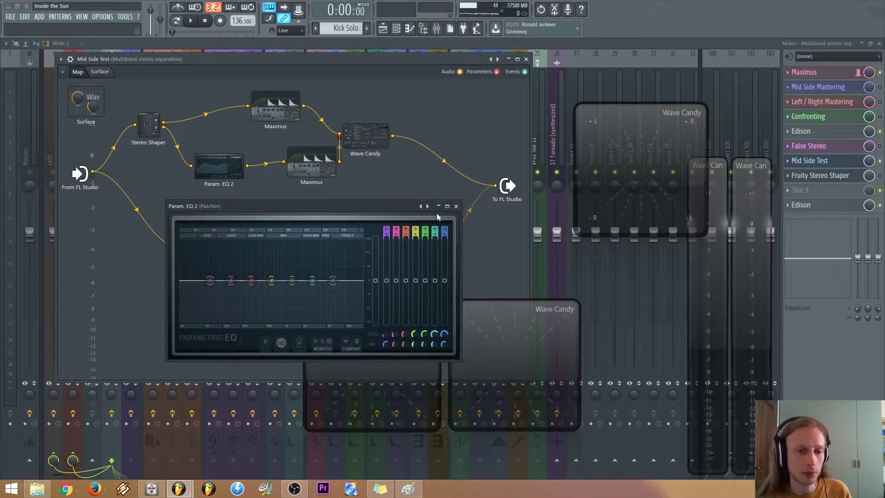
{"action": "left_click", "coordinate": [457, 206]}
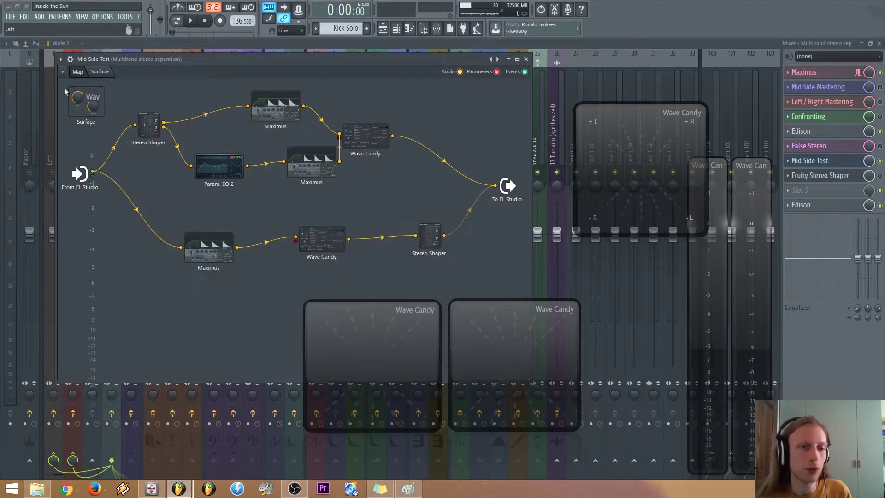
Add a second Fruity Parametric EQ 2 between the Stereo Shaper's first output and the upper Maximus
{"action": "right_click", "coordinate": [204, 142]}
{"action": "mouse_move", "coordinate": [231, 155]}
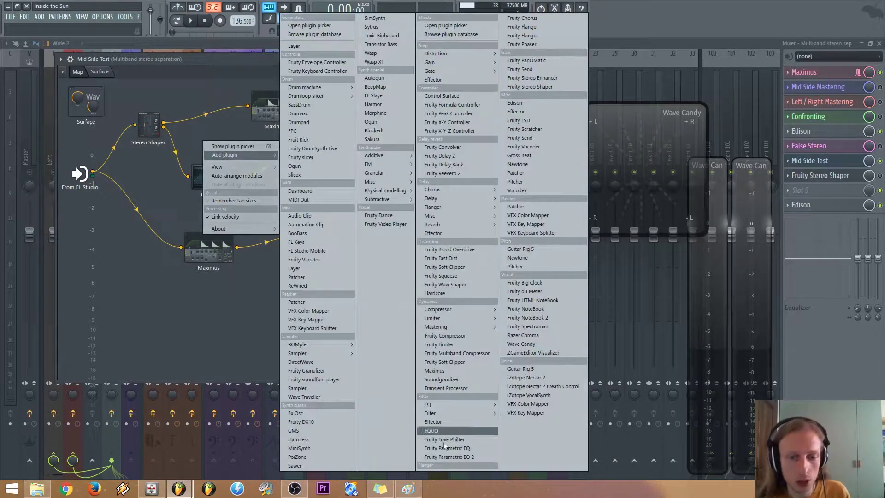
{"action": "mouse_move", "coordinate": [497, 405]}
{"action": "left_click", "coordinate": [532, 404]}
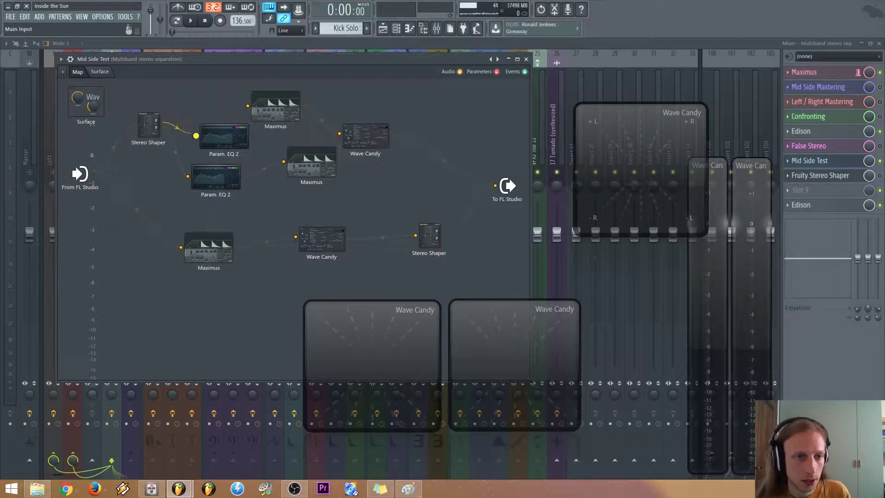
{"action": "left_click_drag", "start_coordinate": [224, 136], "coordinate": [247, 106]}
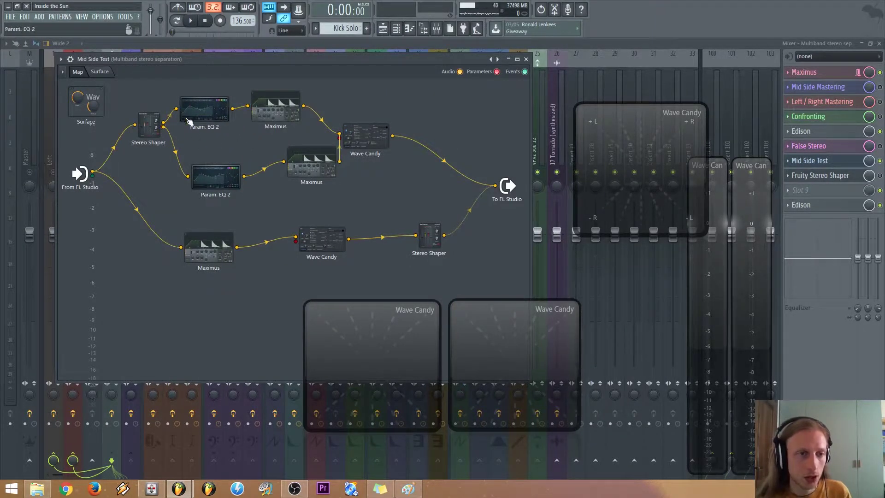
Boost band 3 of the upper Parametric EQ 2 to a level of 79% and copy that level value
{"action": "left_click", "coordinate": [190, 121]}
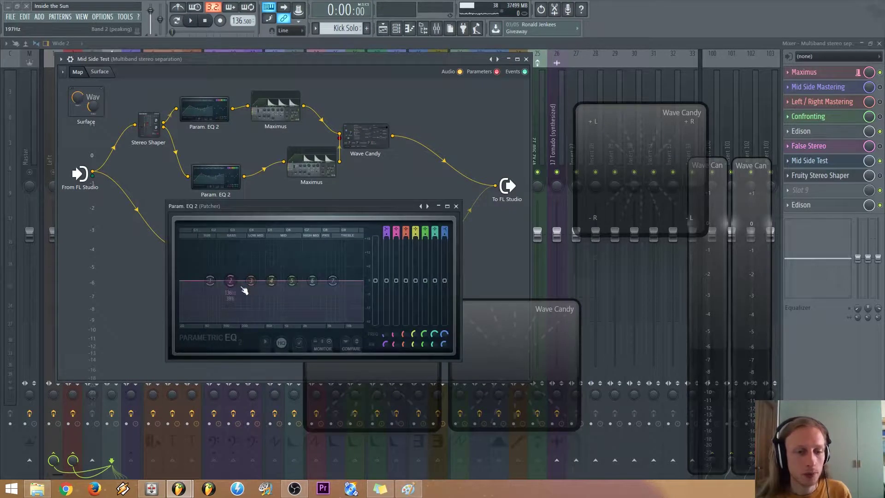
{"action": "left_click_drag", "start_coordinate": [251, 280], "coordinate": [251, 261]}
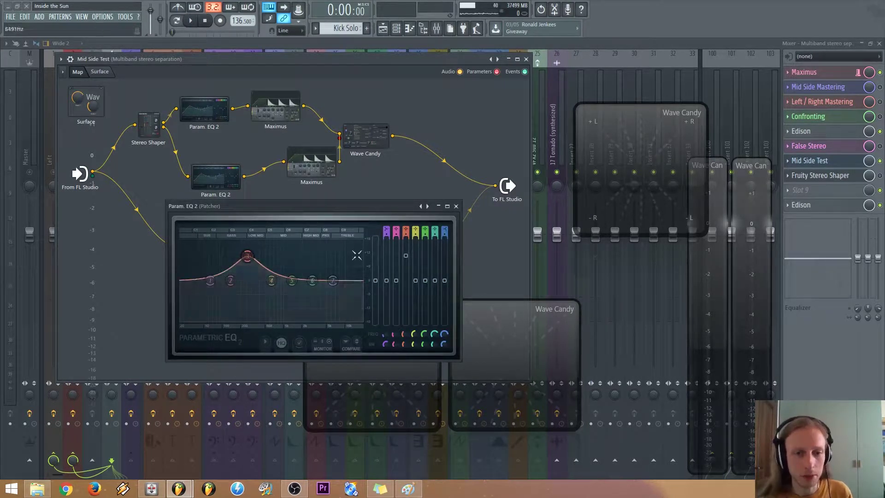
{"action": "right_click", "coordinate": [405, 256]}
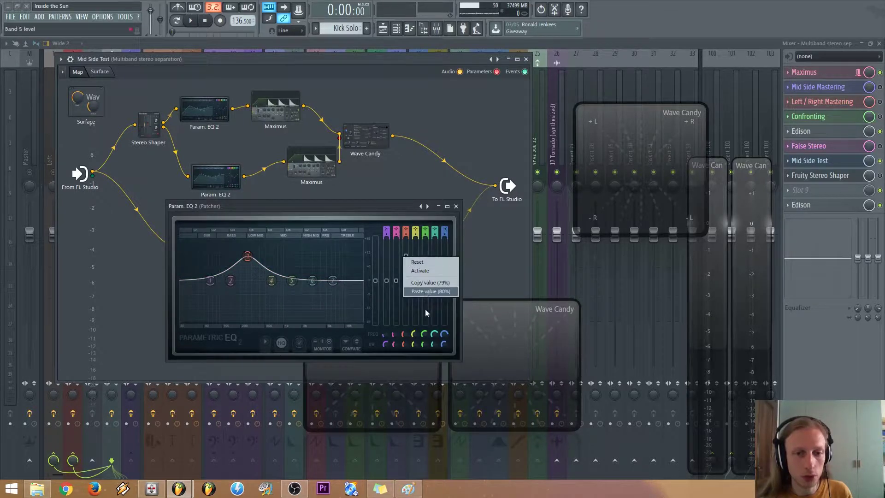
{"action": "left_click", "coordinate": [427, 283]}
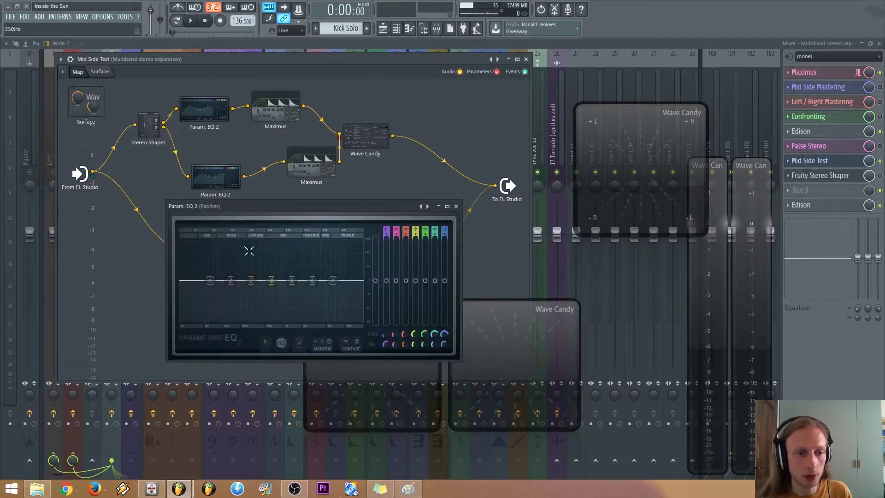
Paste the copied 79% level onto band 3 of the lower Parametric EQ 2, lower the band and paste the level again
{"action": "right_click", "coordinate": [251, 280]}
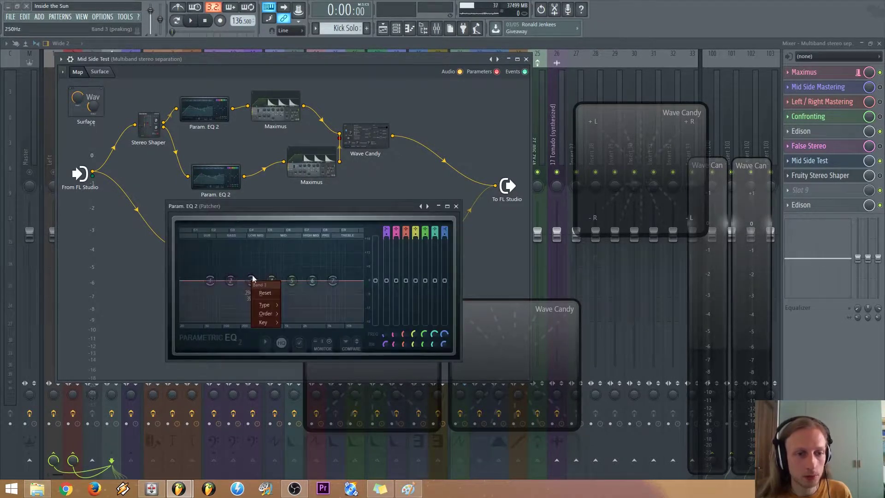
{"action": "right_click", "coordinate": [405, 280]}
{"action": "left_click", "coordinate": [436, 316]}
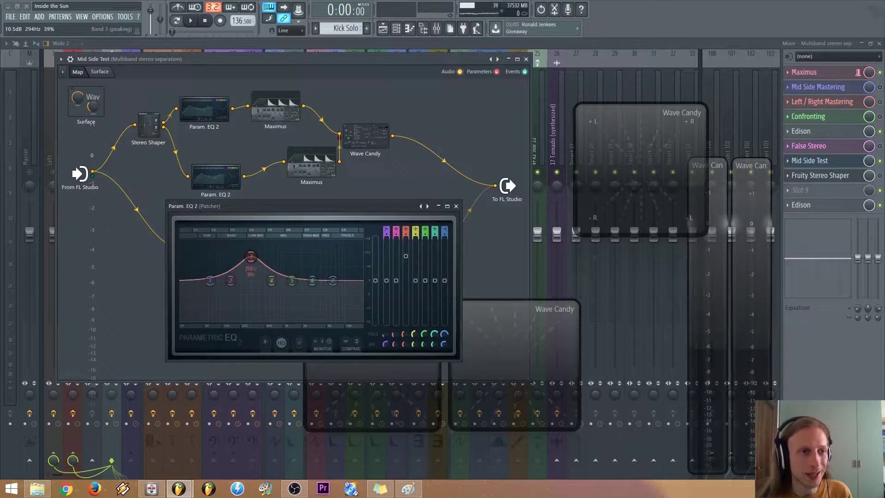
{"action": "left_click_drag", "start_coordinate": [251, 256], "coordinate": [251, 263]}
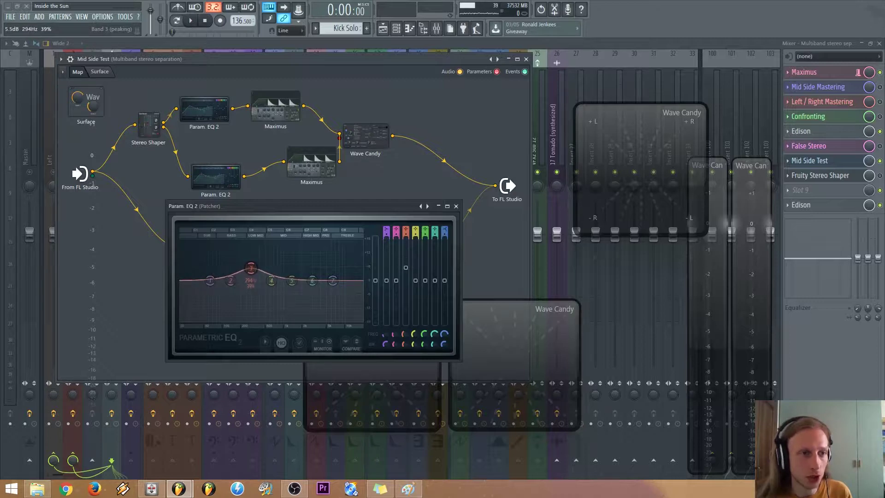
{"action": "right_click", "coordinate": [406, 263]}
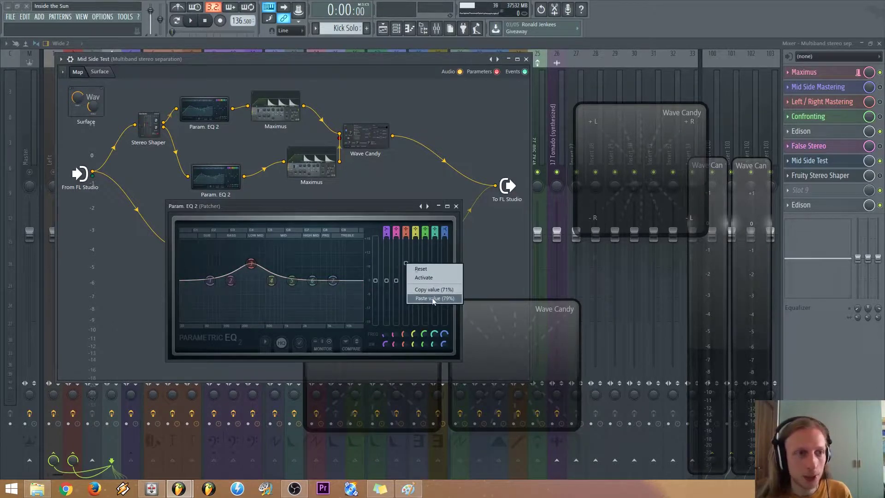
{"action": "left_click", "coordinate": [433, 299]}
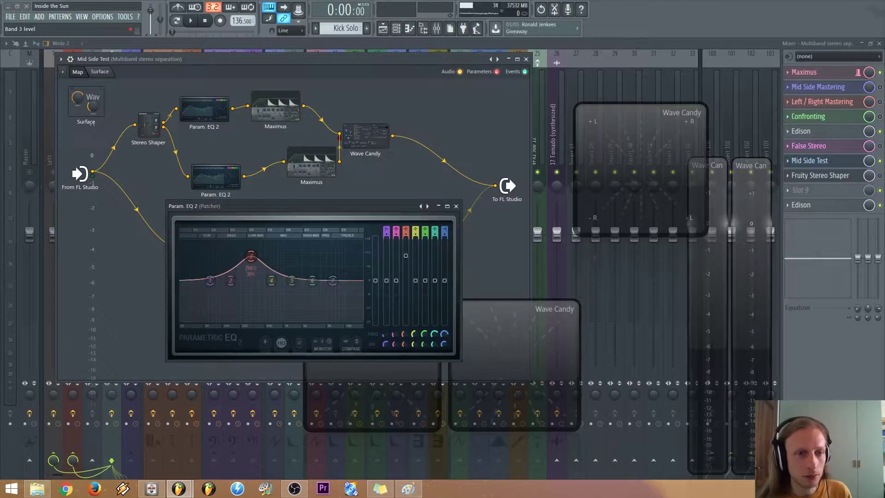
Vary the lower EQ's band 3 boost from 10.0 dB up to the maximum and compare it with the upper EQ
{"action": "left_click_drag", "start_coordinate": [251, 256], "coordinate": [251, 257]}
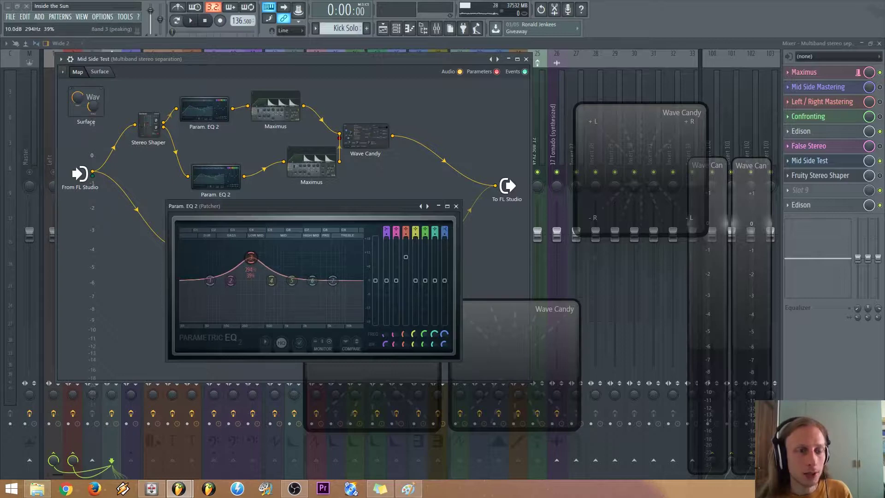
{"action": "left_click", "coordinate": [406, 257]}
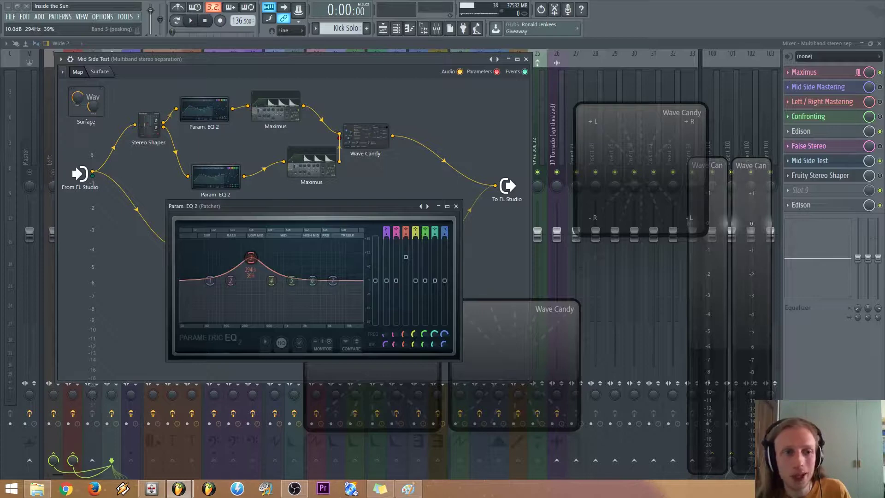
{"action": "left_click_drag", "start_coordinate": [250, 256], "coordinate": [251, 239]}
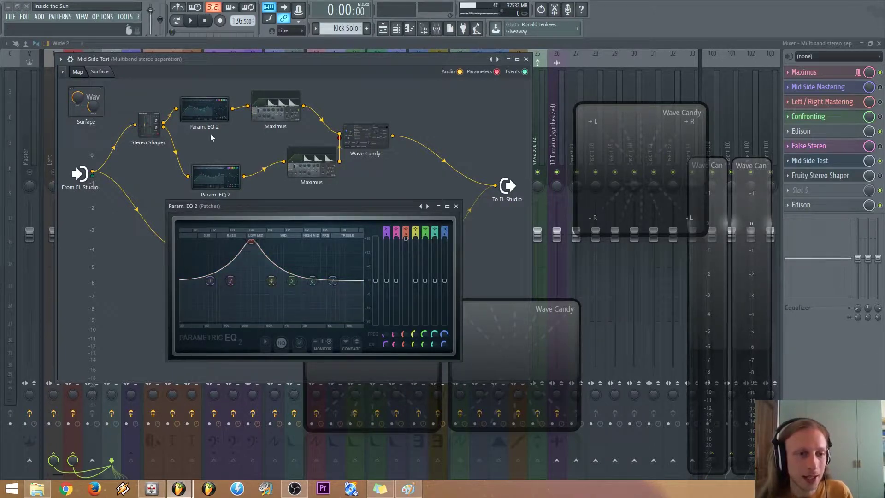
{"action": "mouse_move", "coordinate": [251, 240]}
{"action": "left_mouse_down"}
{"action": "mouse_move", "coordinate": [256, 253]}
{"action": "mouse_move", "coordinate": [248, 255]}
{"action": "left_mouse_up"}
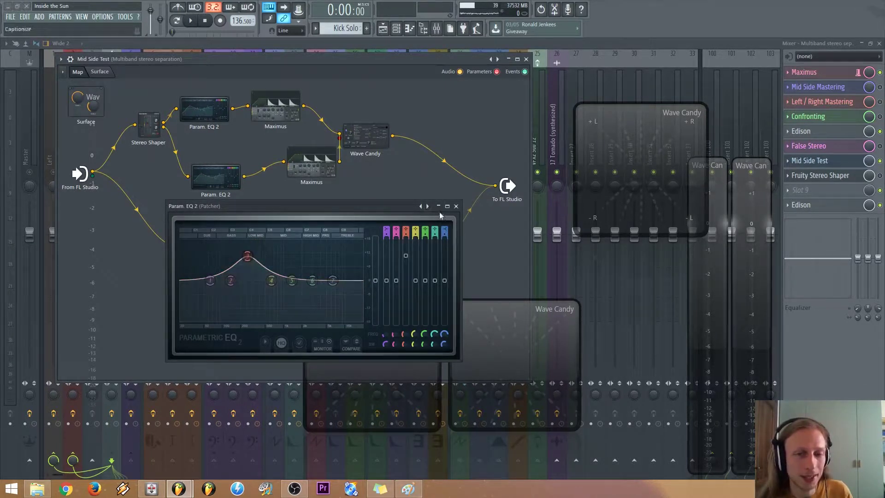
{"action": "left_click", "coordinate": [456, 206]}
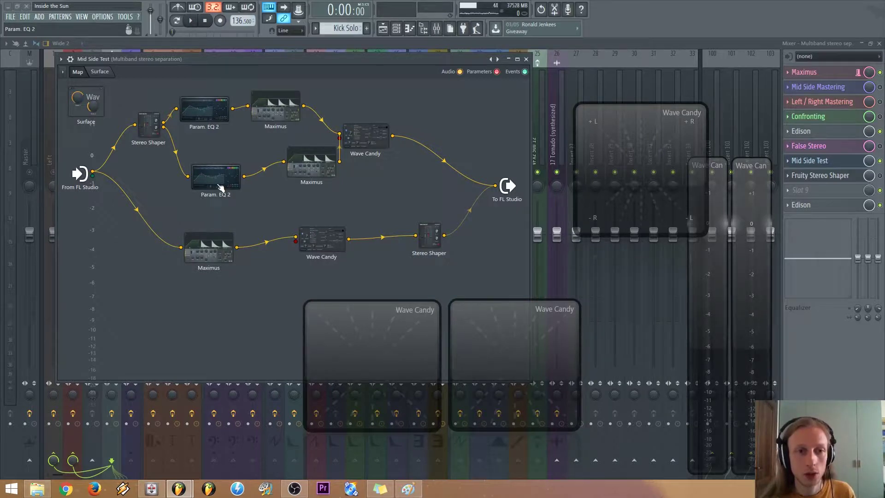
Delete both Parametric EQ 2 modules and reconnect the Stereo Shaper outputs directly to the two Maximus units
{"action": "right_click", "coordinate": [198, 174]}
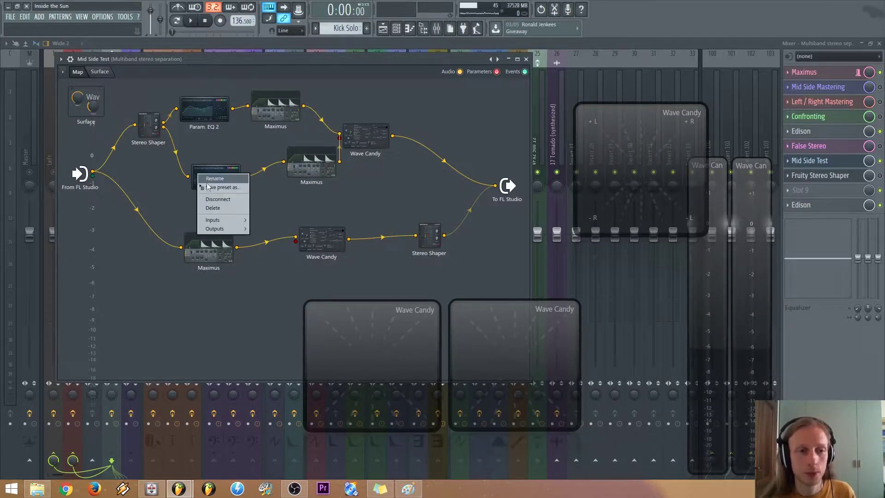
{"action": "left_click", "coordinate": [218, 210]}
{"action": "right_click", "coordinate": [202, 114]}
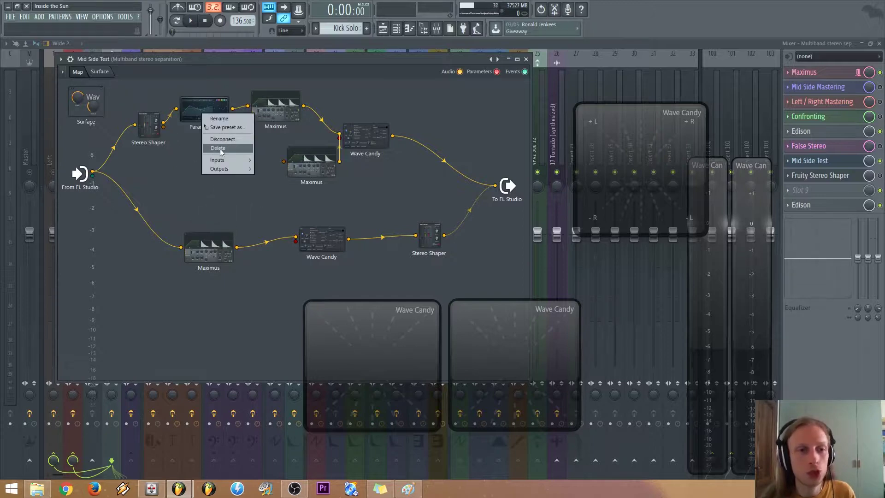
{"action": "left_click", "coordinate": [219, 148]}
{"action": "left_click_drag", "start_coordinate": [248, 106], "coordinate": [284, 162]}
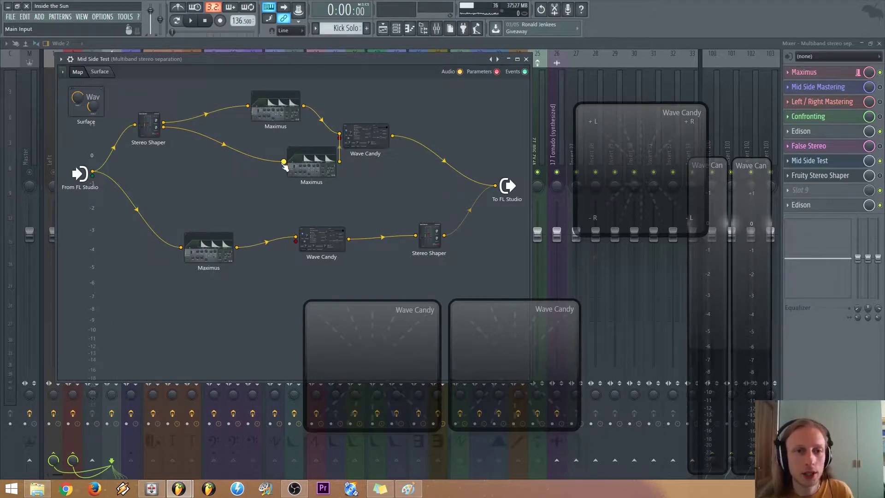
Move the two Maximus modules fed by the Stereo Shaper so they line up closer to it in the map
{"action": "left_click_drag", "start_coordinate": [284, 165], "coordinate": [232, 166]}
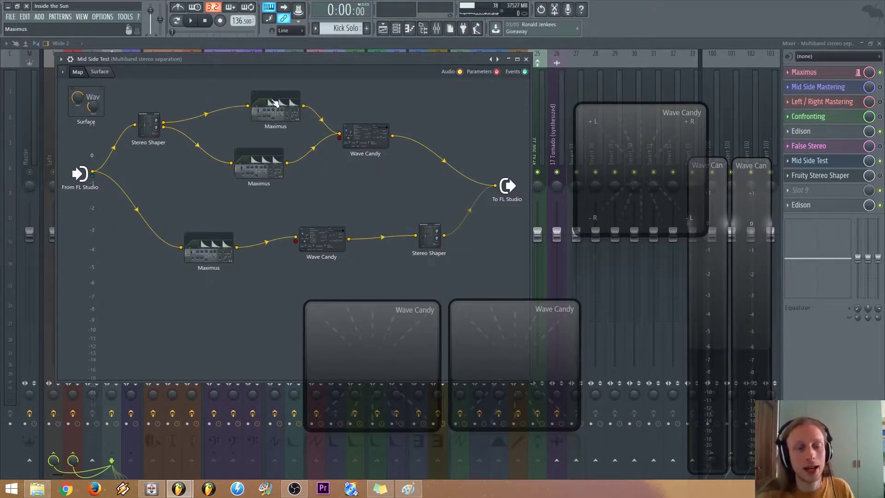
{"action": "mouse_move", "coordinate": [274, 102]}
{"action": "left_mouse_down"}
{"action": "mouse_move", "coordinate": [260, 97]}
{"action": "mouse_move", "coordinate": [263, 107]}
{"action": "left_mouse_up"}
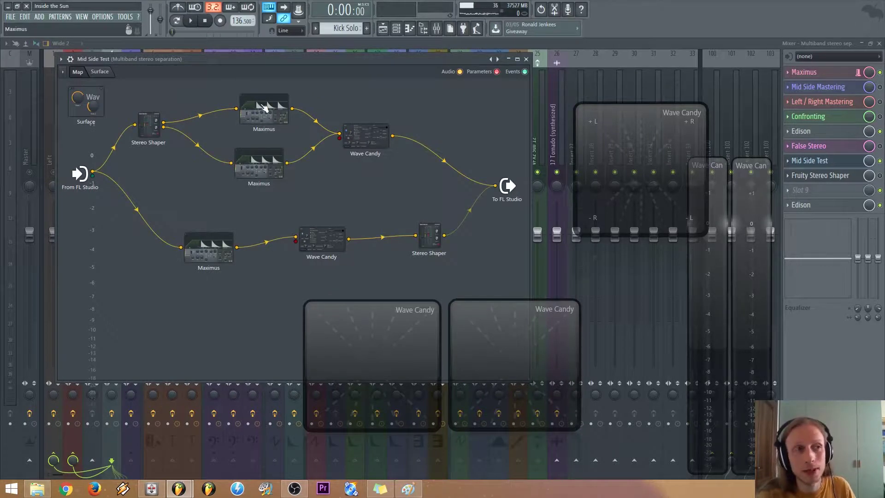
{"action": "left_click_drag", "start_coordinate": [264, 108], "coordinate": [259, 113]}
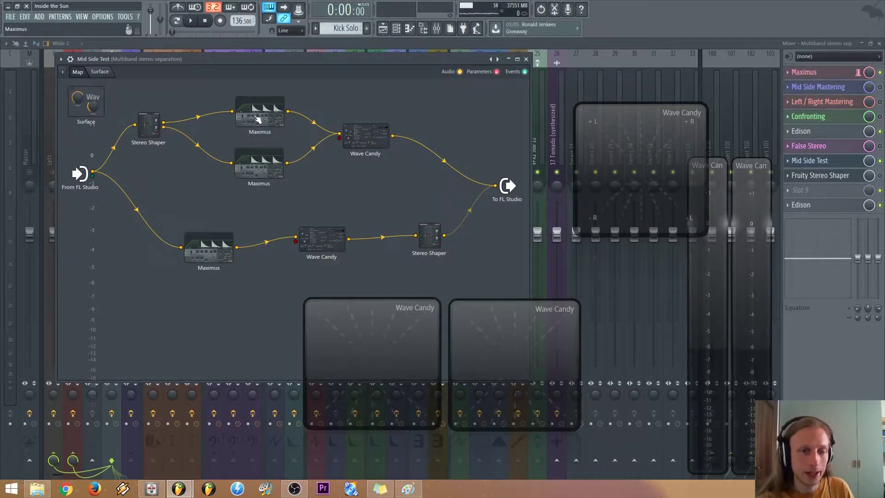
Try bending the upper Maximus master compression curve to about 21% tension and view the lower Stereo Shaper branch's Maximus curve
{"action": "left_click", "coordinate": [255, 163]}
{"action": "left_click_drag", "start_coordinate": [187, 249], "coordinate": [185, 259]}
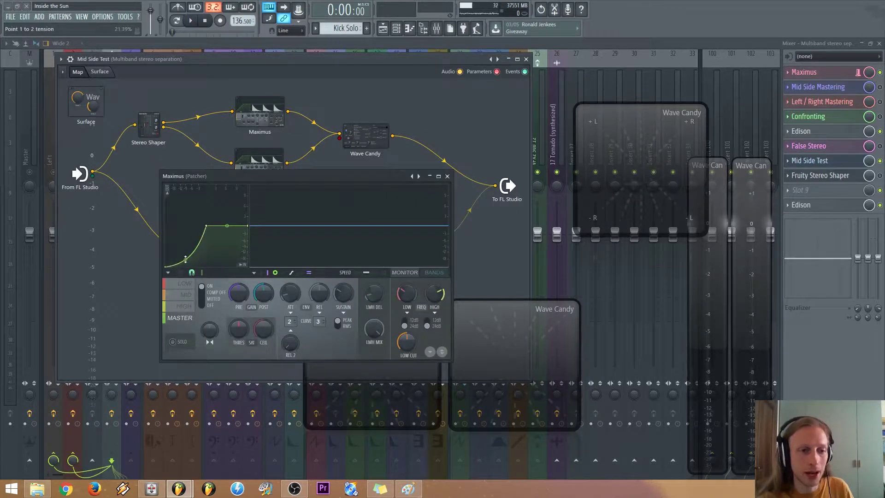
{"action": "left_click", "coordinate": [447, 176]}
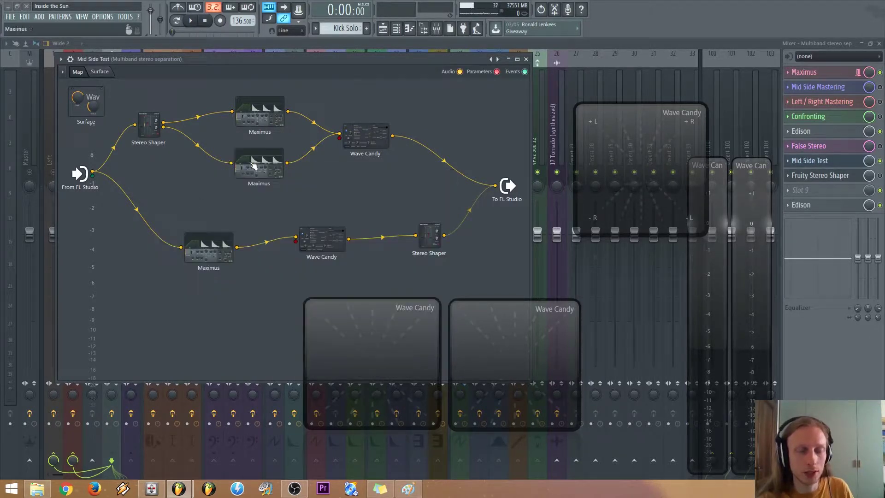
{"action": "left_click", "coordinate": [255, 166]}
{"action": "left_click", "coordinate": [454, 204]}
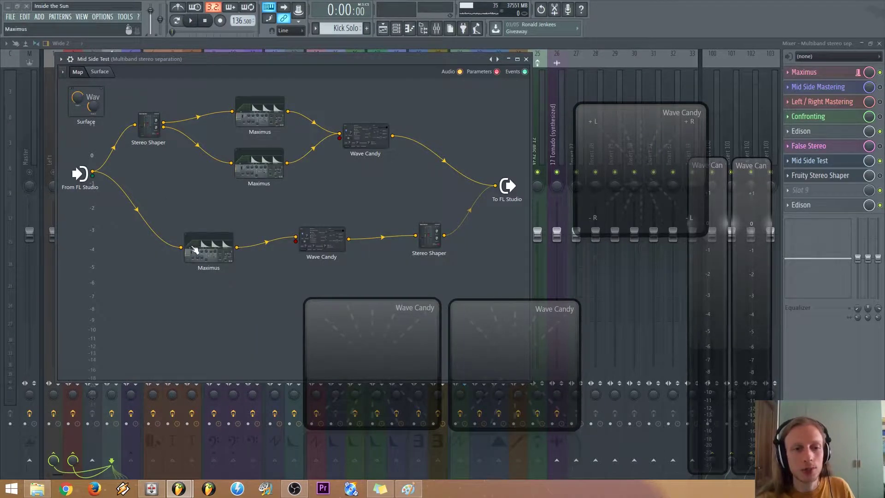
Line up the single Maximus on the bottom path with its Wave Candy, check its compression curve and nudge the first vectorscope slightly
{"action": "mouse_move", "coordinate": [203, 249]}
{"action": "left_mouse_down"}
{"action": "mouse_move", "coordinate": [198, 232]}
{"action": "mouse_move", "coordinate": [195, 243]}
{"action": "left_mouse_up"}
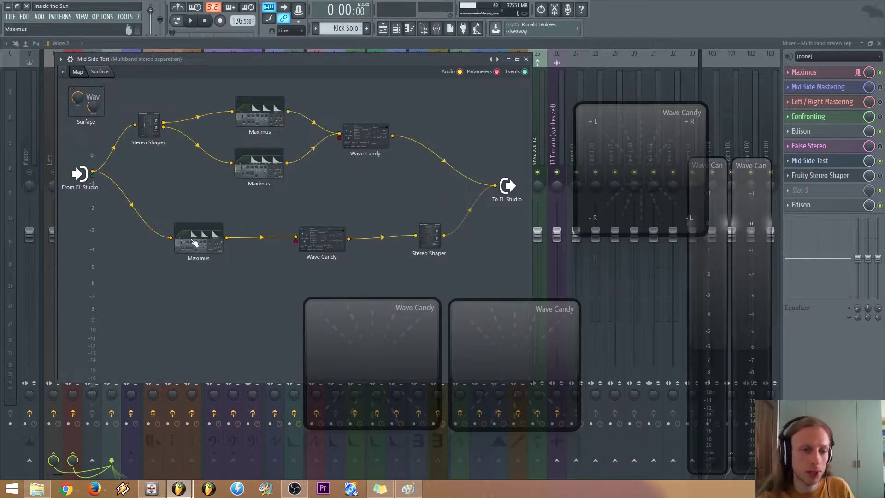
{"action": "left_click", "coordinate": [194, 242]}
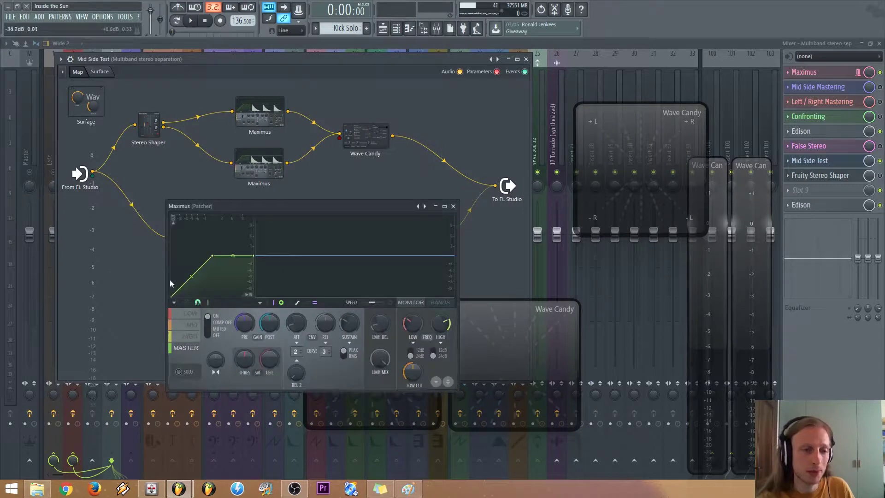
{"action": "left_click", "coordinate": [453, 207]}
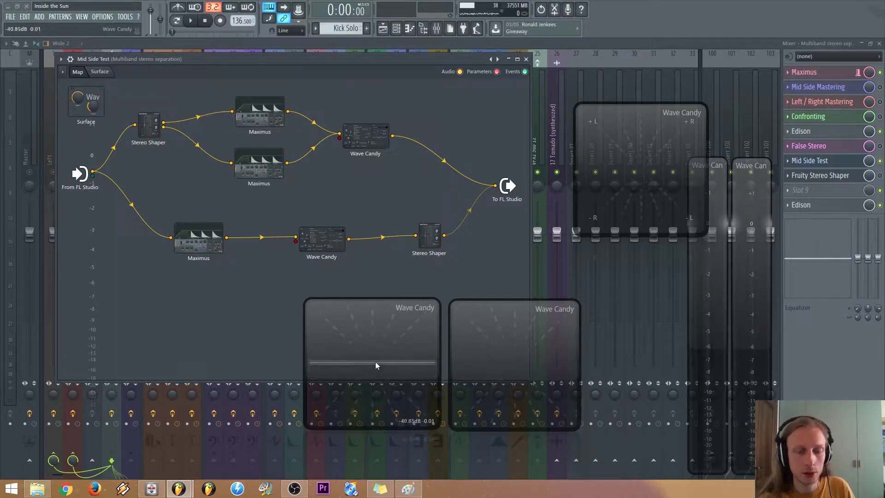
{"action": "left_click_drag", "start_coordinate": [375, 360], "coordinate": [378, 361]}
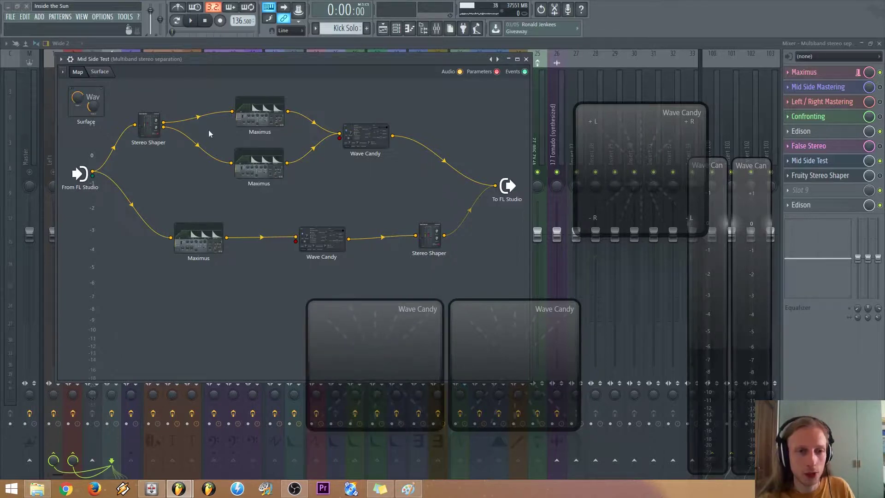
Bend the first segment of the upper Maximus master compression curve to about 22% tension and copy the curve's state
{"action": "left_click", "coordinate": [249, 117]}
{"action": "left_click_drag", "start_coordinate": [186, 246], "coordinate": [186, 258]}
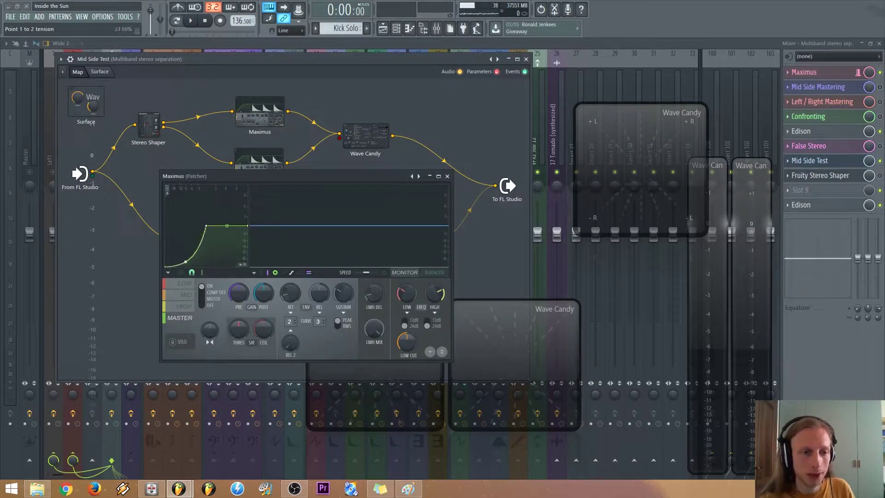
{"action": "left_click", "coordinate": [168, 272]}
{"action": "left_click", "coordinate": [195, 322]}
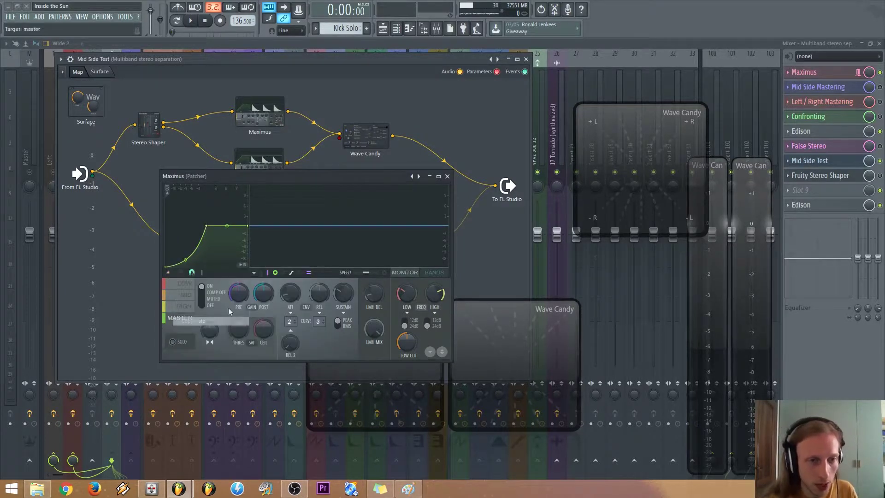
{"action": "left_click", "coordinate": [447, 176]}
Paste the copied compression curve state into the second Maximus fed by the Stereo Shaper
{"action": "left_click", "coordinate": [259, 155]}
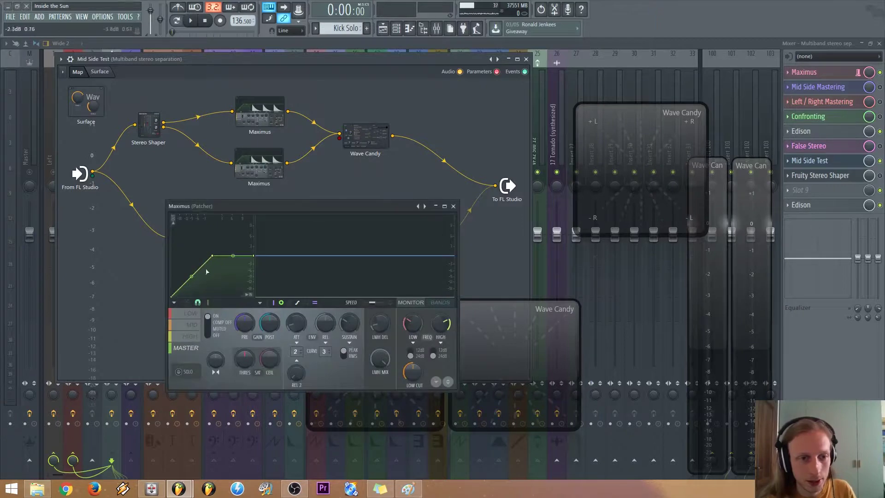
{"action": "left_click", "coordinate": [176, 300]}
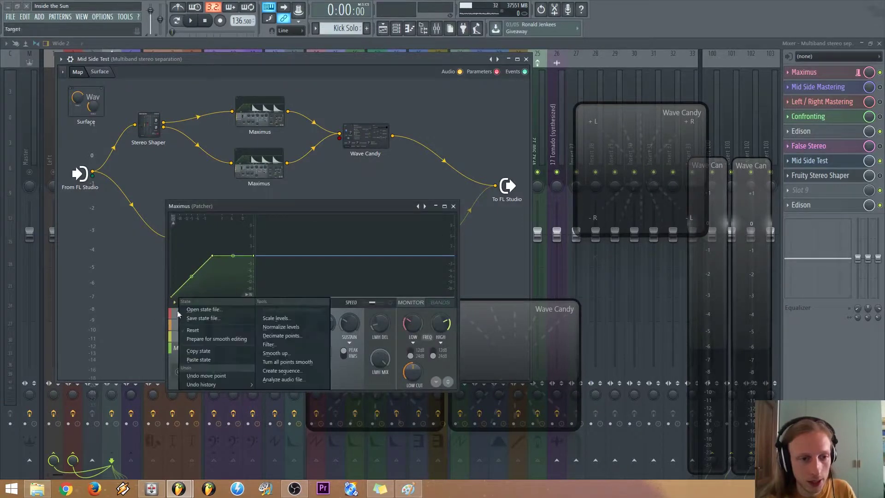
{"action": "left_click", "coordinate": [206, 359]}
{"action": "left_click", "coordinate": [453, 206]}
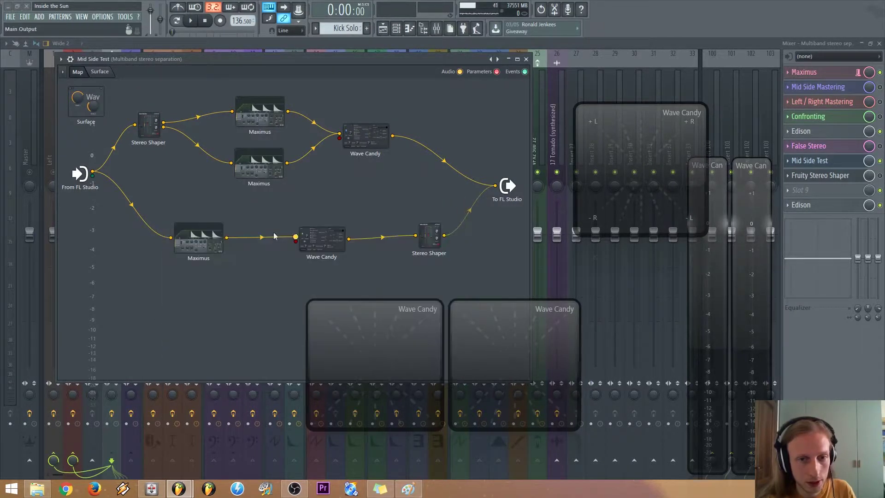
Paste the copied compression curve state into the single Maximus on the bottom path
{"action": "left_click", "coordinate": [198, 244]}
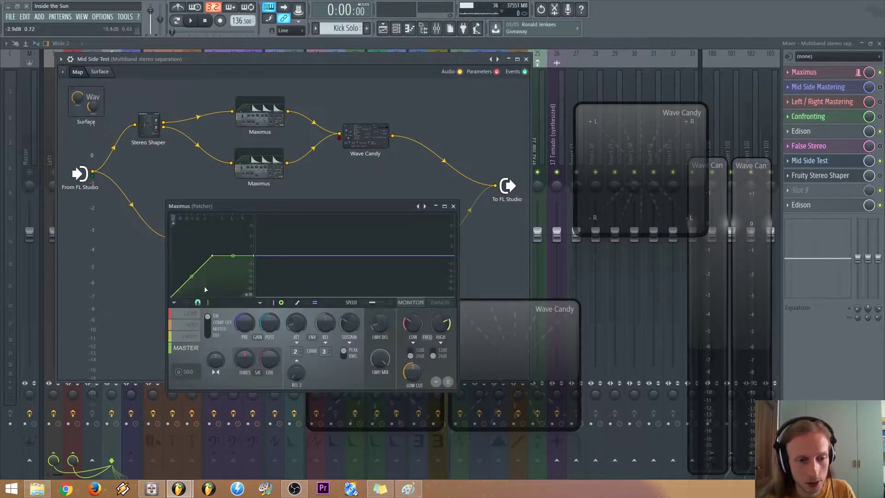
{"action": "left_click", "coordinate": [174, 302]}
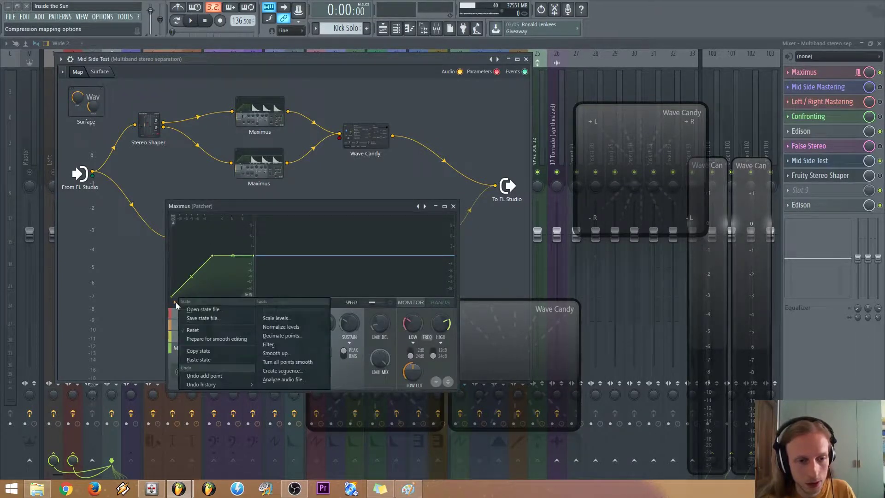
{"action": "left_click", "coordinate": [200, 359]}
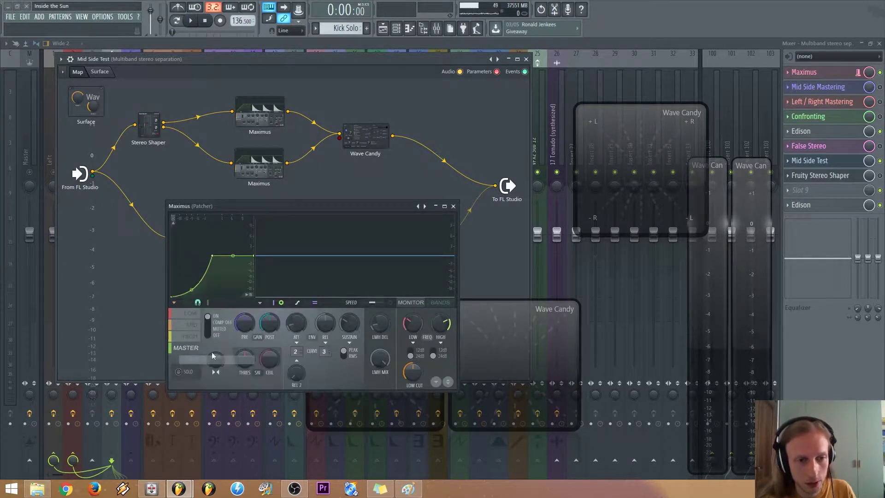
{"action": "left_click", "coordinate": [453, 206]}
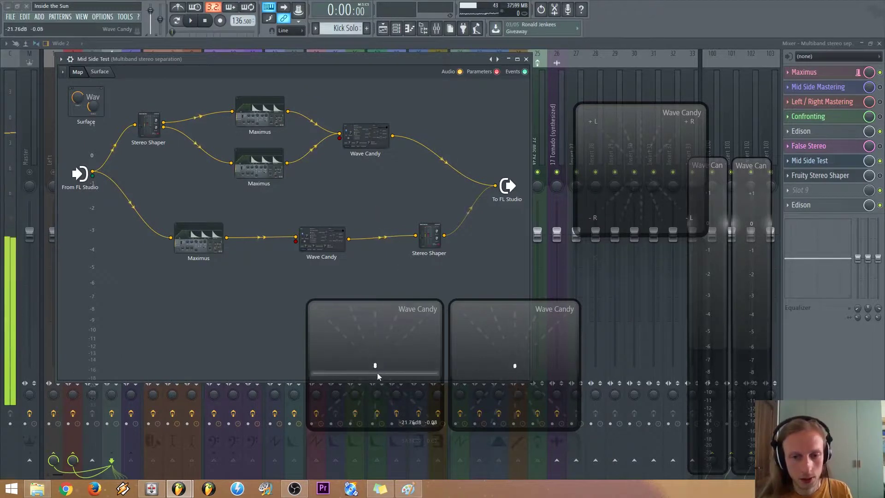
Move the two Wave Candy vectorscopes up so they sit side by side just below the bottom signal path
{"action": "left_click_drag", "start_coordinate": [377, 372], "coordinate": [353, 344]}
{"action": "left_click_drag", "start_coordinate": [472, 368], "coordinate": [460, 334]}
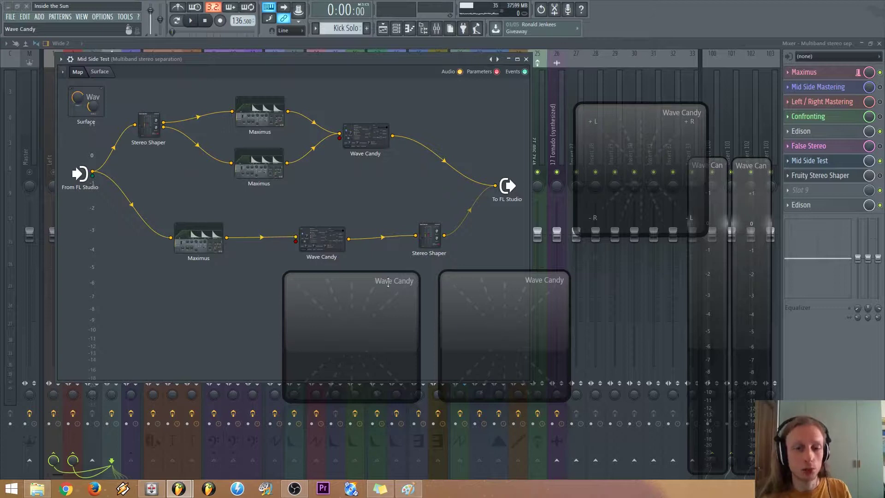
{"action": "left_click_drag", "start_coordinate": [374, 361], "coordinate": [366, 356]}
{"action": "left_click_drag", "start_coordinate": [463, 350], "coordinate": [449, 347]}
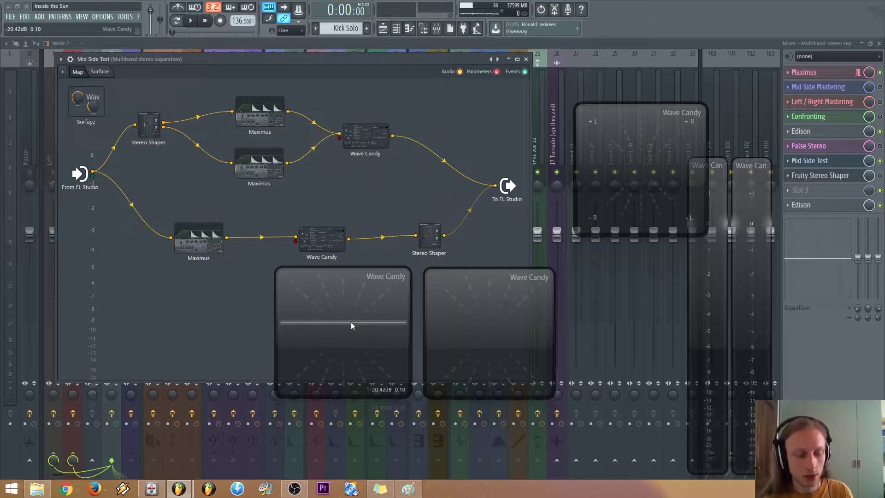
View the bottom path's Wave Candy settings and separate the two vectorscopes, placing one under the Stereo Shaper and the other beside the Patcher window
{"action": "left_click", "coordinate": [324, 247]}
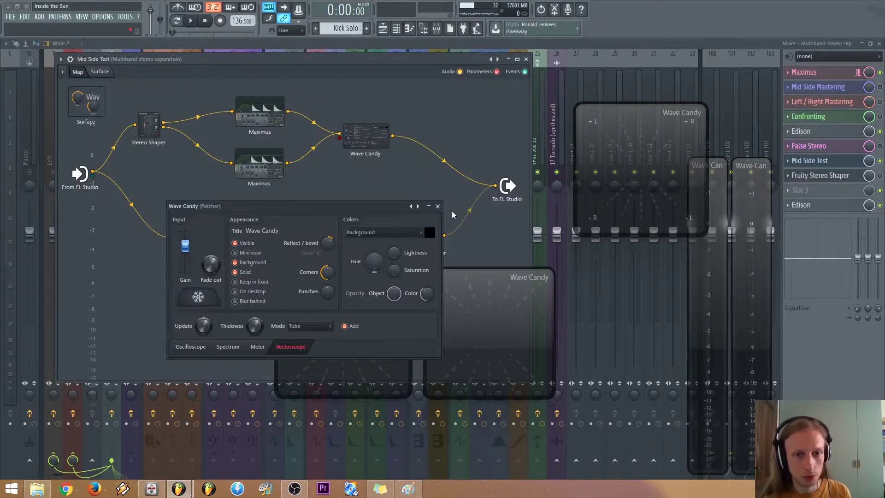
{"action": "left_click", "coordinate": [437, 207]}
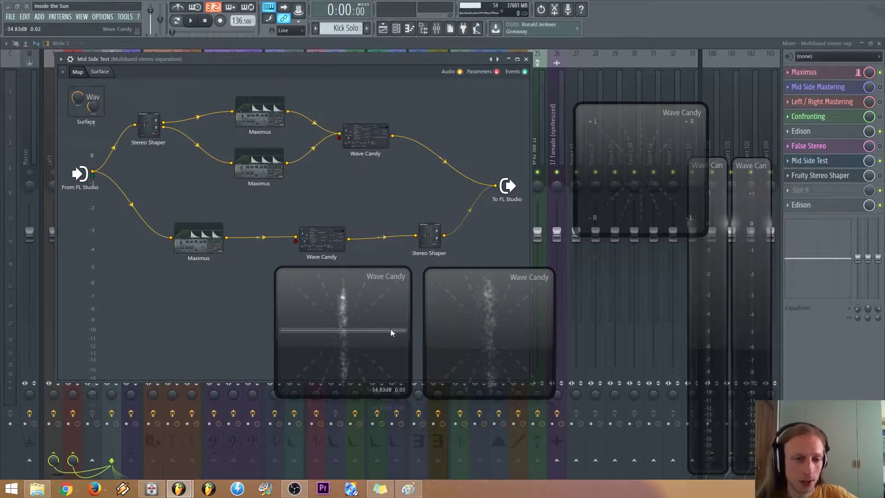
{"action": "left_click_drag", "start_coordinate": [479, 326], "coordinate": [477, 325]}
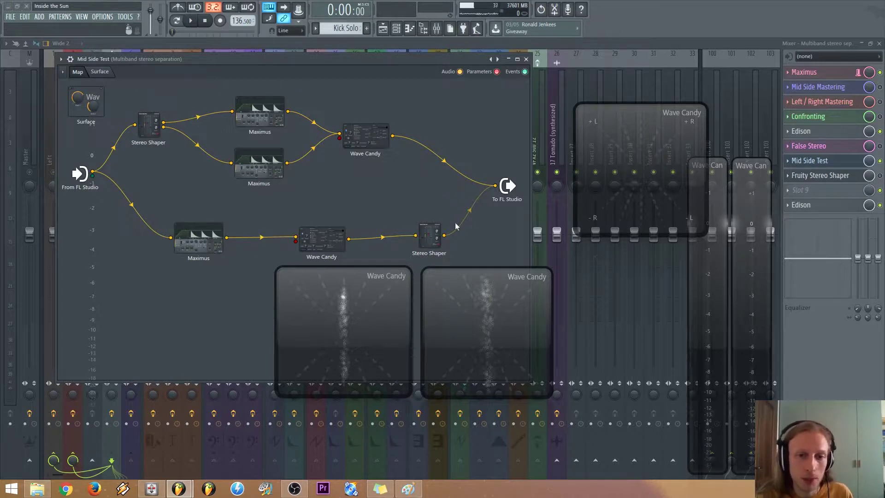
{"action": "left_click_drag", "start_coordinate": [485, 333], "coordinate": [688, 323]}
{"action": "left_click_drag", "start_coordinate": [403, 331], "coordinate": [464, 305]}
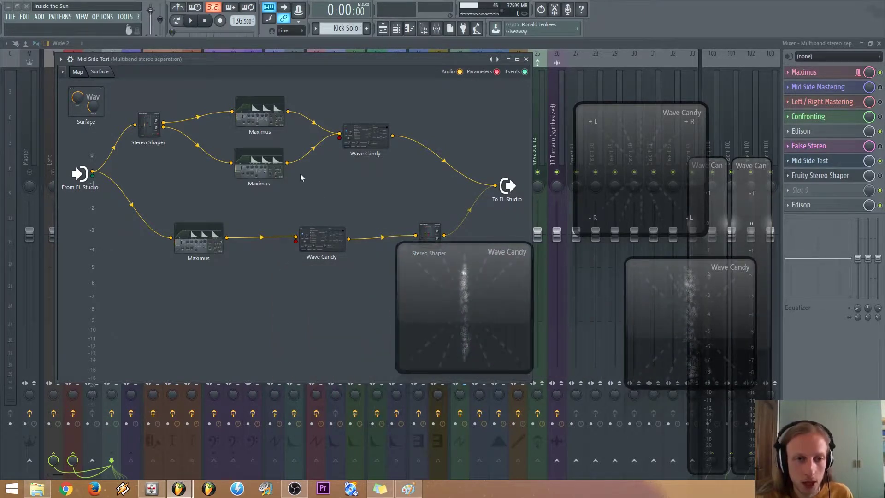
Compare the master compression curves of the two Maximus modules fed by the Stereo Shaper
{"action": "left_click", "coordinate": [252, 125]}
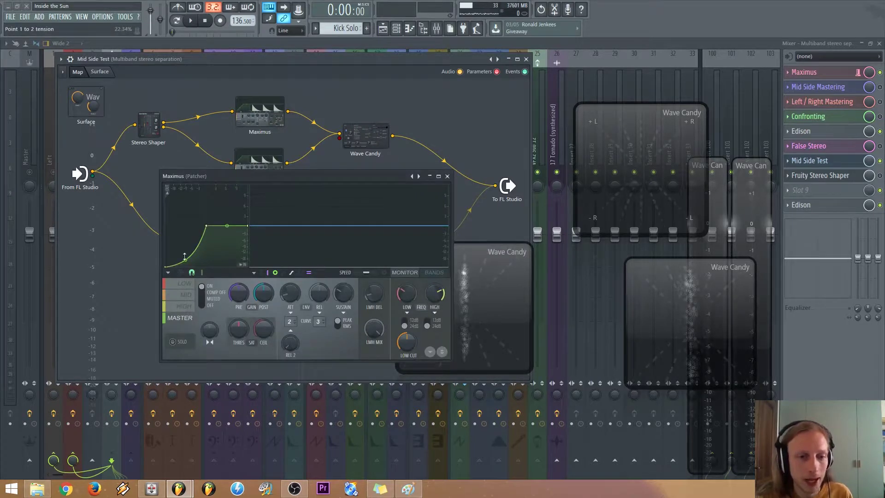
{"action": "left_click_drag", "start_coordinate": [390, 180], "coordinate": [353, 128]}
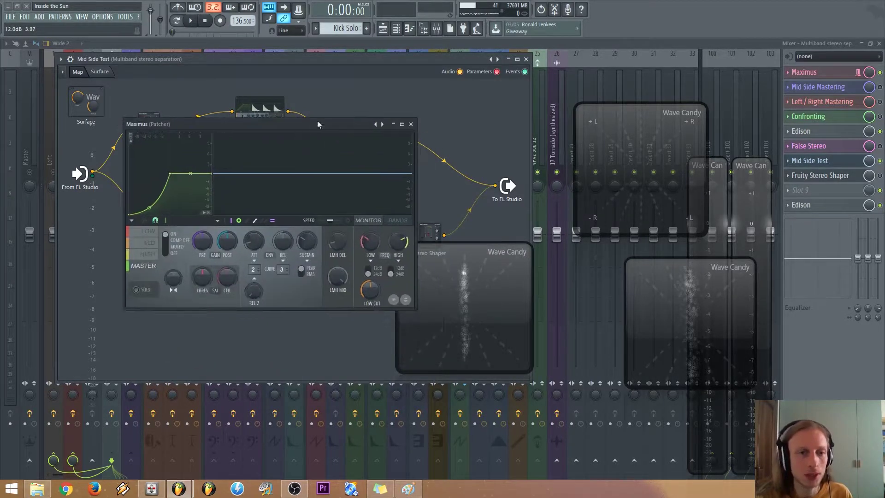
{"action": "left_click", "coordinate": [411, 124]}
{"action": "left_click", "coordinate": [261, 166]}
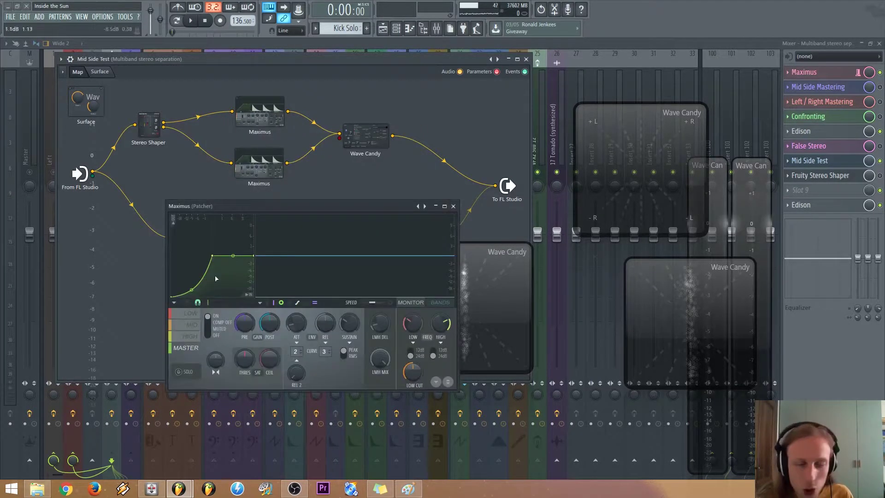
{"action": "left_click", "coordinate": [455, 204]}
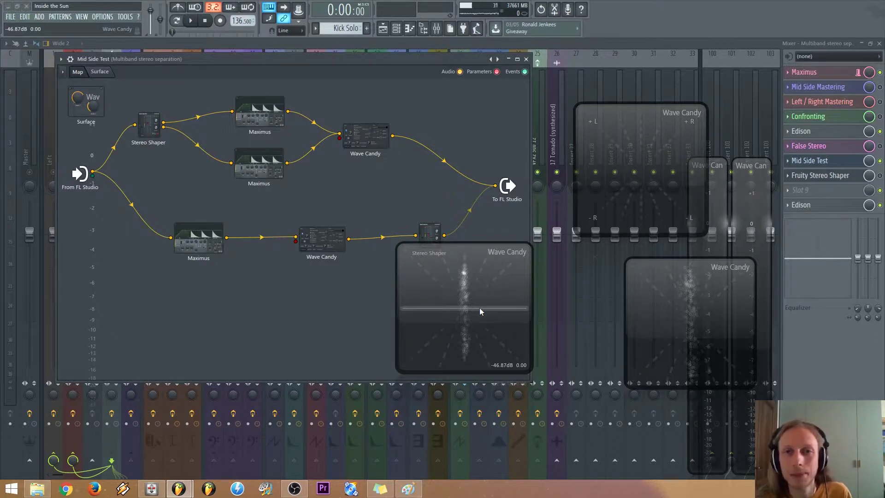
{"action": "left_click", "coordinate": [265, 123]}
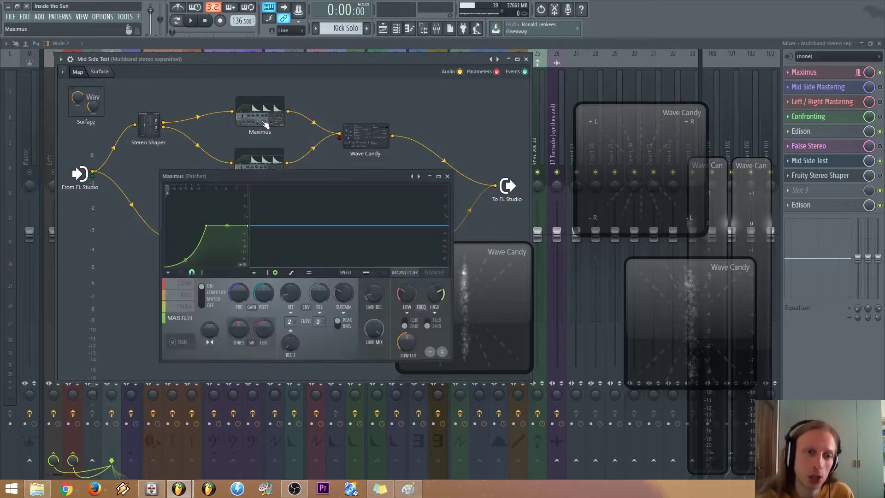
{"action": "left_click", "coordinate": [448, 176]}
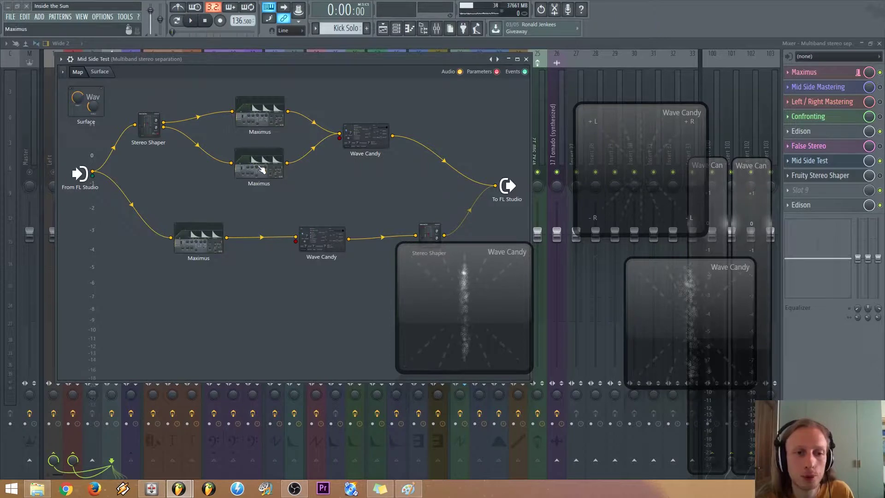
{"action": "left_click", "coordinate": [246, 123]}
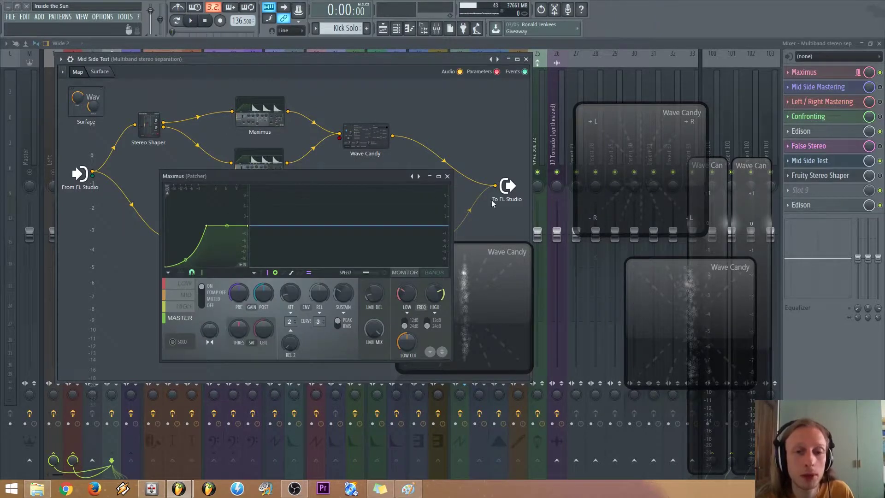
{"action": "left_click", "coordinate": [448, 176]}
Delete the middle point of the master compression curve in the second Maximus fed by the Stereo Shaper
{"action": "left_click", "coordinate": [258, 172]}
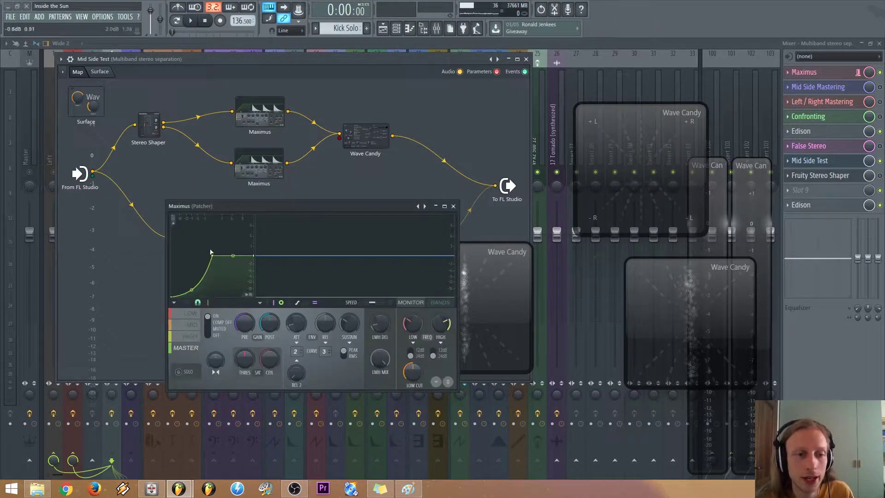
{"action": "right_click", "coordinate": [210, 252]}
{"action": "left_click", "coordinate": [228, 270]}
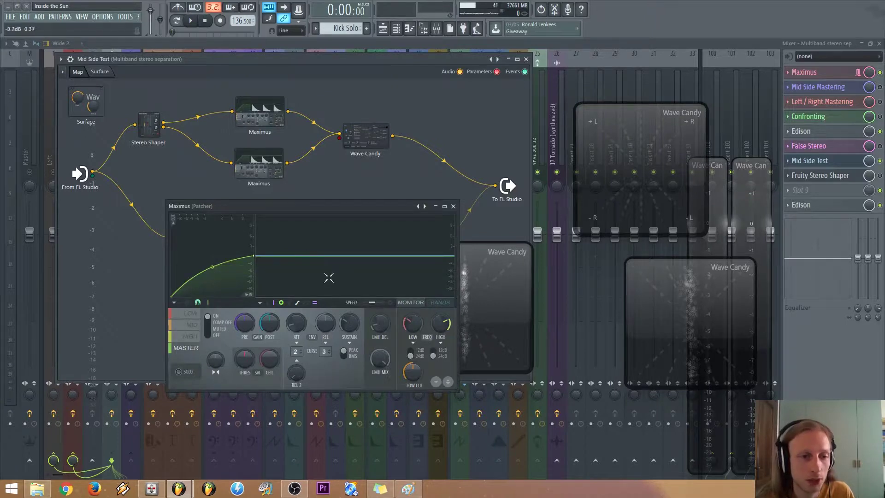
{"action": "left_click", "coordinate": [453, 207]}
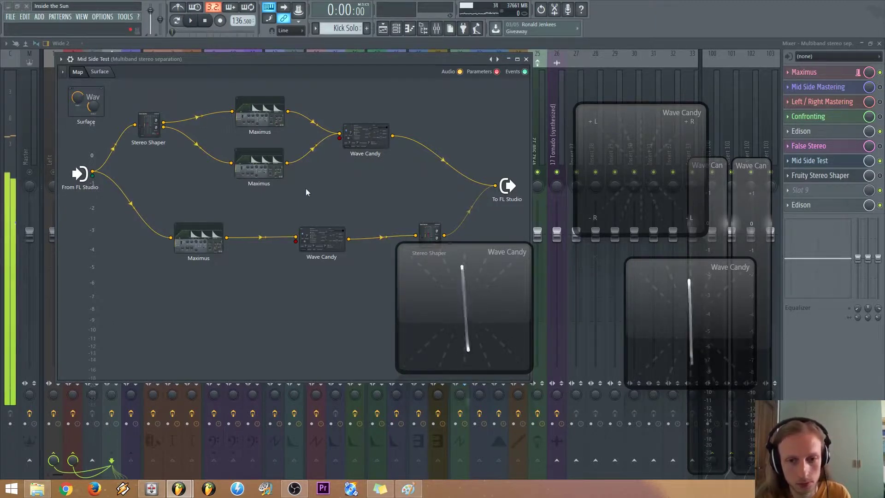
Move the vectorscope under the Stereo Shaper up over the output node and reopen the second Maximus fed by the upper Stereo Shaper
{"action": "left_click_drag", "start_coordinate": [425, 303], "coordinate": [437, 177]}
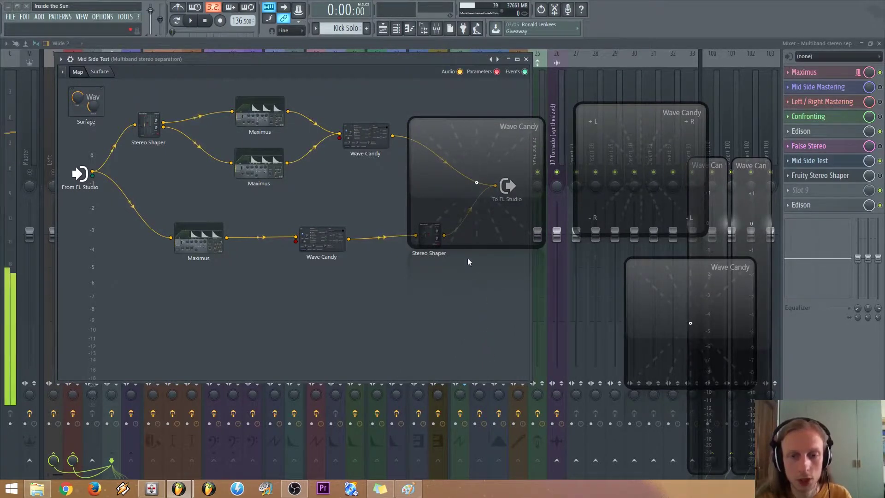
{"action": "left_click_drag", "start_coordinate": [471, 194], "coordinate": [479, 250]}
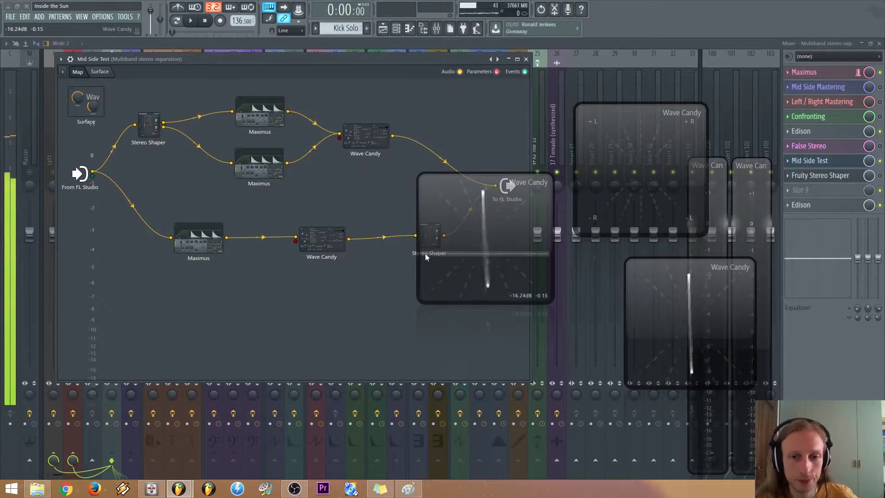
{"action": "double_click", "coordinate": [255, 167]}
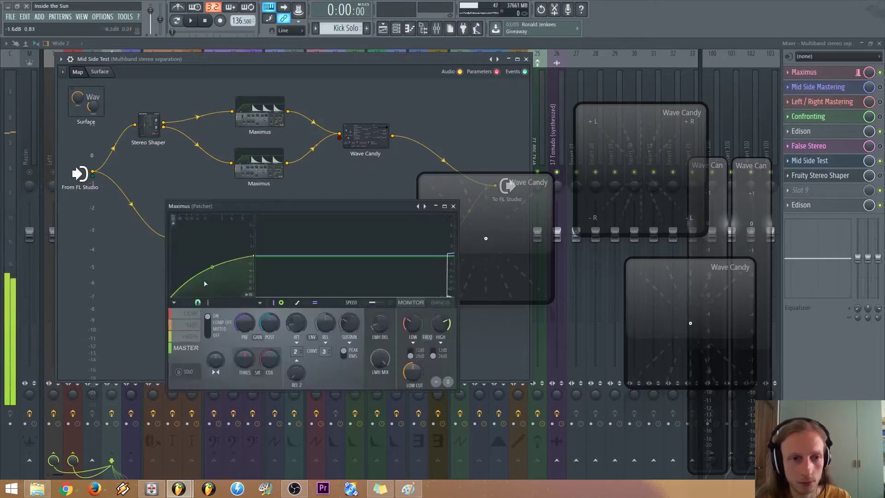
Add a point at 0 dB to the second Maximus's master curve to level off its top, and bow the segment below it upward
{"action": "left_click_drag", "start_coordinate": [212, 267], "coordinate": [212, 293]}
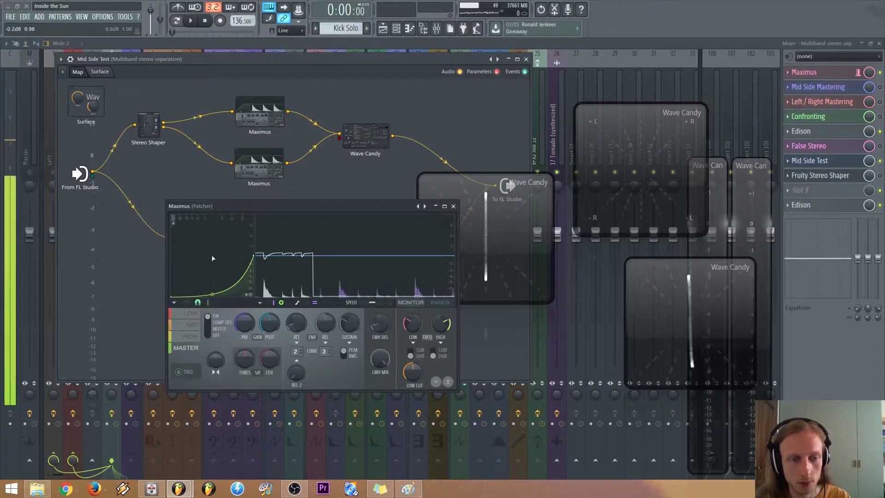
{"action": "left_click_drag", "start_coordinate": [247, 204], "coordinate": [189, 162]}
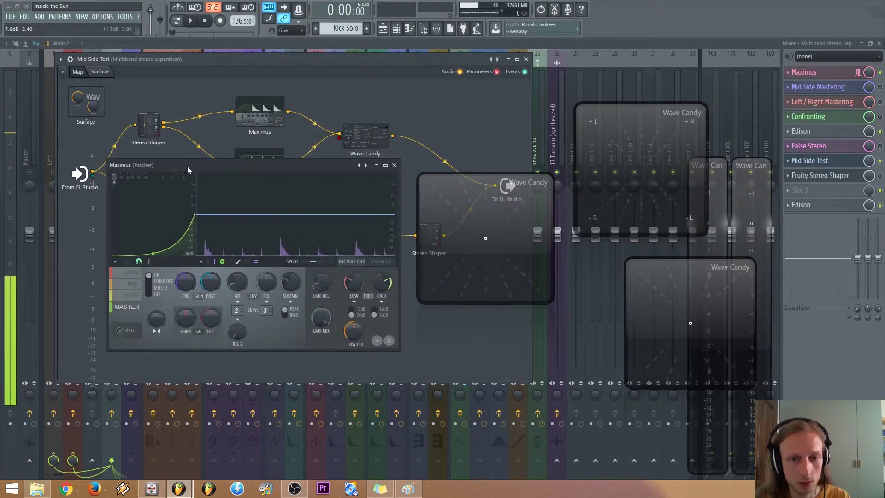
{"action": "right_click", "coordinate": [167, 214]}
{"action": "left_click_drag", "start_coordinate": [165, 215], "coordinate": [155, 215]}
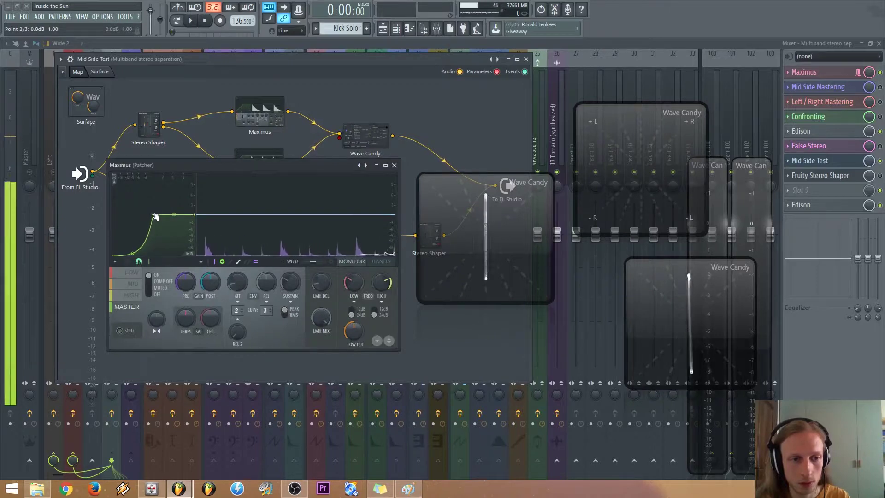
{"action": "left_click_drag", "start_coordinate": [132, 253], "coordinate": [132, 227]}
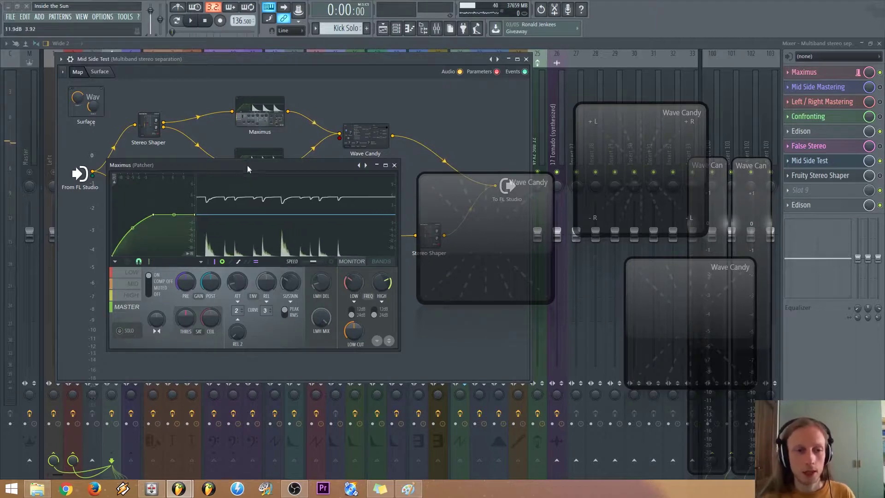
Straighten the lower segment of the master compression curve in both Maximus modules fed by the upper Stereo Shaper
{"action": "mouse_move", "coordinate": [247, 165]}
{"action": "left_mouse_down"}
{"action": "mouse_move", "coordinate": [277, 166]}
{"action": "mouse_move", "coordinate": [247, 175]}
{"action": "left_mouse_up"}
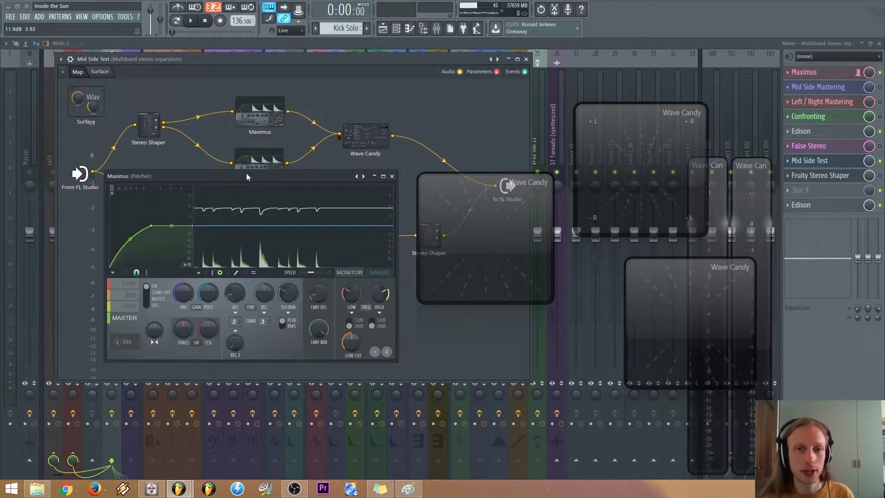
{"action": "right_click", "coordinate": [133, 239]}
{"action": "left_click", "coordinate": [391, 176]}
{"action": "double_click", "coordinate": [265, 125]}
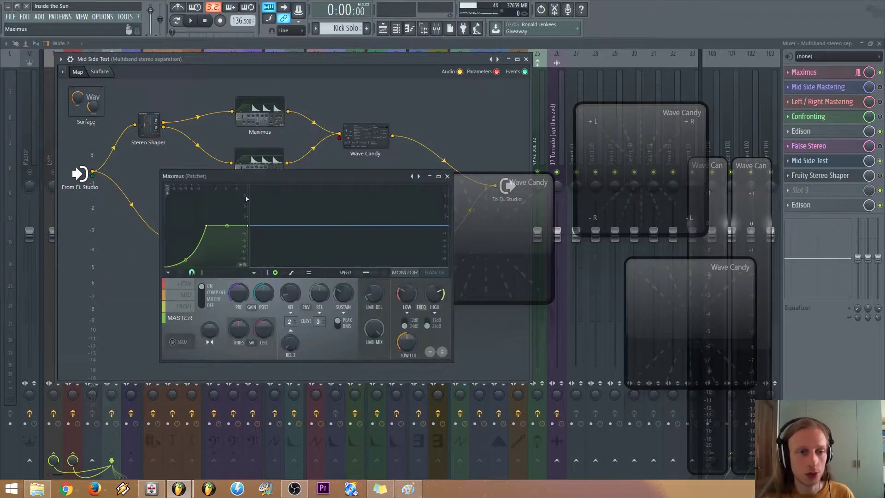
{"action": "left_click", "coordinate": [447, 176]}
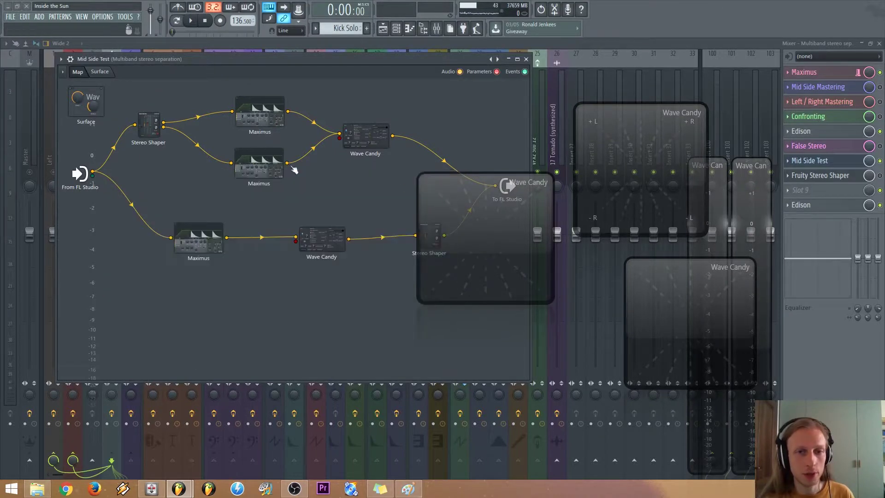
{"action": "double_click", "coordinate": [245, 121]}
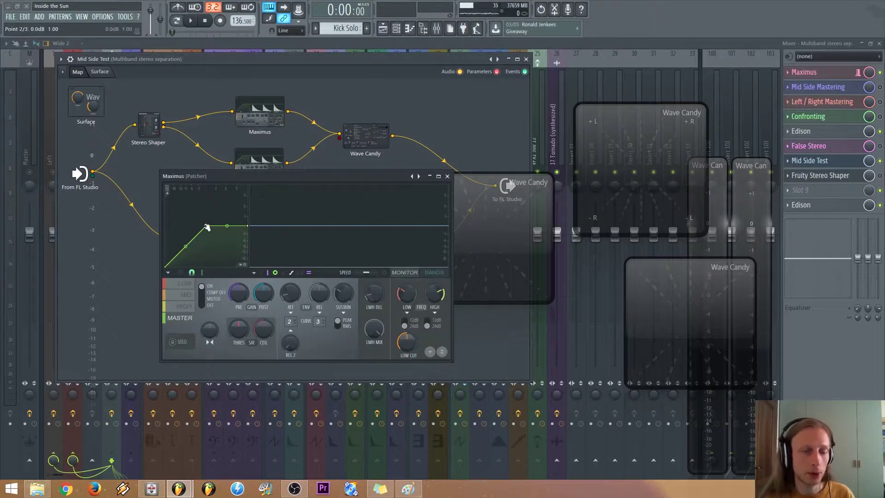
{"action": "left_click", "coordinate": [447, 176]}
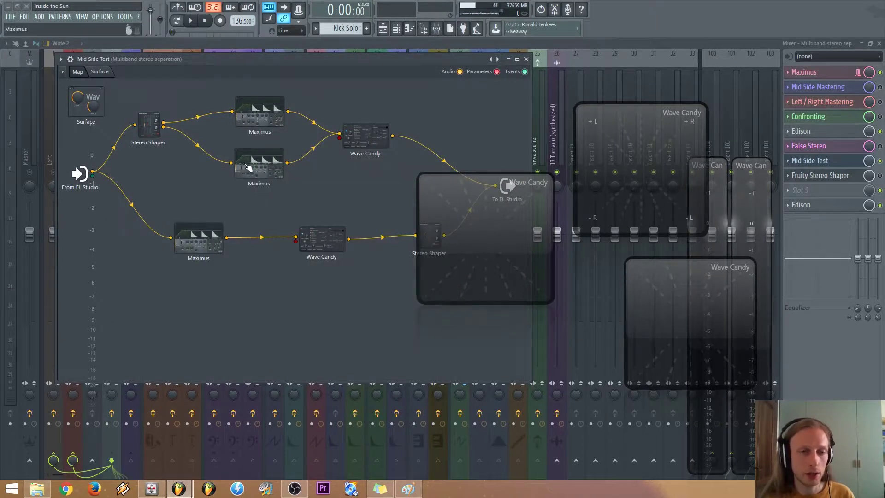
Try bending the lower segment of the second Maximus's master curve downward, and return it to a straight line
{"action": "double_click", "coordinate": [248, 167]}
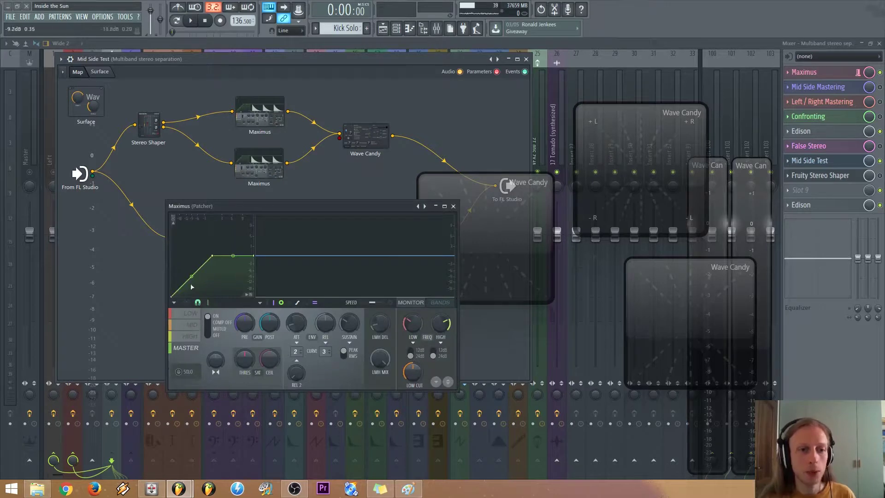
{"action": "left_click_drag", "start_coordinate": [190, 276], "coordinate": [191, 291]}
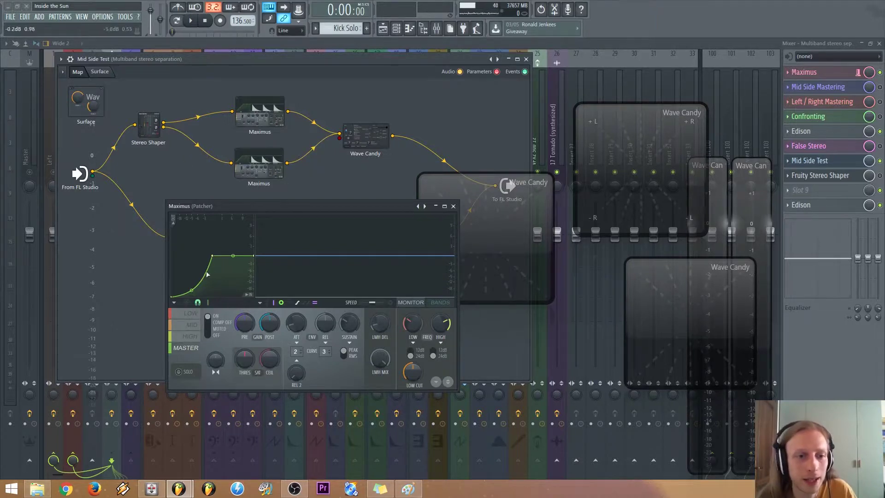
{"action": "left_click_drag", "start_coordinate": [193, 289], "coordinate": [192, 277]}
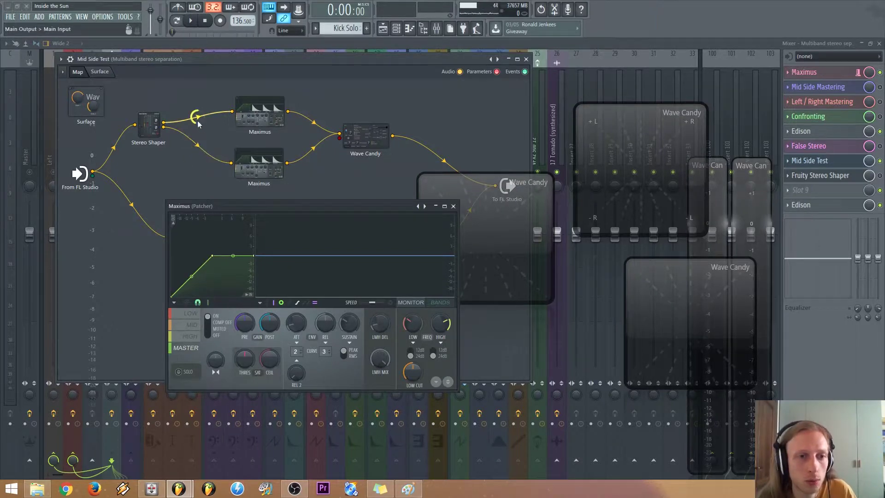
{"action": "left_click", "coordinate": [453, 207]}
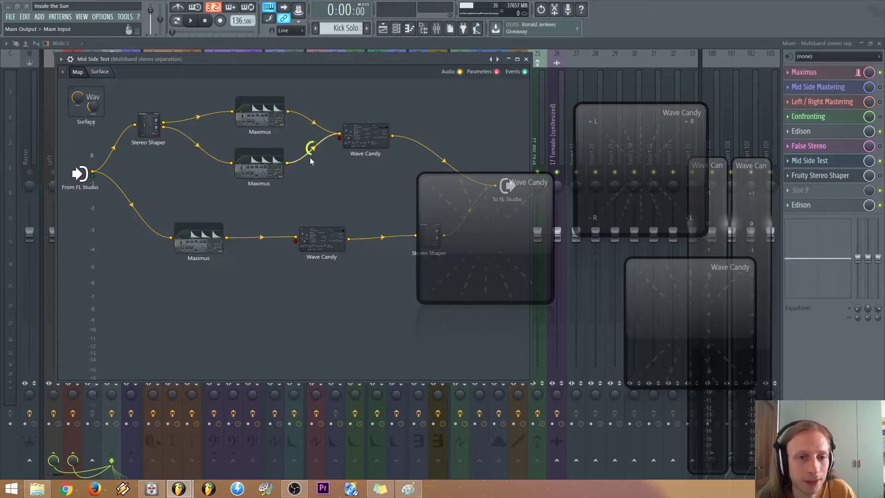
Check the master curves of the two Maximus modules on the mid/side path against each other
{"action": "double_click", "coordinate": [256, 114]}
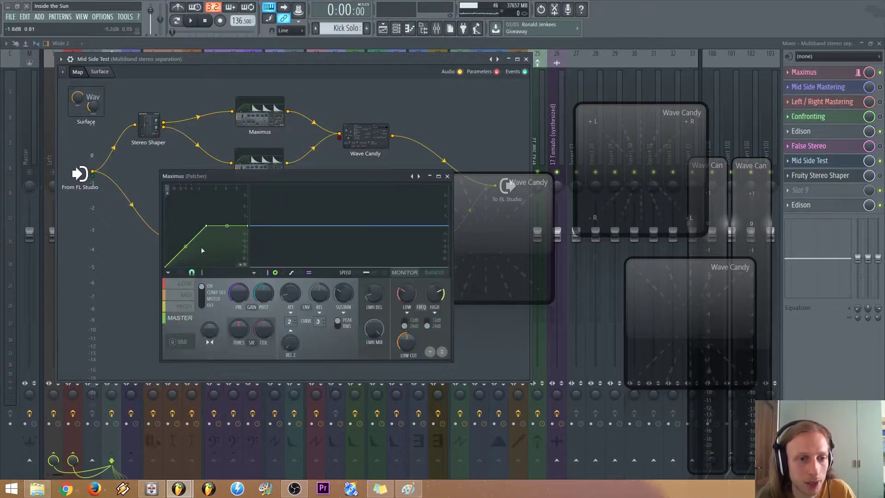
{"action": "left_click", "coordinate": [446, 177]}
{"action": "double_click", "coordinate": [259, 164]}
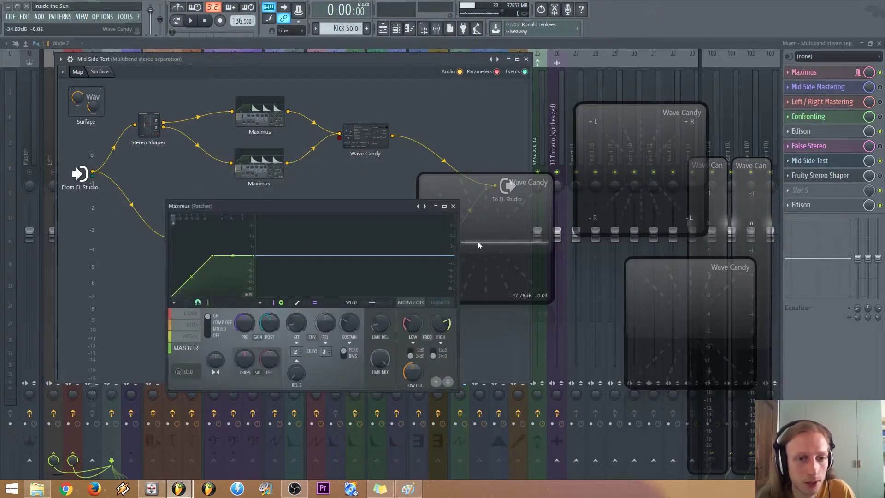
{"action": "left_click", "coordinate": [457, 204]}
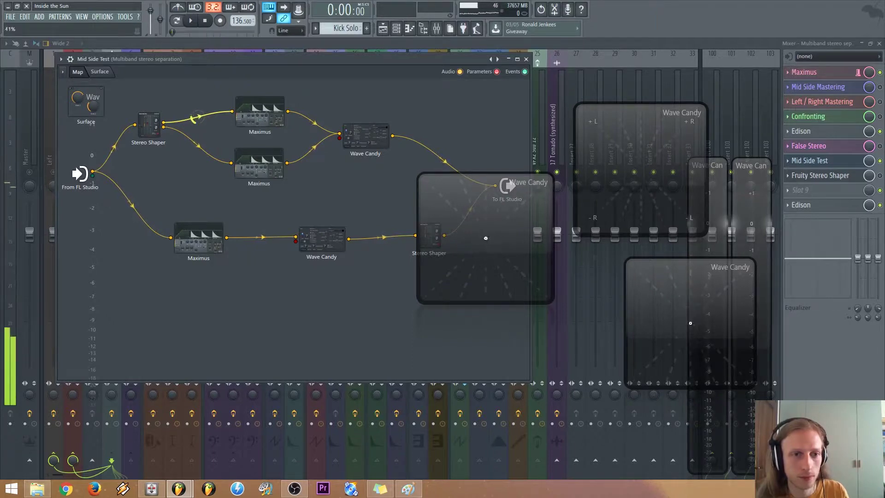
Try different levels on the upper Stereo Shaper's two connections to the Maximus modules, and reset the second connection to its default
{"action": "left_click_drag", "start_coordinate": [197, 116], "coordinate": [197, 82]}
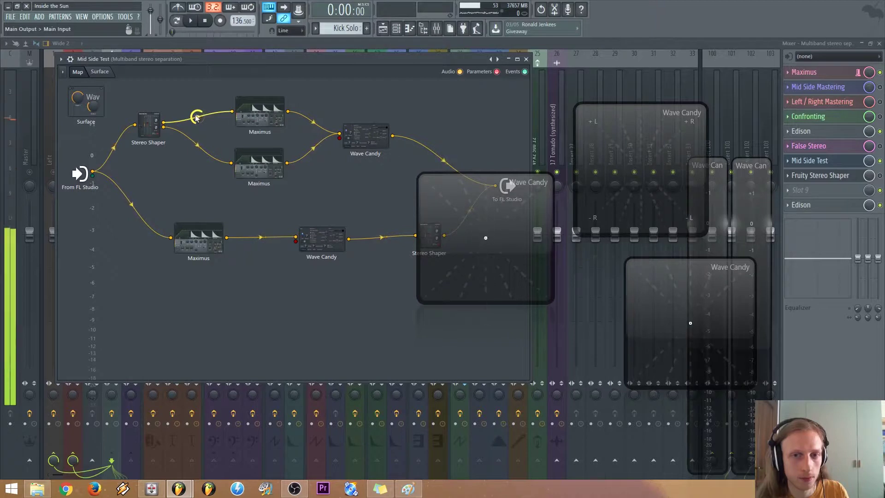
{"action": "left_click_drag", "start_coordinate": [194, 147], "coordinate": [194, 183]}
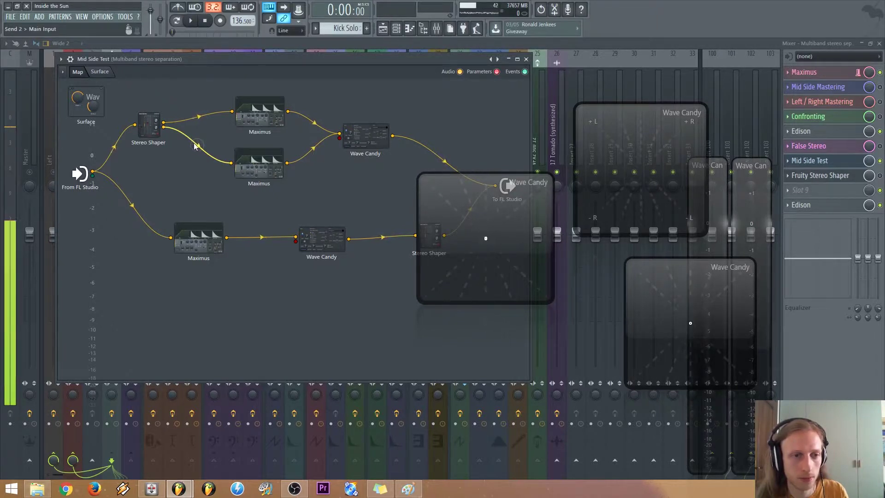
{"action": "left_click", "coordinate": [194, 146], "text": "alt"}
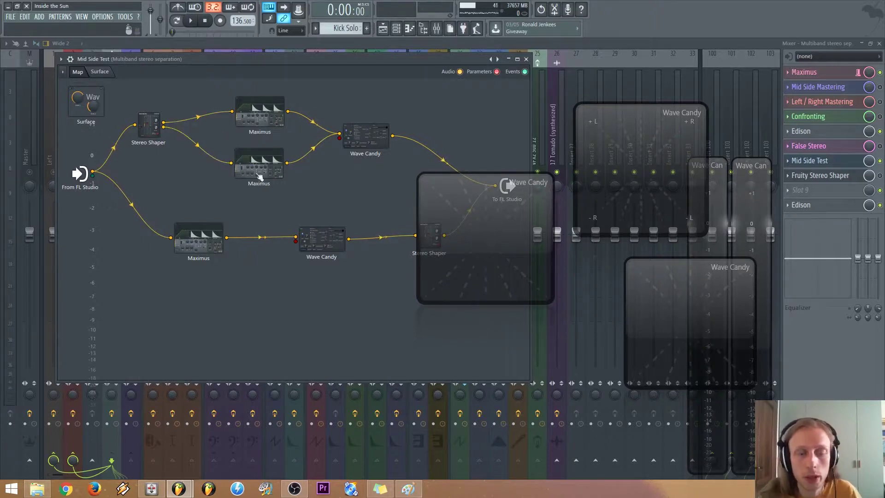
Shift the upper path's Wave Candy node closer to the Maximus modules and move the overlapping vectorscope up over the output node
{"action": "left_click_drag", "start_coordinate": [357, 135], "coordinate": [338, 127]}
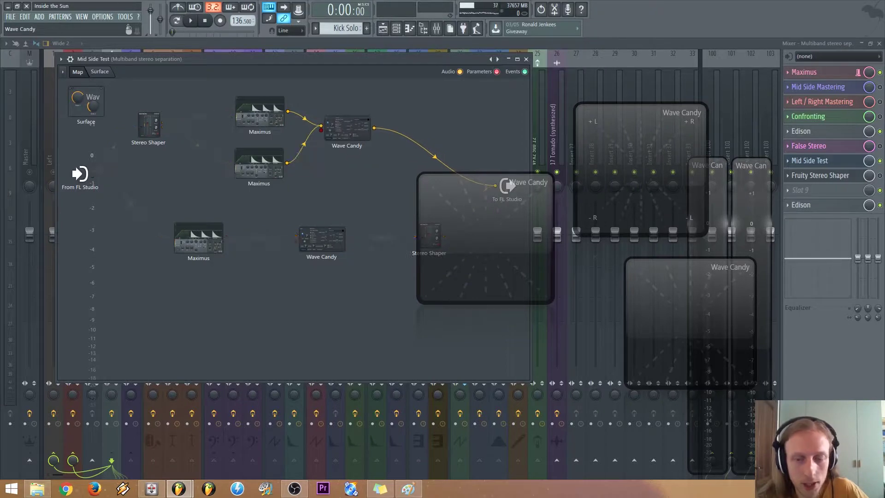
{"action": "left_click_drag", "start_coordinate": [496, 255], "coordinate": [506, 187]}
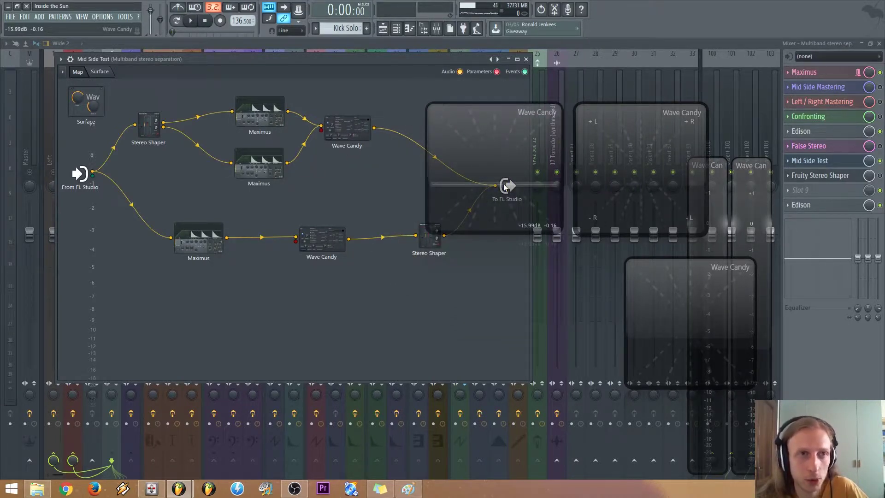
{"action": "left_click_drag", "start_coordinate": [504, 185], "coordinate": [505, 188]}
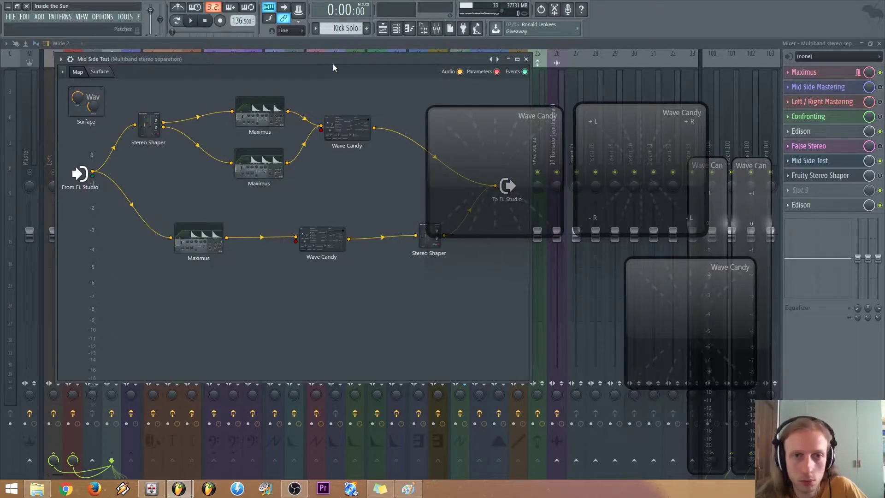
Nudge the Mid Side Test window and reposition the second Maximus and the upper Stereo Shaper nodes slightly
{"action": "left_click_drag", "start_coordinate": [334, 67], "coordinate": [340, 70]}
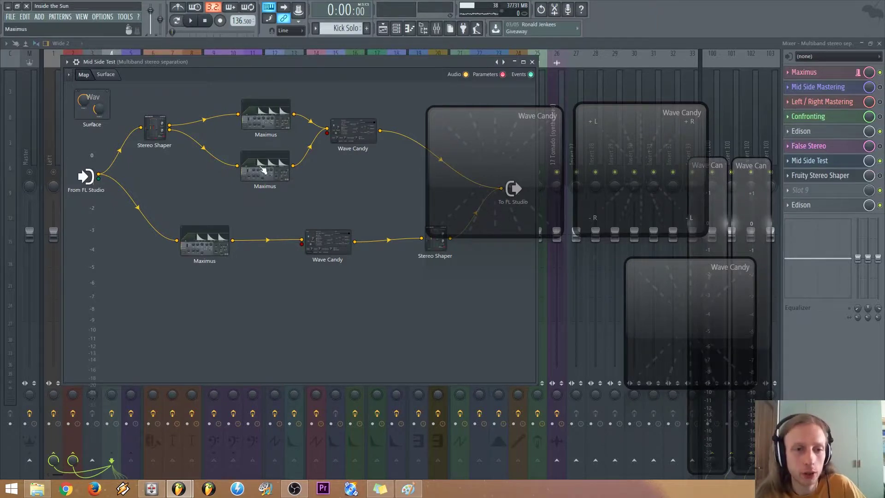
{"action": "left_click_drag", "start_coordinate": [264, 170], "coordinate": [260, 164]}
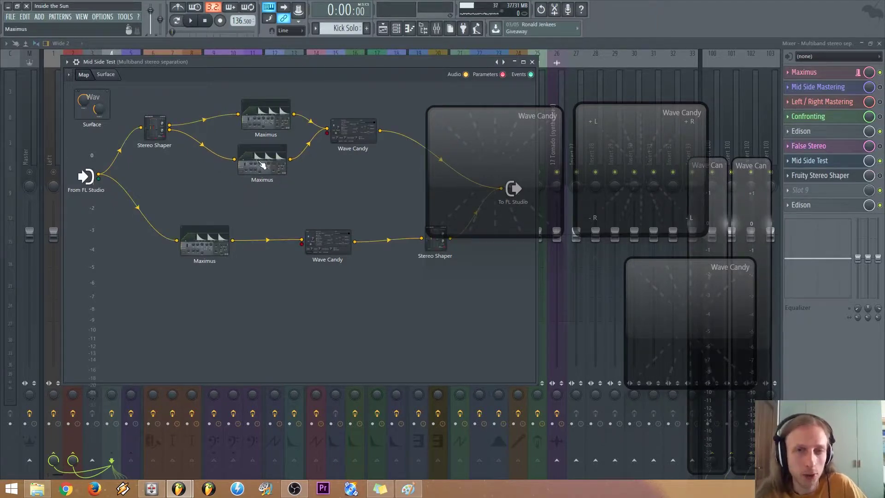
{"action": "left_click_drag", "start_coordinate": [155, 134], "coordinate": [159, 131]}
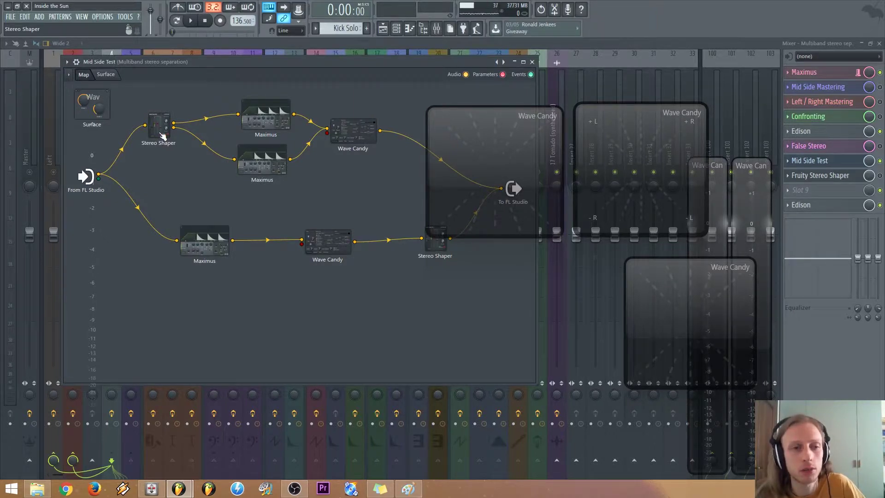
{"action": "left_click_drag", "start_coordinate": [162, 134], "coordinate": [162, 143]}
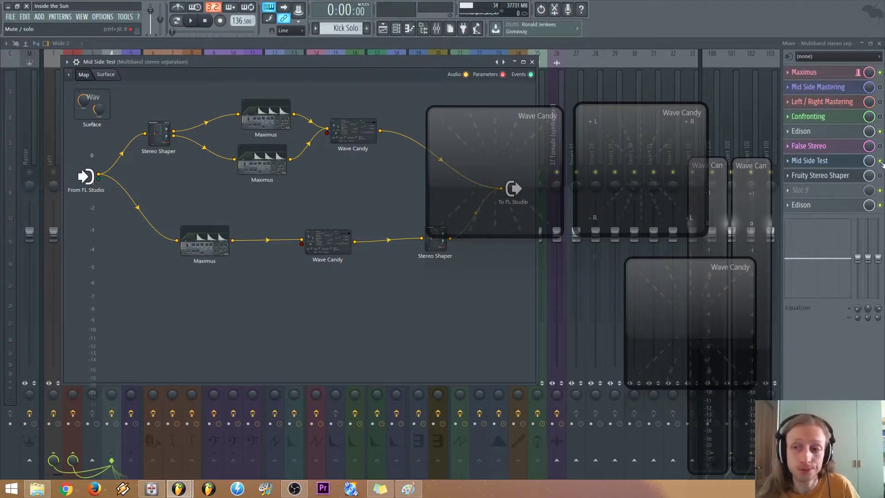
Disable the Mid Side Test effect on the mixer track and open the Left / Right Mastering patch
{"action": "left_click", "coordinate": [880, 161]}
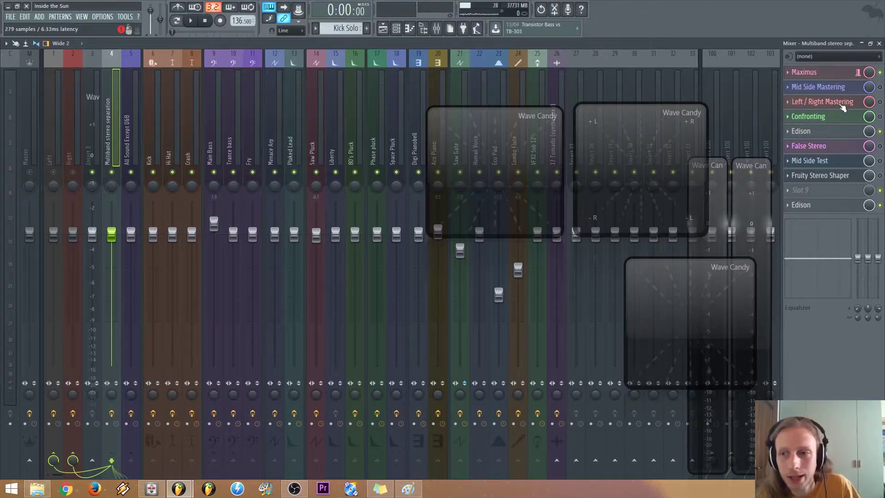
{"action": "left_click", "coordinate": [839, 103]}
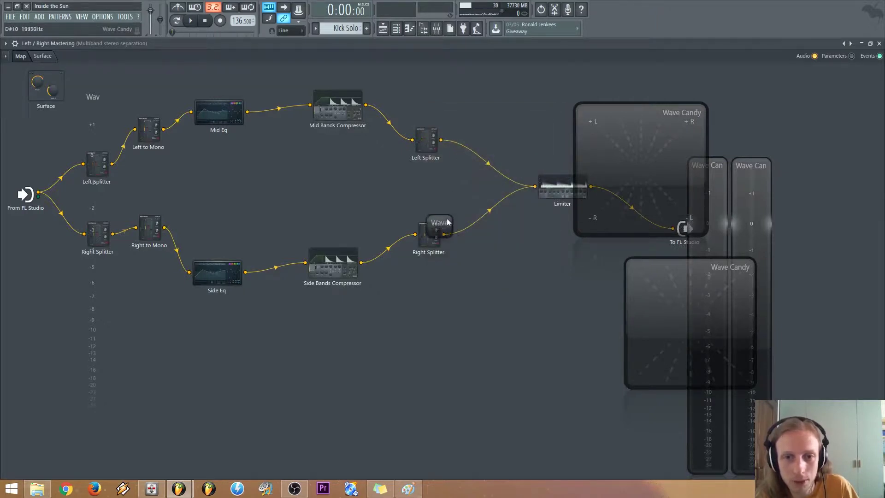
Move the Wave Candy vectorscopes and the small Wave Candy display out to the edge, clear of the Left / Right Mastering map
{"action": "left_click_drag", "start_coordinate": [445, 216], "coordinate": [866, 336]}
{"action": "left_click_drag", "start_coordinate": [752, 261], "coordinate": [874, 372]}
{"action": "left_click_drag", "start_coordinate": [643, 159], "coordinate": [810, 181]}
{"action": "left_click_drag", "start_coordinate": [744, 125], "coordinate": [850, 231]}
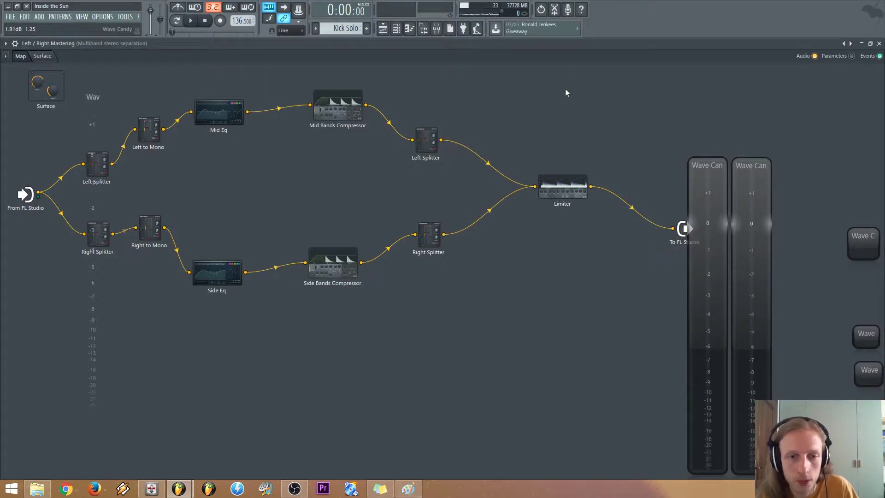
Raise the input-side Left Splitter and Right Splitter nodes and line up Right to Mono with the Right Splitter
{"action": "left_click_drag", "start_coordinate": [92, 168], "coordinate": [90, 138]}
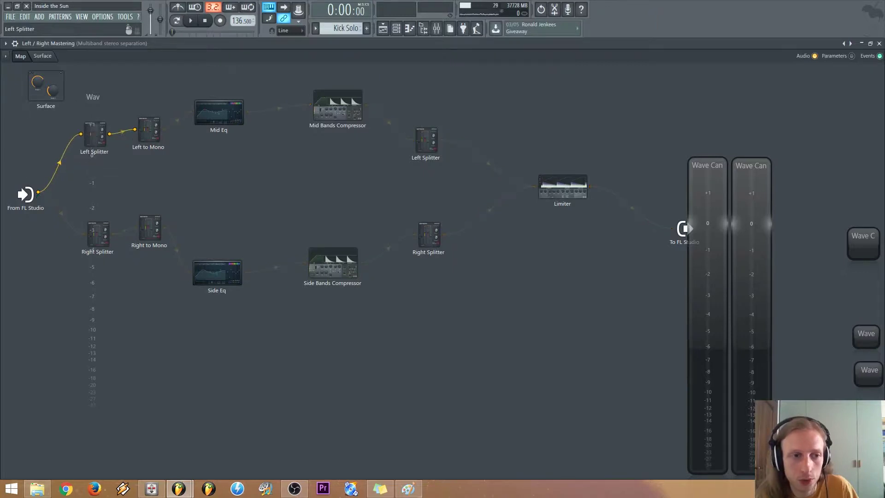
{"action": "left_click_drag", "start_coordinate": [97, 236], "coordinate": [94, 212]}
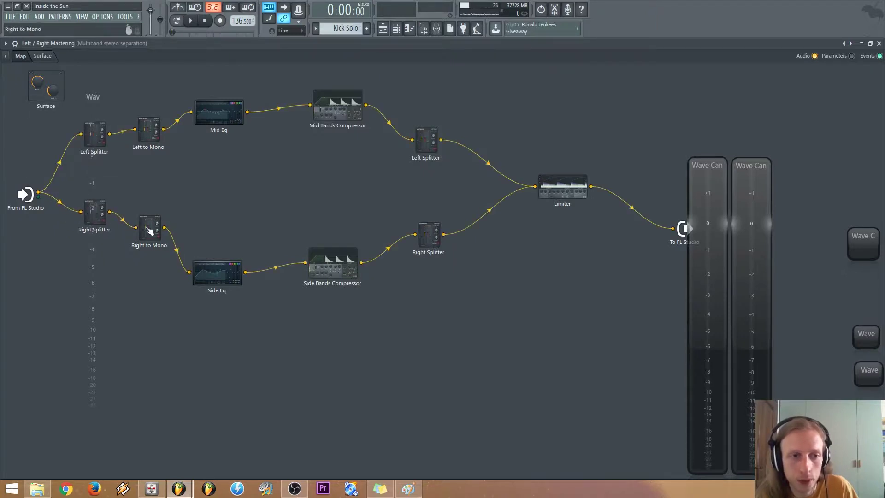
{"action": "left_click_drag", "start_coordinate": [150, 231], "coordinate": [150, 212]}
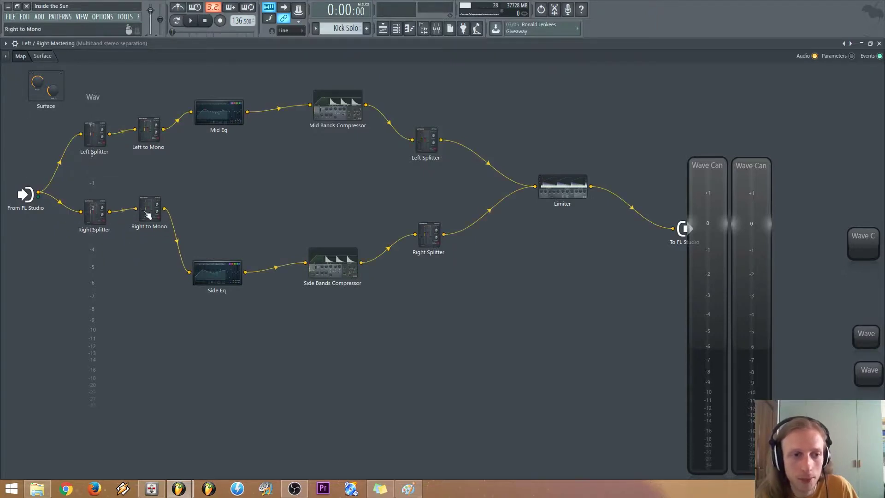
Examine the mixer matrix settings of the input-side Left Splitter and Right Splitter
{"action": "double_click", "coordinate": [96, 142]}
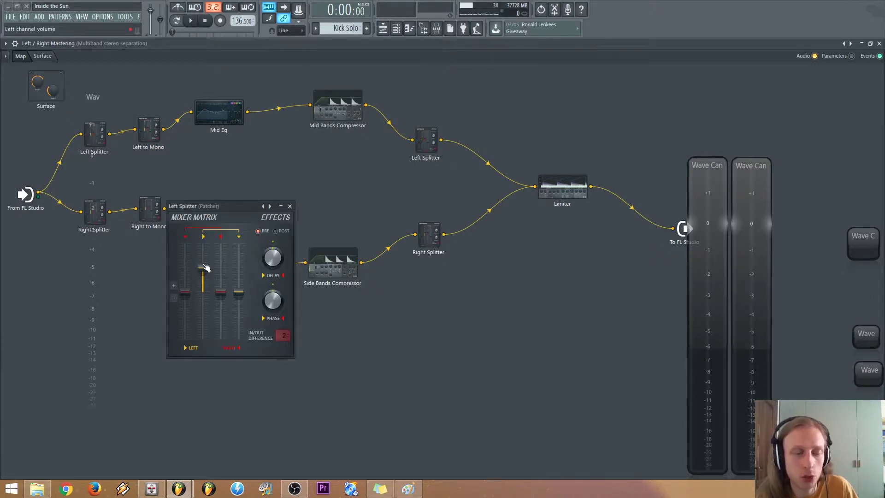
{"action": "left_click", "coordinate": [290, 207]}
{"action": "double_click", "coordinate": [97, 212]}
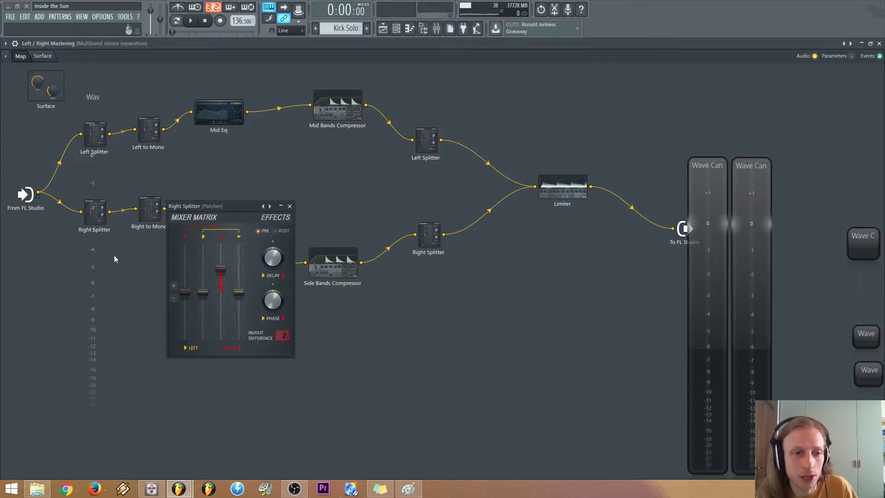
{"action": "left_click", "coordinate": [290, 206]}
{"action": "double_click", "coordinate": [94, 135]}
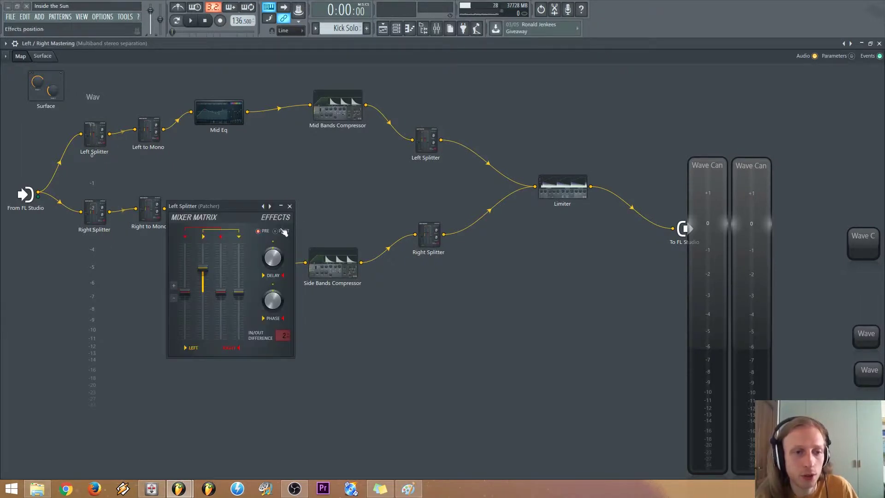
Examine the Left to Mono mixer matrix settings in the Left / Right Mastering patch
{"action": "left_click", "coordinate": [289, 206]}
{"action": "double_click", "coordinate": [148, 132]}
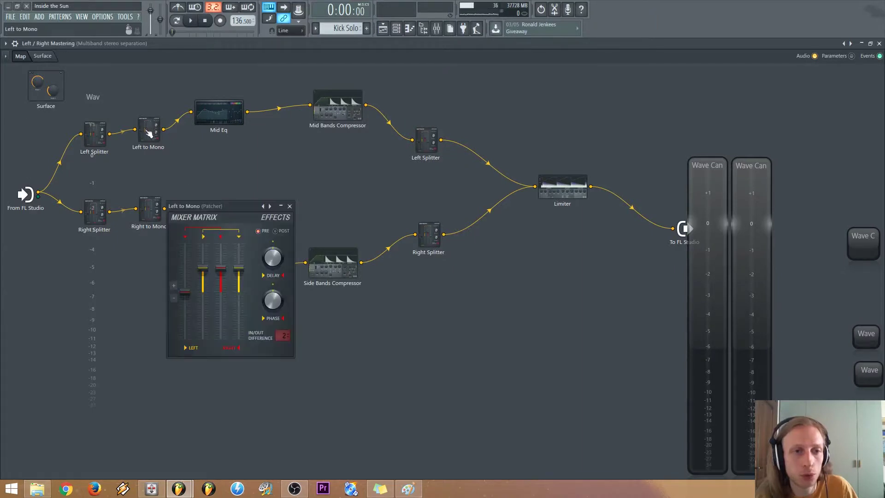
{"action": "left_click", "coordinate": [290, 206]}
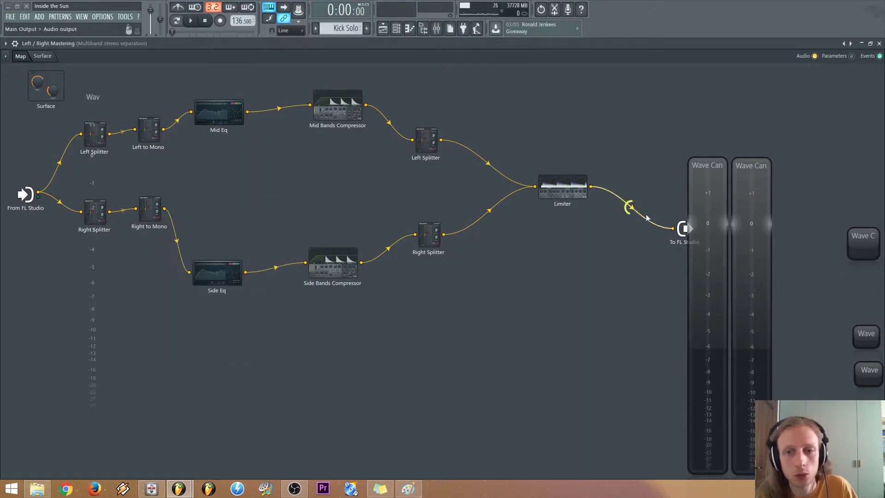
{"action": "left_click", "coordinate": [488, 212]}
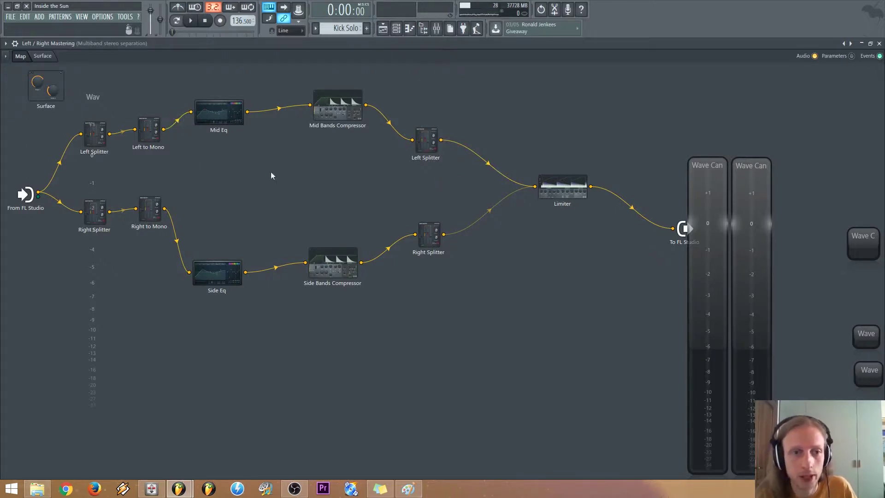
Inspect the Mid Eq and Side Eq curves and glance at the Mid Bands Compressor in the Left / Right Mastering patch
{"action": "left_click", "coordinate": [212, 118]}
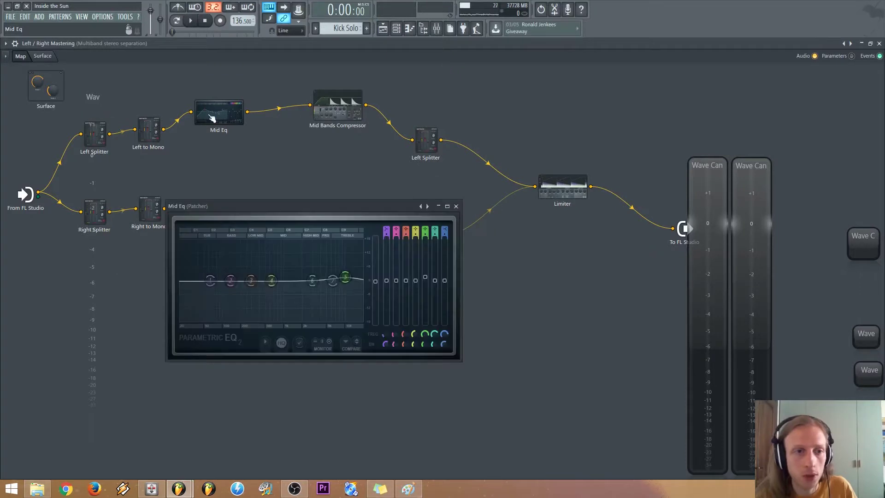
{"action": "left_click", "coordinate": [456, 206]}
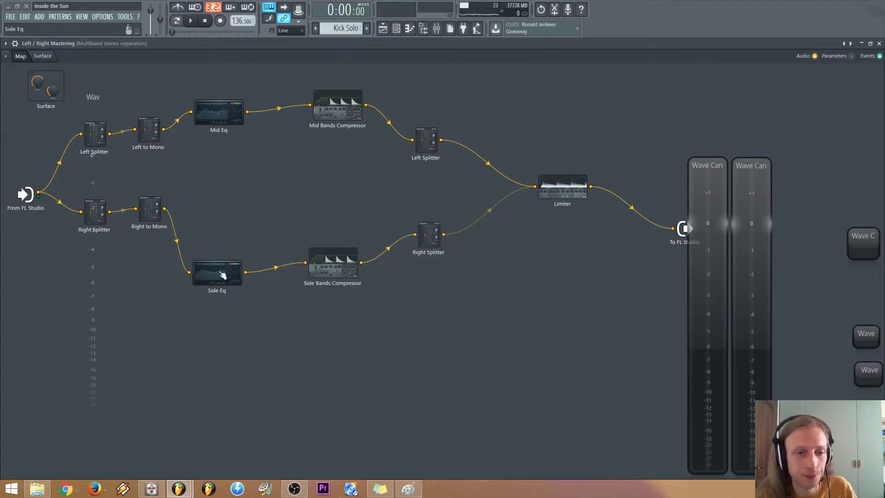
{"action": "left_click", "coordinate": [337, 113]}
{"action": "left_click", "coordinate": [452, 206]}
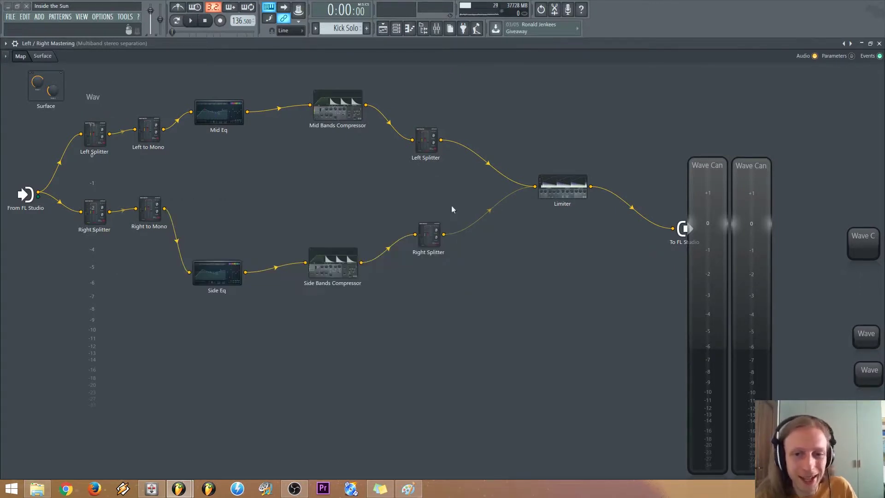
{"action": "left_click", "coordinate": [217, 279]}
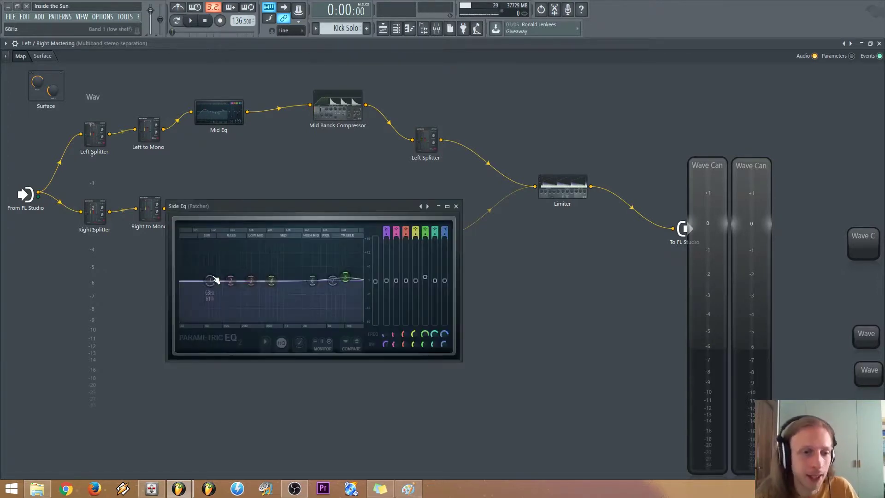
{"action": "left_click", "coordinate": [455, 206]}
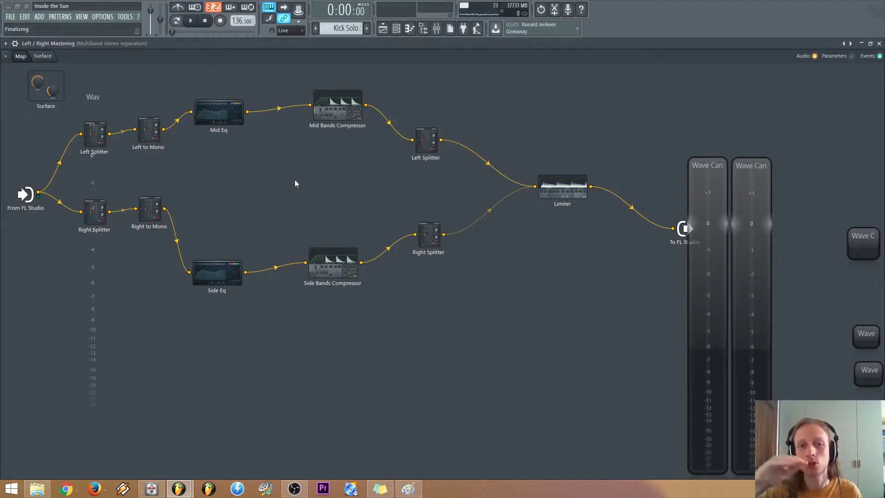
Examine the master band curve of the Mid Bands Compressor in the Left / Right Mastering patch
{"action": "left_click", "coordinate": [329, 115]}
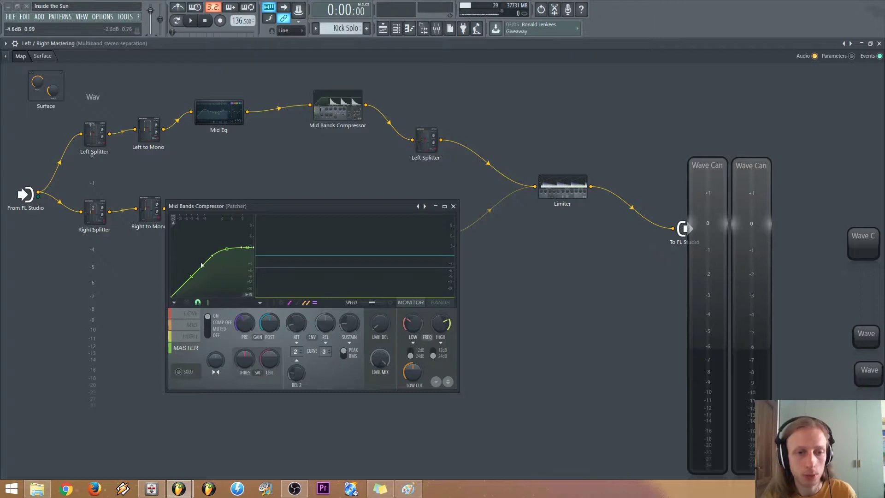
{"action": "left_click", "coordinate": [454, 207]}
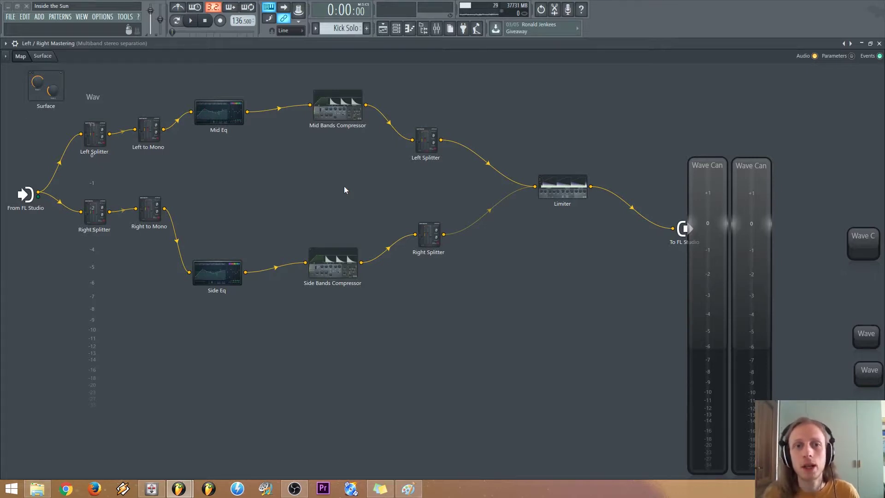
{"action": "double_click", "coordinate": [321, 114]}
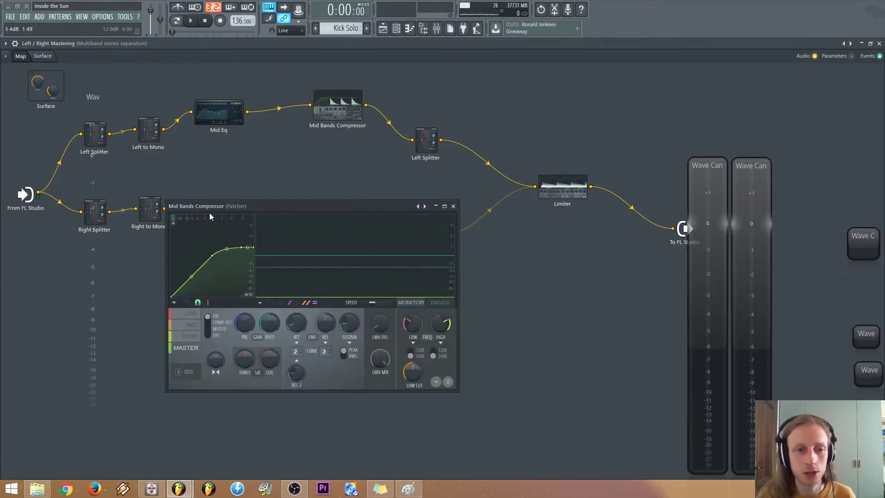
{"action": "left_click_drag", "start_coordinate": [202, 206], "coordinate": [191, 160]}
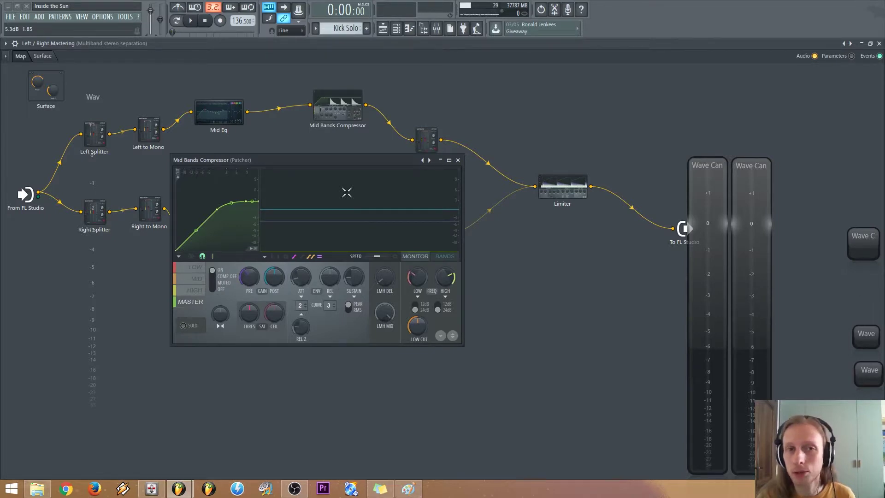
{"action": "left_click", "coordinate": [457, 160]}
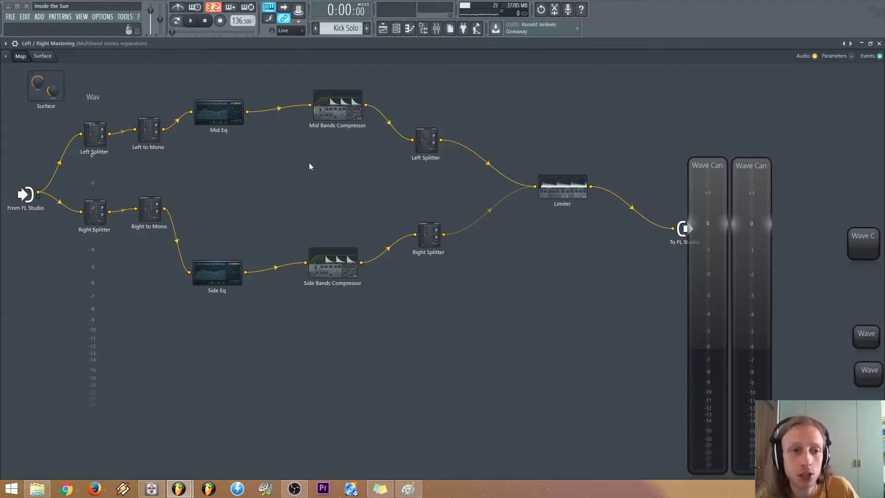
Move the song position to 2:25:93 and open the Confronting patch on the Multiband stereo separation mixer track
{"action": "left_click", "coordinate": [437, 28]}
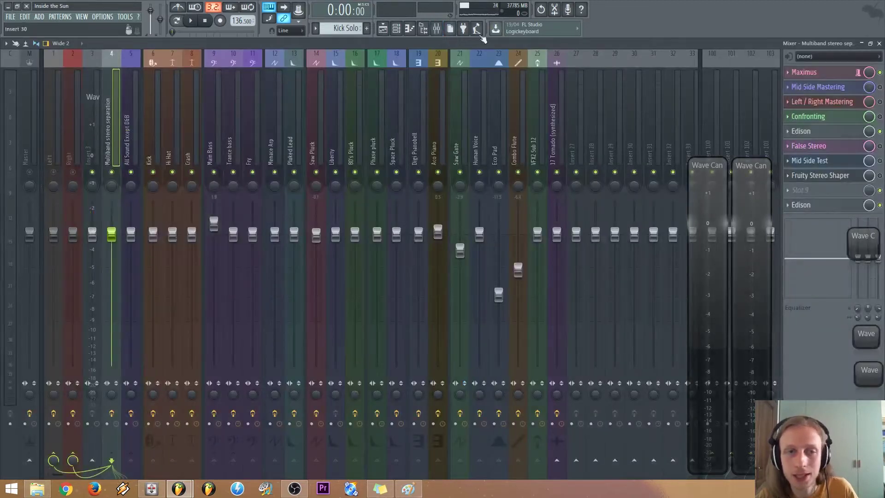
{"action": "left_click_drag", "start_coordinate": [172, 33], "coordinate": [190, 32]}
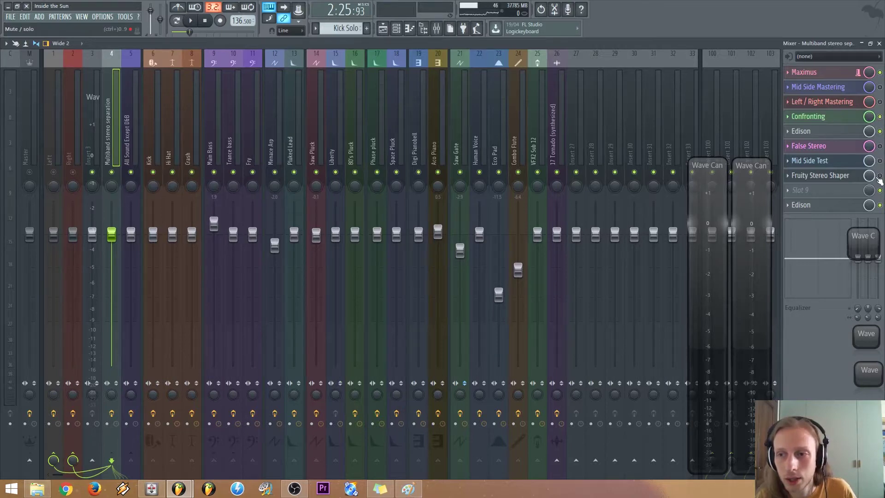
{"action": "left_click", "coordinate": [834, 122]}
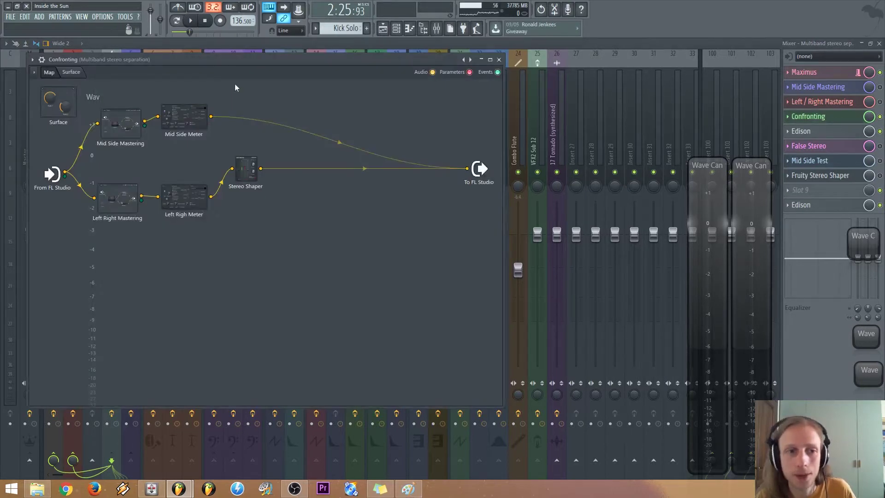
Shift the Mid Side Meter, Stereo Shaper and Left Righ Meter nodes toward the output, away from the two mastering nodes
{"action": "left_click_drag", "start_coordinate": [238, 113], "coordinate": [240, 112]}
{"action": "left_click_drag", "start_coordinate": [241, 167], "coordinate": [294, 179]}
{"action": "left_click_drag", "start_coordinate": [185, 204], "coordinate": [233, 204]}
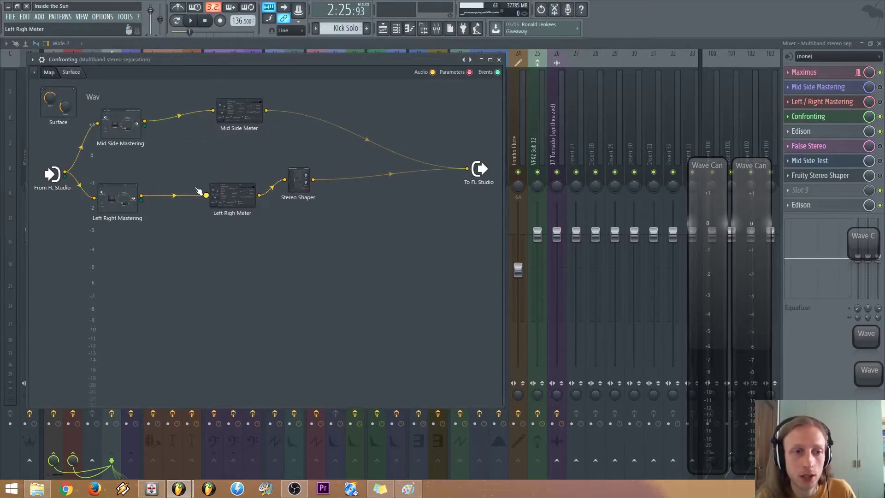
Inspect the Mid Eq and Mid Bands Compressor in the nested Mid Side Mastering patch, and view the Left Right Mastering map
{"action": "double_click", "coordinate": [122, 130]}
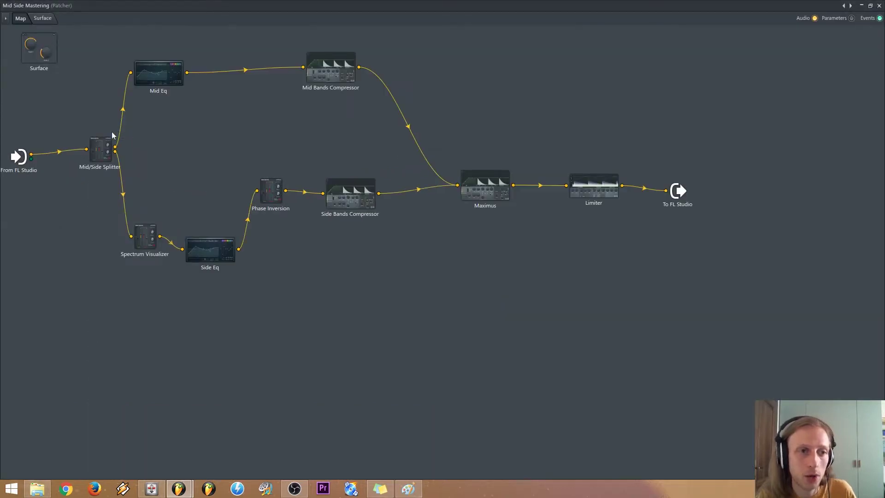
{"action": "left_click", "coordinate": [145, 82]}
{"action": "left_click", "coordinate": [456, 206]}
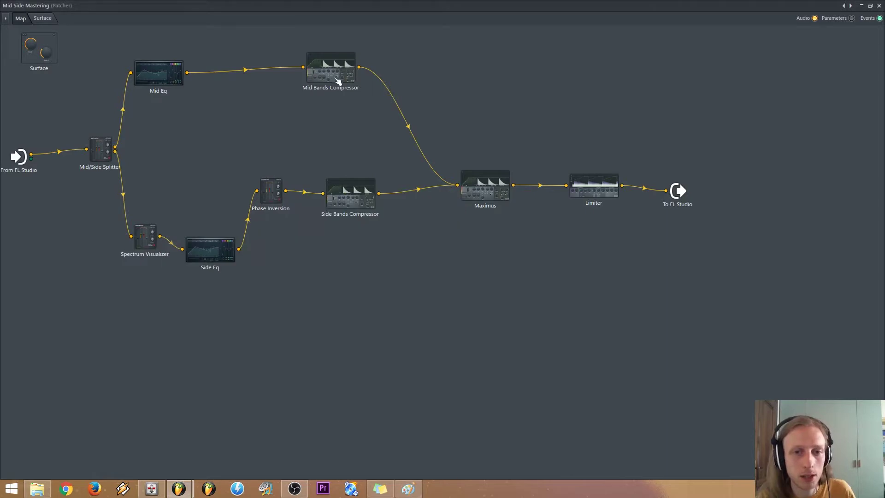
{"action": "left_click", "coordinate": [335, 79]}
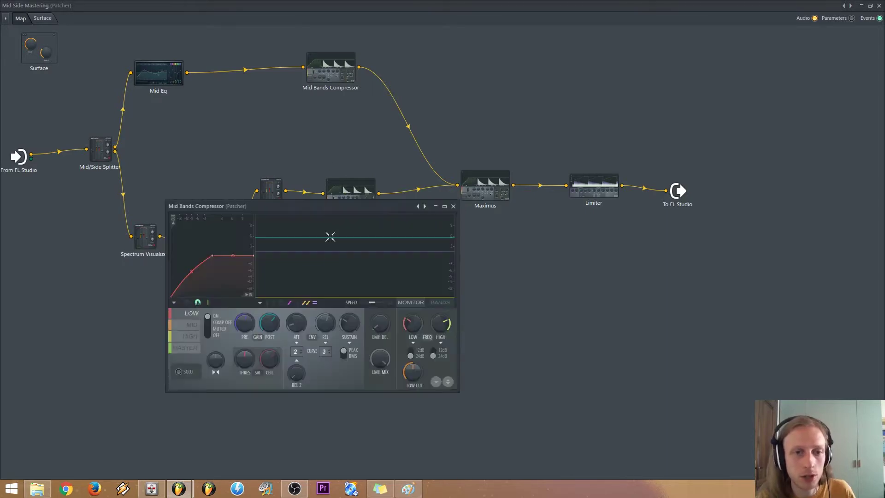
{"action": "left_click", "coordinate": [454, 206]}
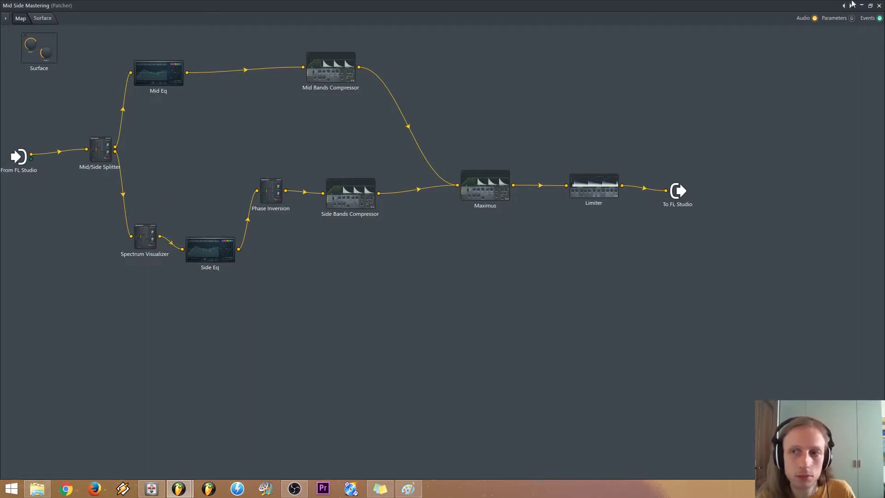
{"action": "left_click", "coordinate": [879, 7]}
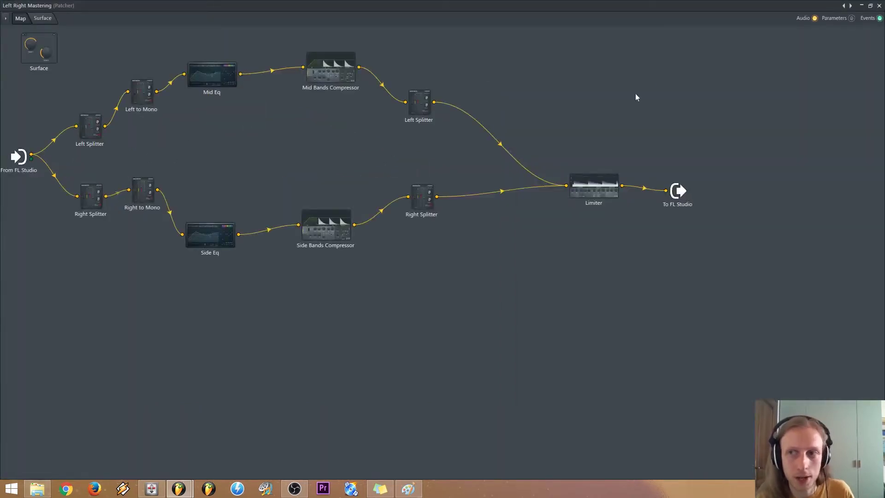
{"action": "left_click", "coordinate": [879, 5]}
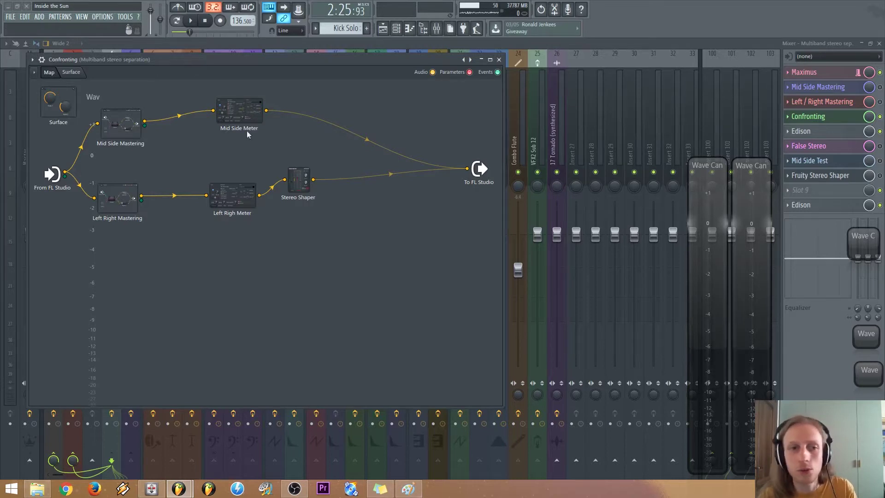
Compare the Low, Mid, High and Master band curves of the Mid Bands Compressor inside the nested Mid Side Mastering patch
{"action": "double_click", "coordinate": [134, 127]}
{"action": "double_click", "coordinate": [330, 68]}
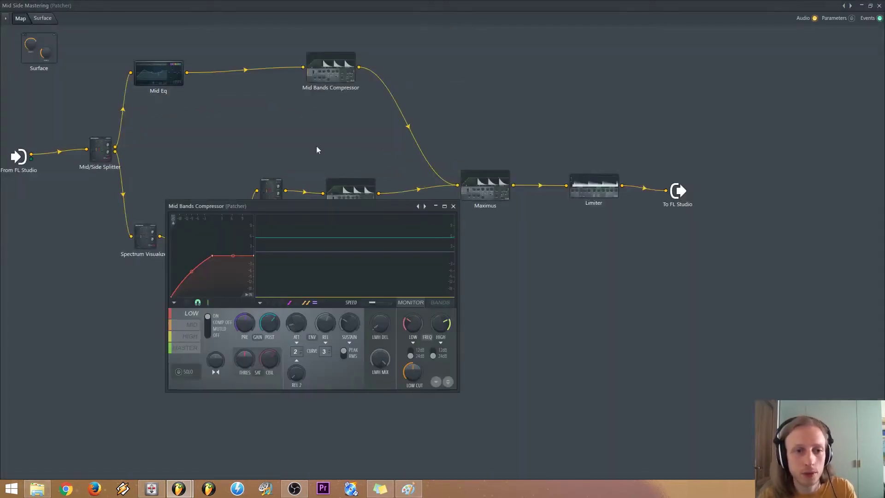
{"action": "left_click_drag", "start_coordinate": [249, 206], "coordinate": [264, 143]}
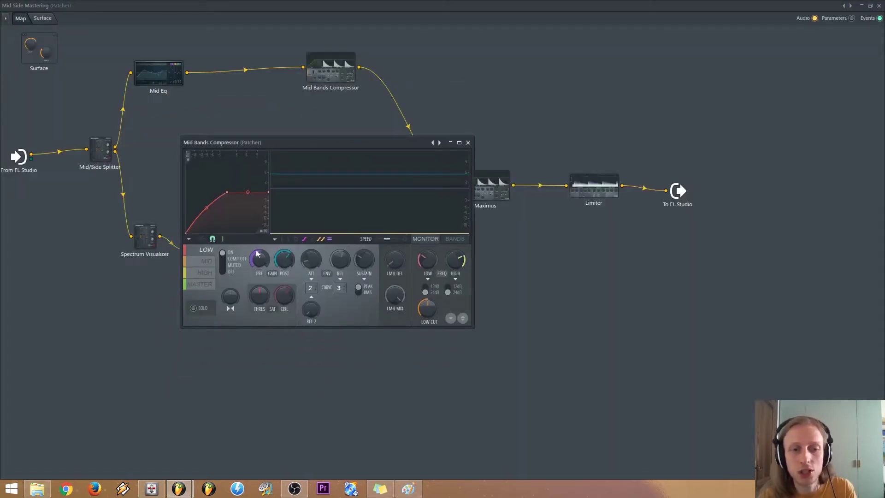
{"action": "left_click", "coordinate": [207, 265]}
{"action": "left_click", "coordinate": [202, 272]}
{"action": "left_click", "coordinate": [204, 253]}
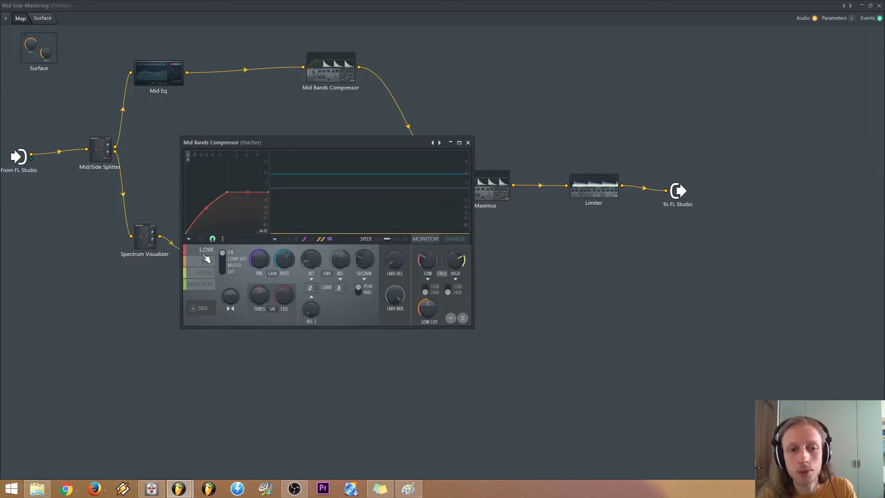
{"action": "left_click", "coordinate": [202, 263]}
{"action": "left_click", "coordinate": [197, 253]}
{"action": "left_click", "coordinate": [203, 273]}
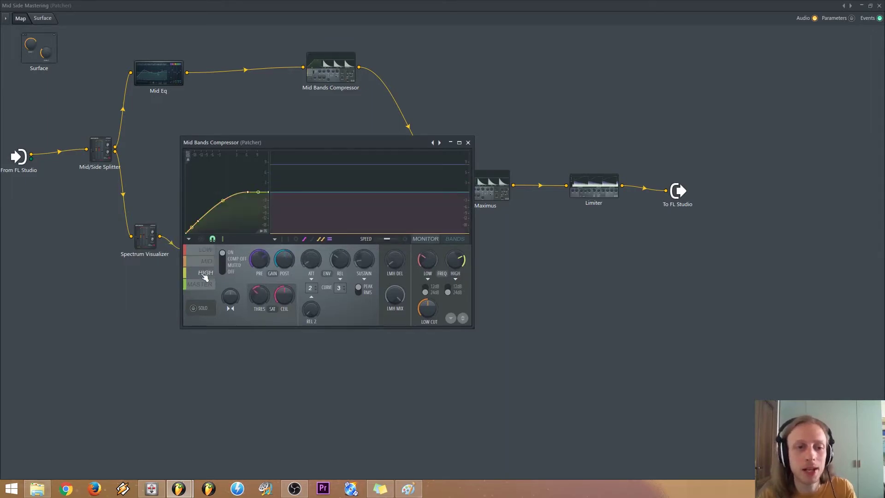
{"action": "left_click", "coordinate": [201, 284]}
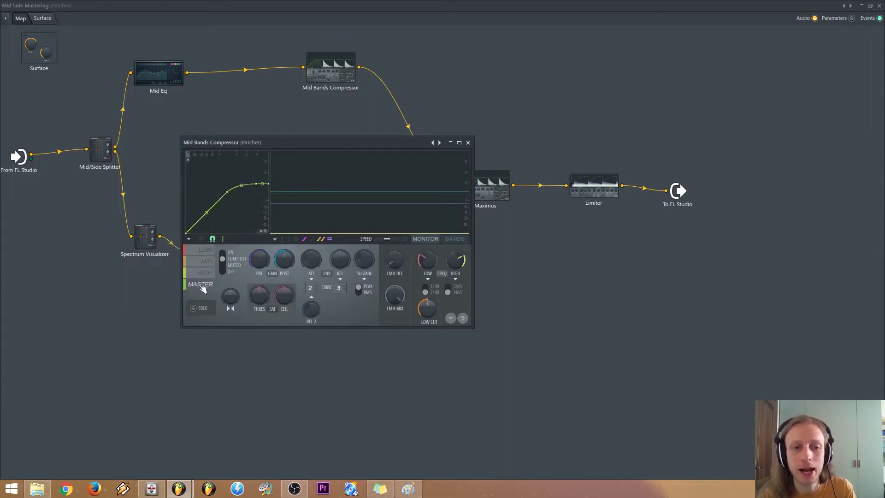
{"action": "left_click", "coordinate": [469, 143]}
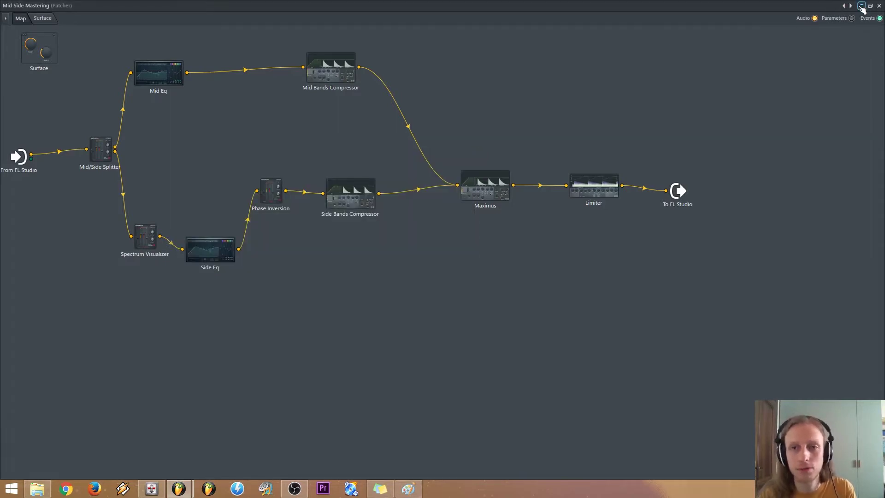
{"action": "left_click", "coordinate": [325, 79]}
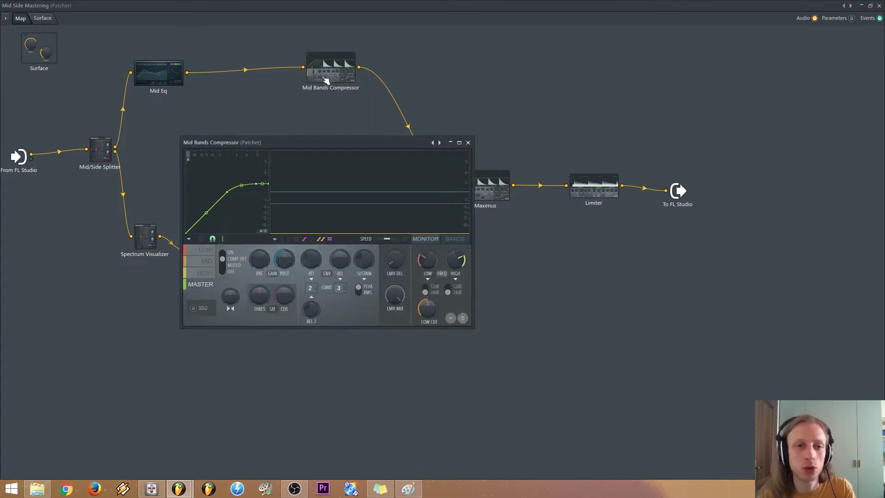
{"action": "left_click", "coordinate": [468, 143]}
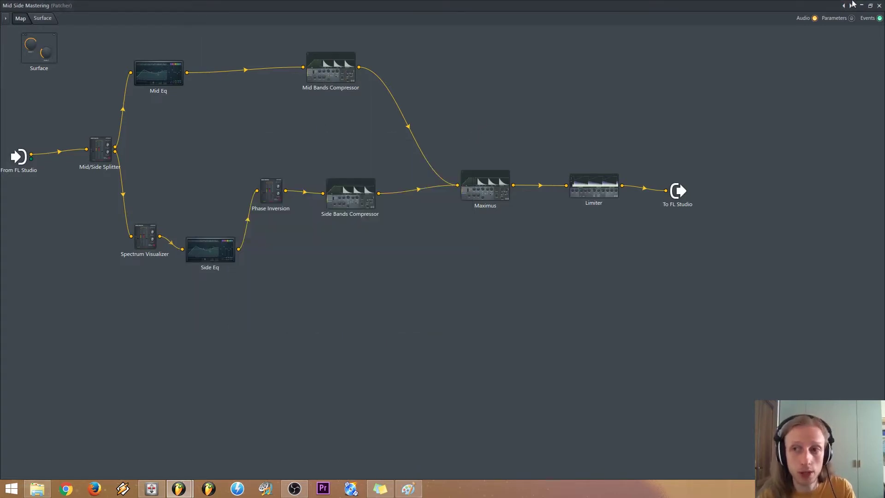
Minimize the Mid Side Mastering patch, review the nested Left Right Mastering map and return to the Confronting map
{"action": "left_click", "coordinate": [863, 5]}
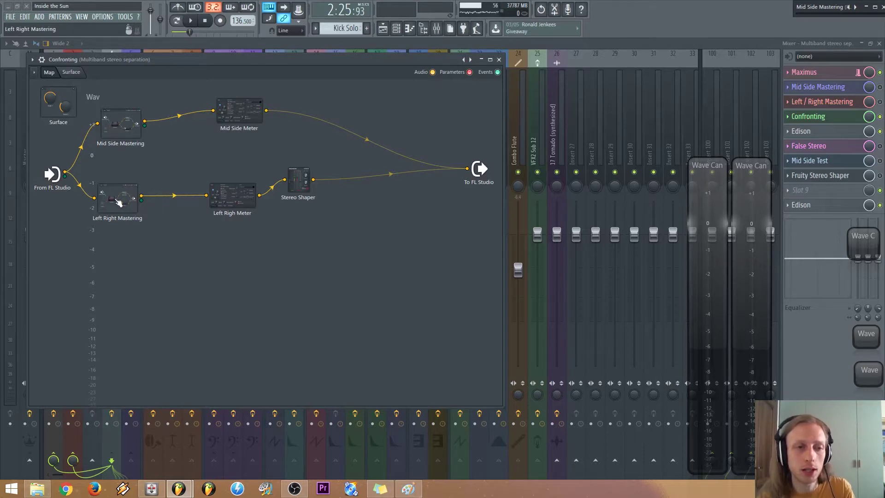
{"action": "double_click", "coordinate": [114, 215]}
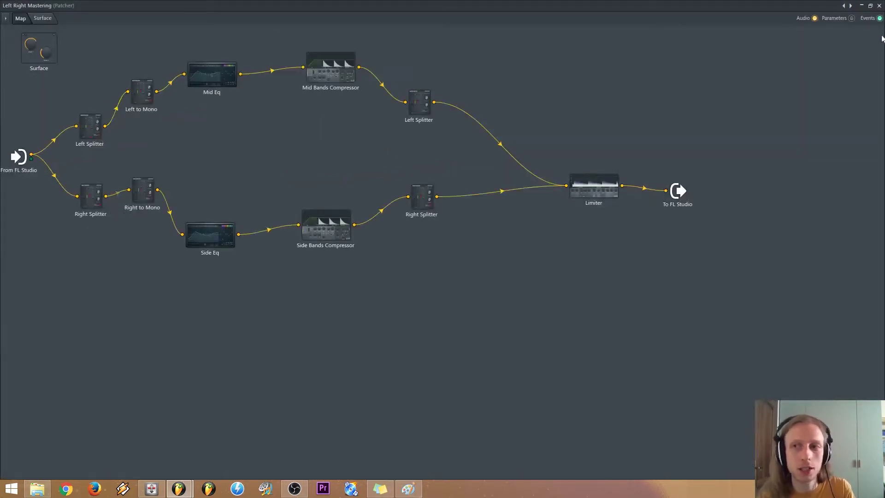
{"action": "left_click", "coordinate": [882, 5]}
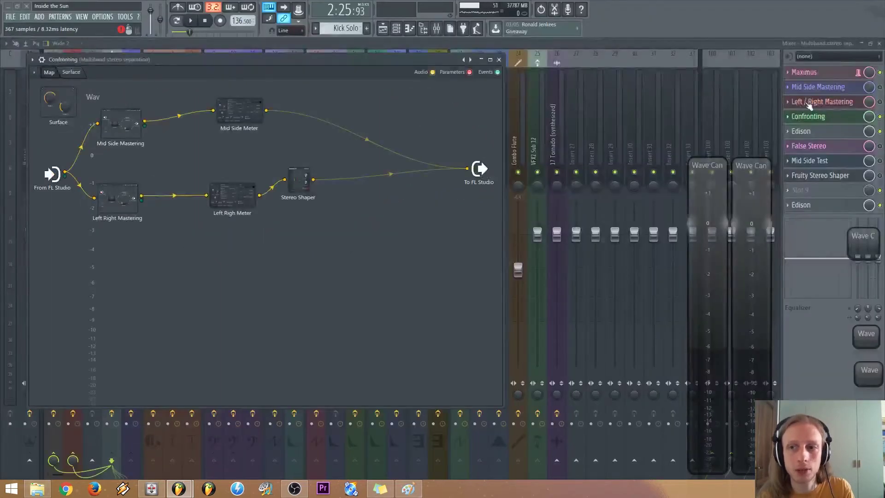
{"action": "left_click", "coordinate": [820, 123]}
{"action": "left_click", "coordinate": [819, 122]}
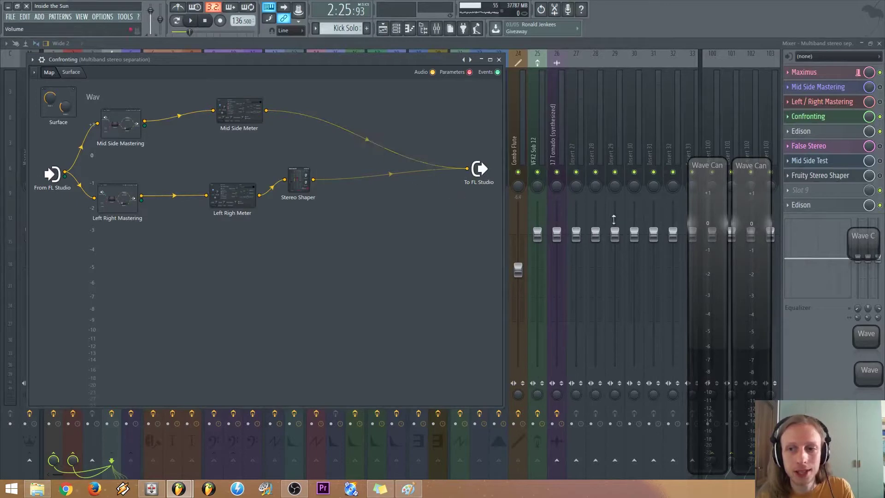
Move both Wave Candy level meters closer to the Confronting patch and start playback
{"action": "left_click_drag", "start_coordinate": [709, 237], "coordinate": [661, 186]}
{"action": "left_click_drag", "start_coordinate": [748, 233], "coordinate": [700, 180]}
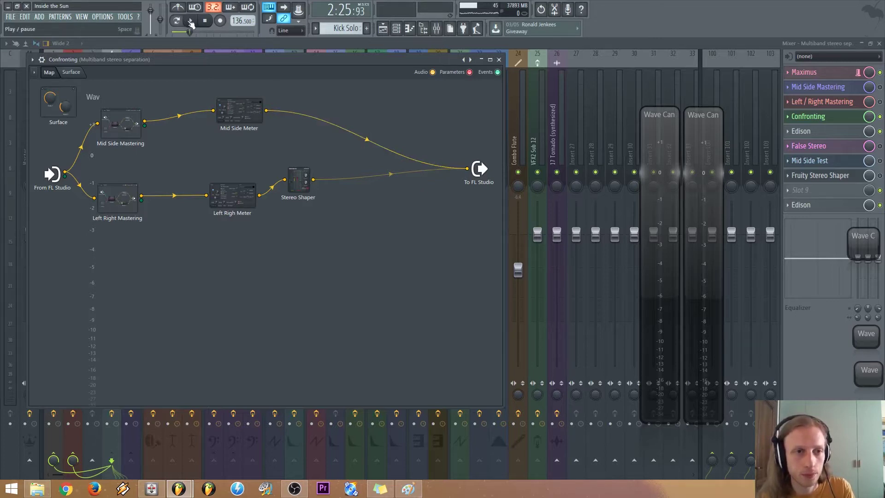
{"action": "left_click", "coordinate": [190, 21]}
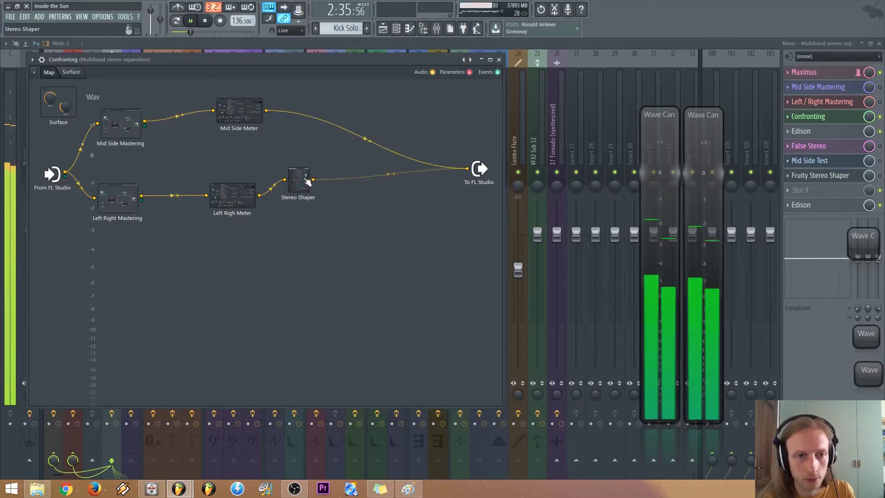
Check the Stereo Shaper's mixer matrix and switch the patch output from the mid/side chain to the left/right chain
{"action": "left_click", "coordinate": [303, 185]}
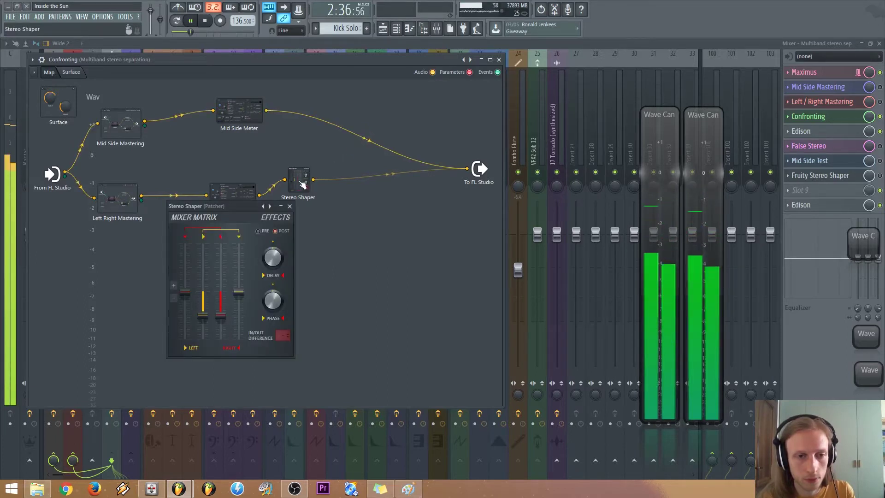
{"action": "left_click", "coordinate": [290, 207]}
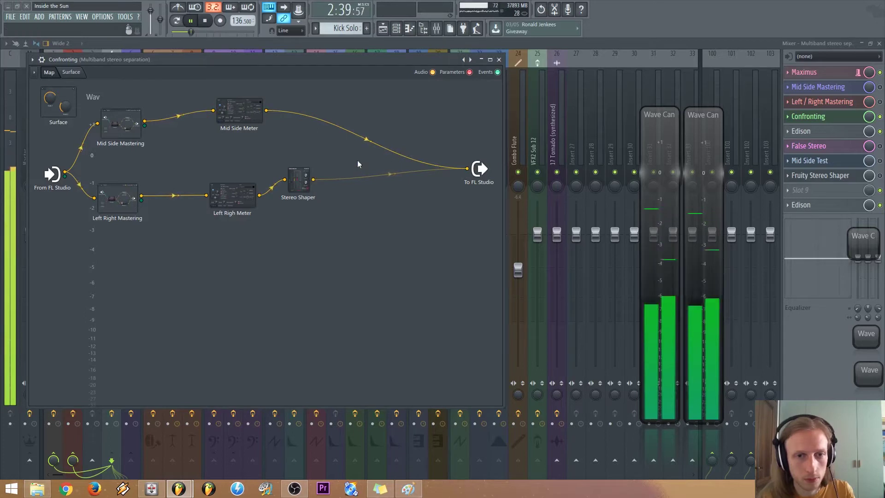
{"action": "left_click", "coordinate": [365, 141]}
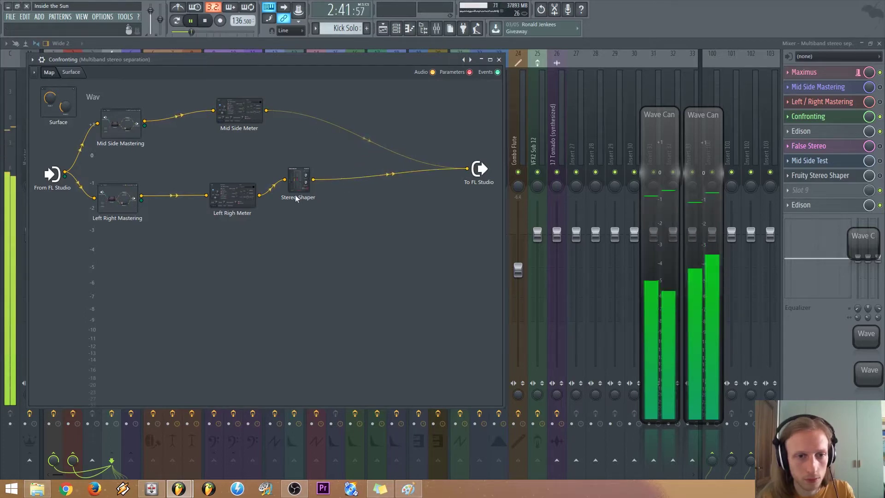
Link the Left Righ Meter directly to the output, bypassing the Stereo Shaper, compare the chains by ear and stop playback
{"action": "left_click_drag", "start_coordinate": [304, 187], "coordinate": [302, 161]}
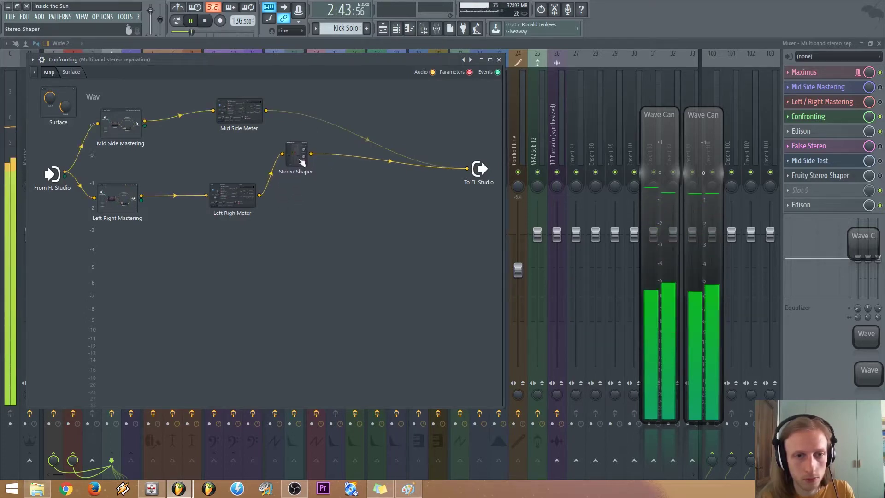
{"action": "left_click_drag", "start_coordinate": [263, 198], "coordinate": [466, 168]}
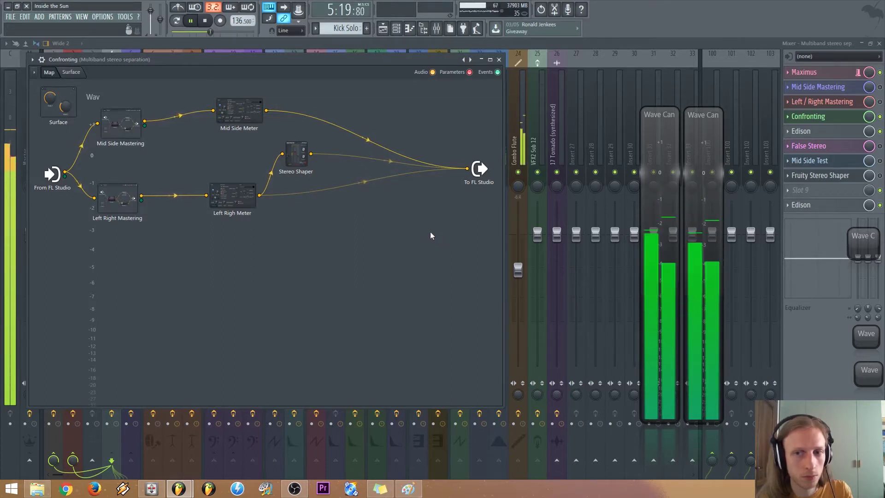
{"action": "mouse_move", "coordinate": [364, 138]}
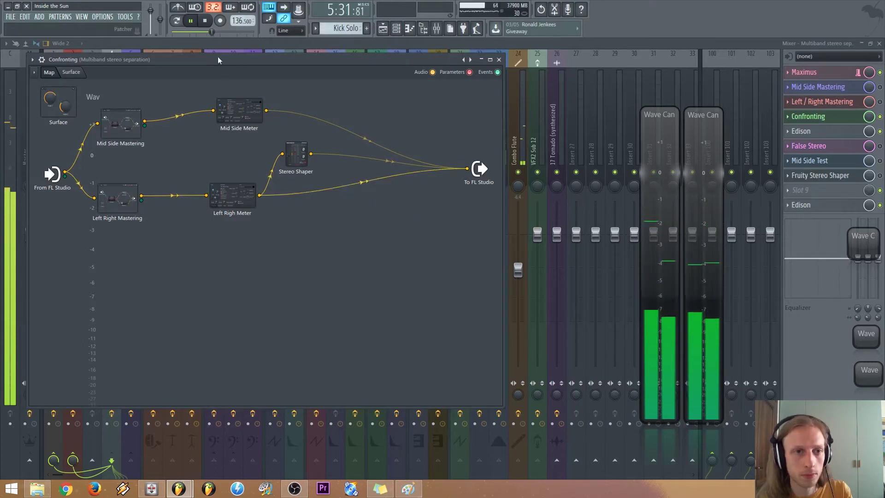
{"action": "left_click", "coordinate": [208, 26]}
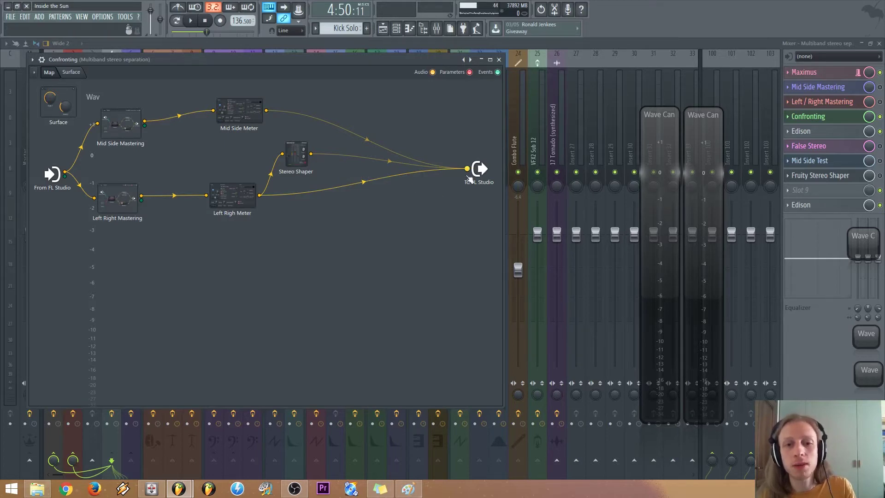
Remove the direct Left Righ Meter link to the output, place the Stereo Shaper in line behind the meter and route it to the output
{"action": "left_click_drag", "start_coordinate": [467, 169], "coordinate": [357, 152]}
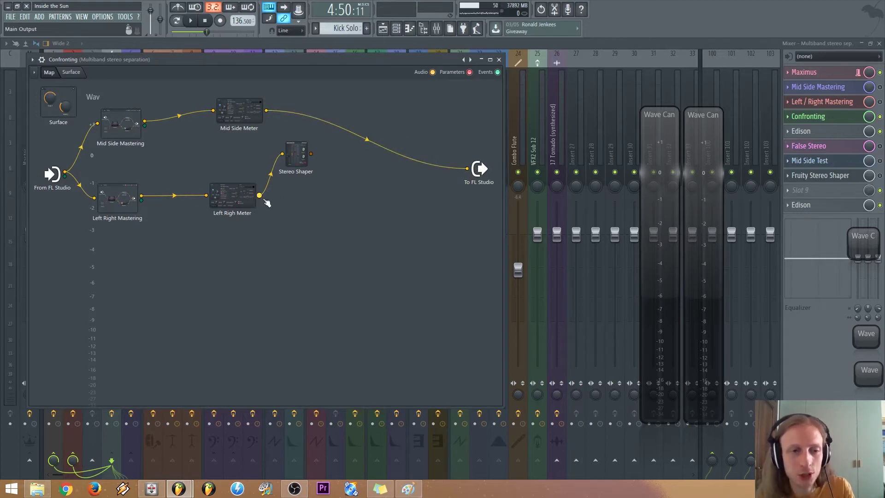
{"action": "left_click_drag", "start_coordinate": [295, 164], "coordinate": [305, 203]}
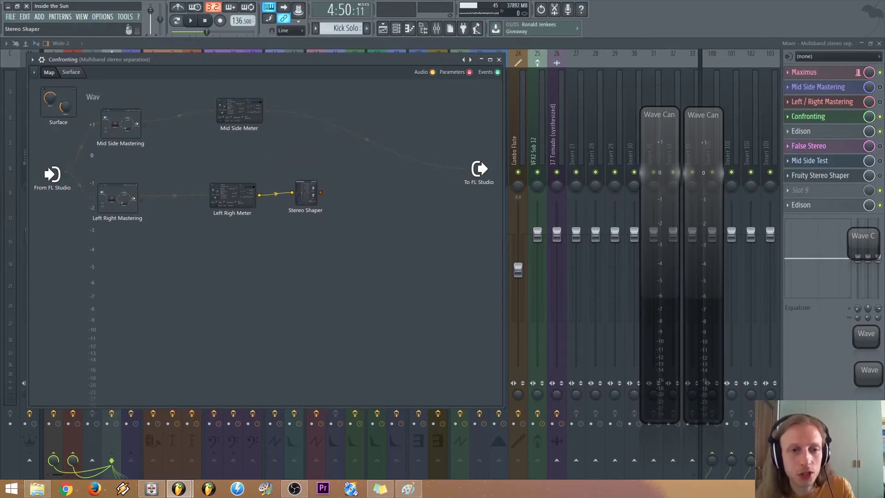
{"action": "left_click", "coordinate": [306, 193]}
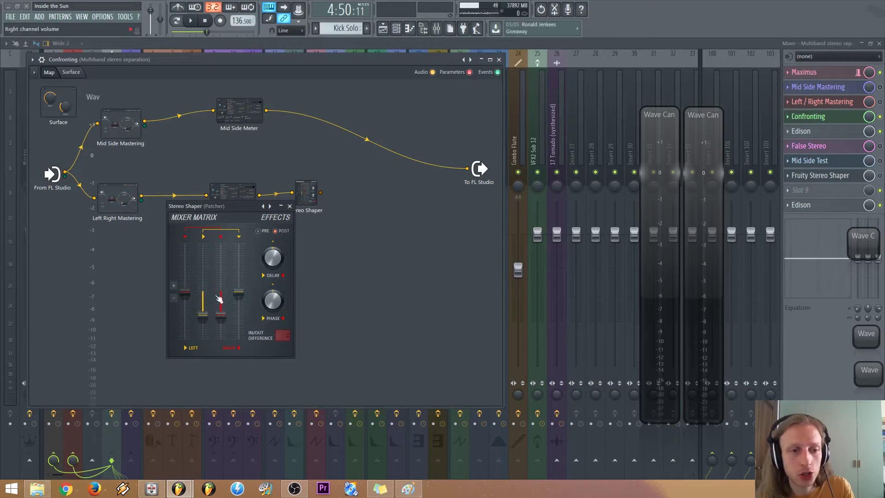
{"action": "left_click", "coordinate": [290, 206]}
{"action": "left_click", "coordinate": [297, 212]}
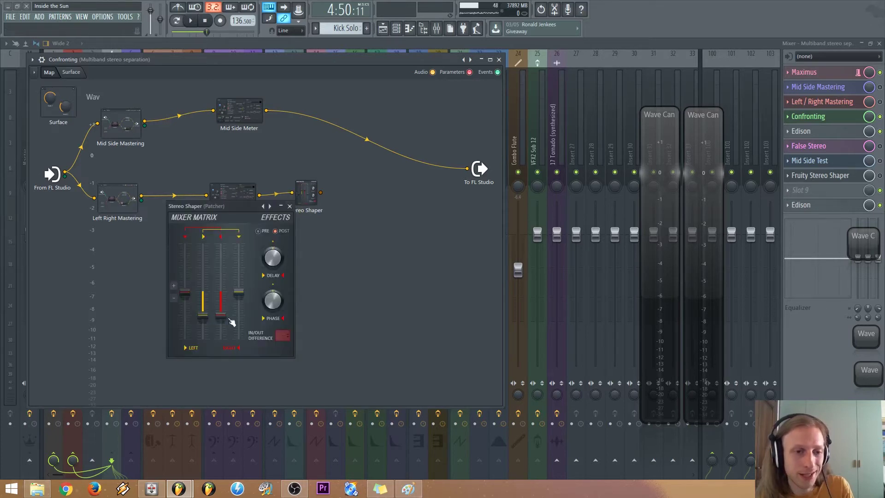
{"action": "left_click", "coordinate": [289, 206]}
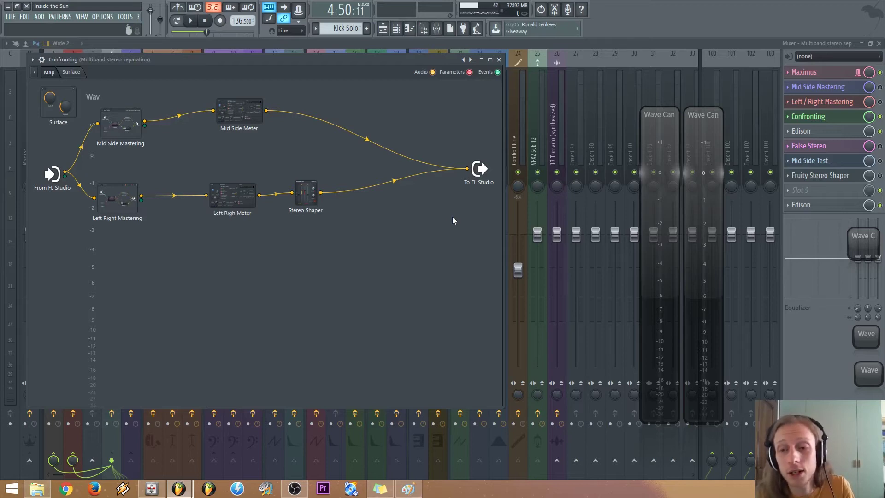
Play the song to compare the mid/side and left/right chains through the Mid Side Meter's output connection, and stop playback
{"action": "left_click", "coordinate": [191, 21]}
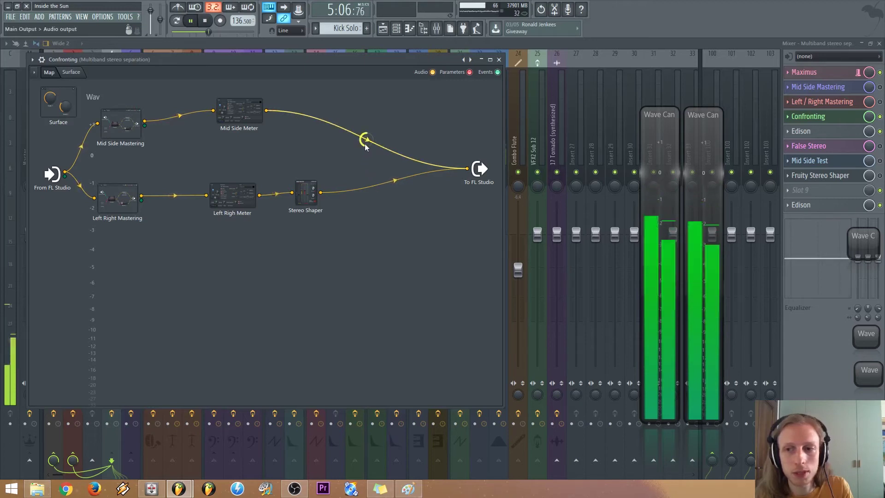
{"action": "left_click_drag", "start_coordinate": [366, 143], "coordinate": [366, 143]}
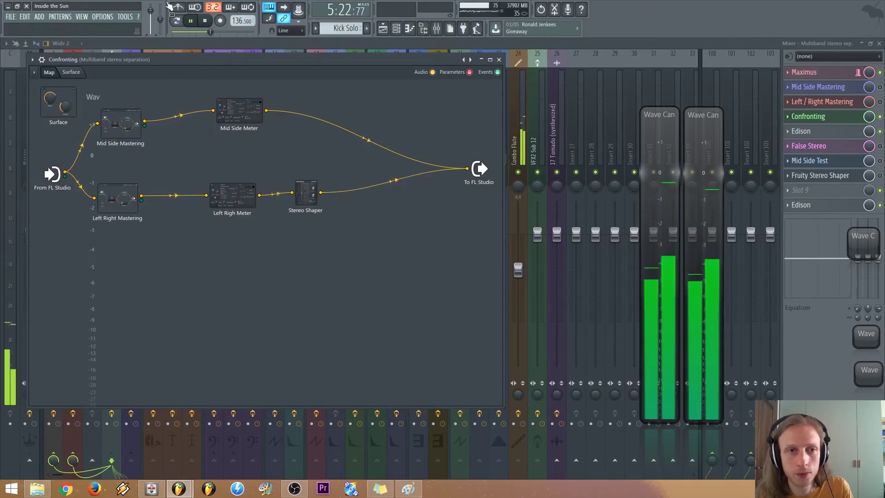
{"action": "left_click", "coordinate": [206, 21]}
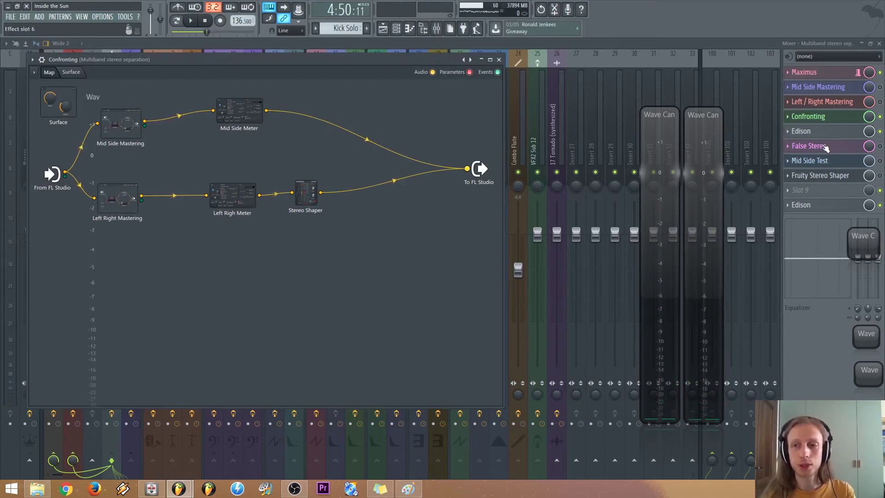
Open the False Stereo patch and raise its first two Stereo Enhancer nodes roughly in line with the third
{"action": "left_click", "coordinate": [841, 148]}
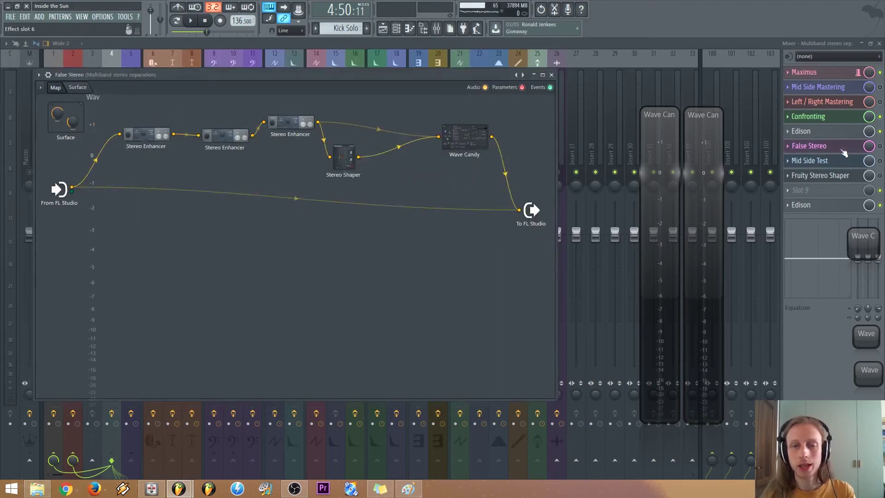
{"action": "left_click_drag", "start_coordinate": [209, 145], "coordinate": [200, 131]}
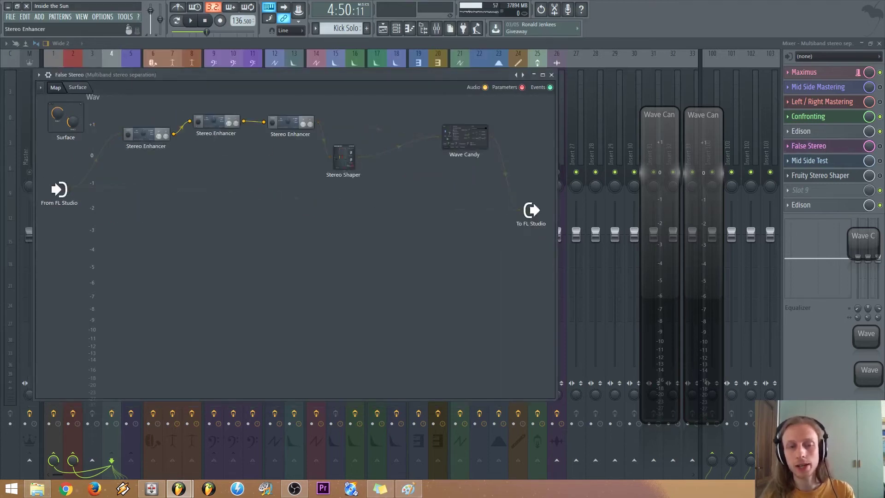
{"action": "left_click_drag", "start_coordinate": [136, 139], "coordinate": [135, 133]}
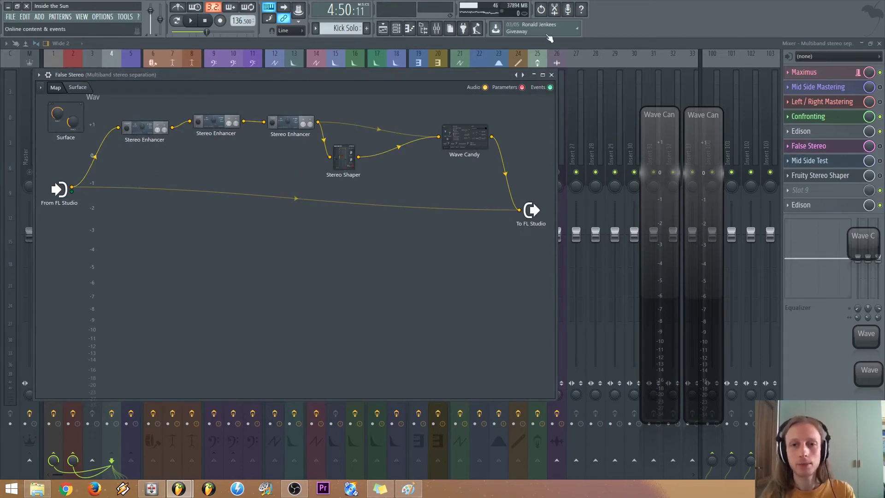
Leave the False Stereo patch and bring up the Mid Side Test map
{"action": "left_click", "coordinate": [809, 146]}
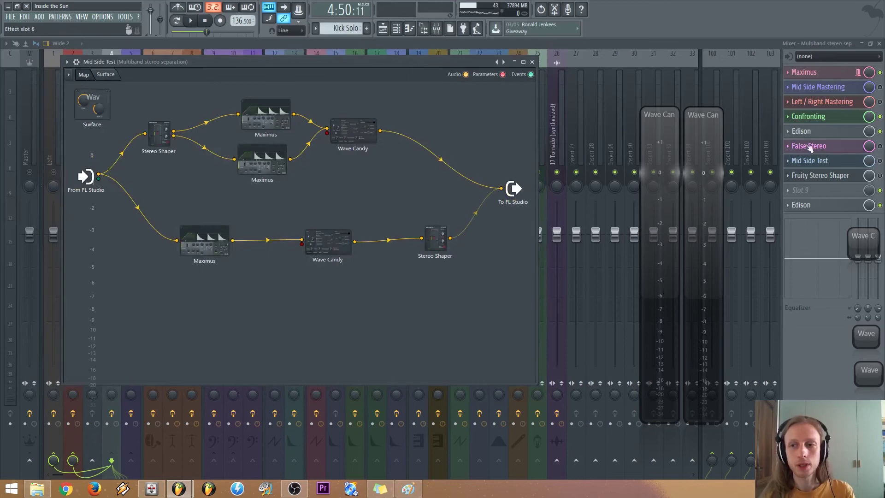
{"action": "left_click", "coordinate": [843, 165]}
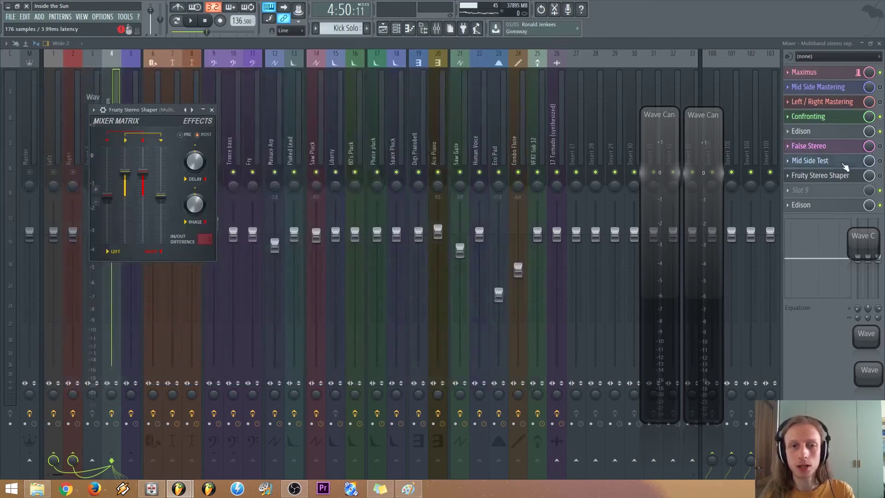
{"action": "left_click", "coordinate": [843, 165]}
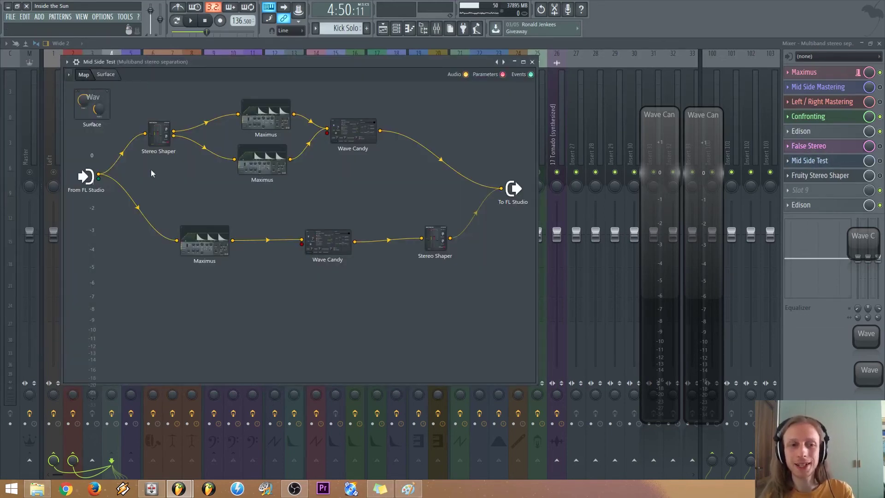
{"action": "left_click", "coordinate": [839, 165]}
{"action": "left_click", "coordinate": [839, 165]}
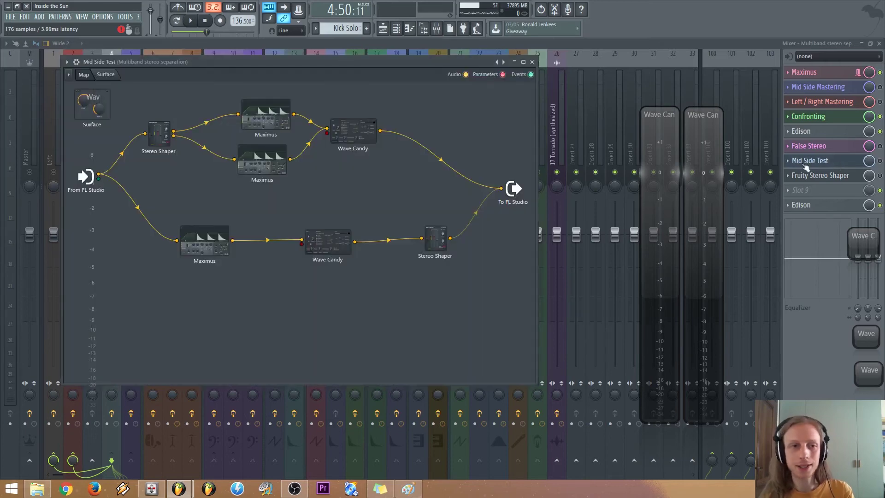
Nudge the upper Maximus node after the Stereo Shaper, examine its Master band curve and close the Mid Side Test patch
{"action": "left_click_drag", "start_coordinate": [263, 118], "coordinate": [250, 112]}
{"action": "double_click", "coordinate": [250, 112]}
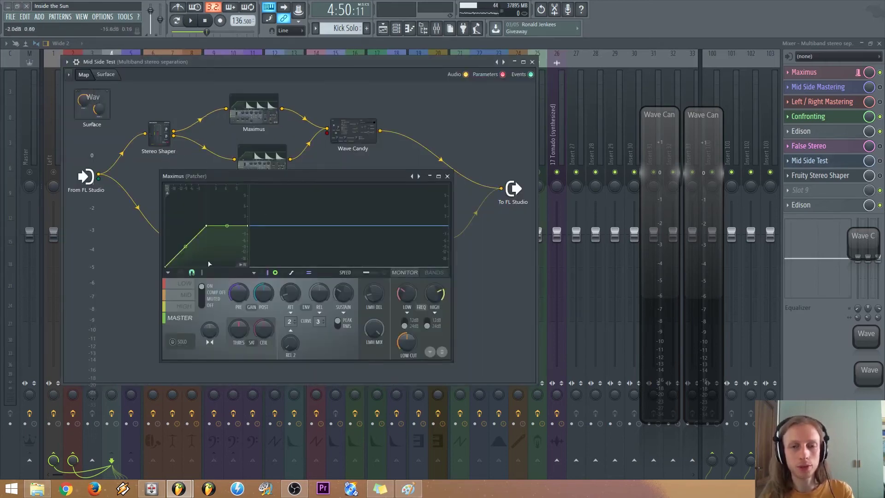
{"action": "left_click", "coordinate": [447, 176]}
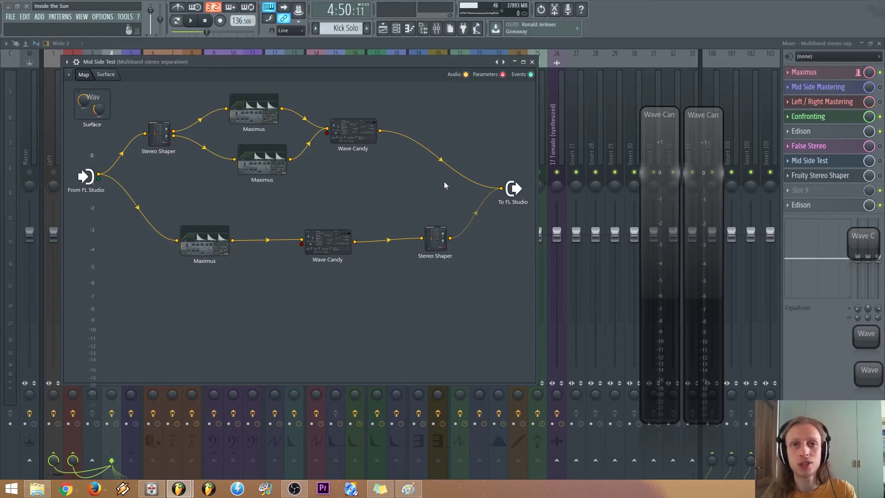
{"action": "left_click", "coordinate": [531, 61]}
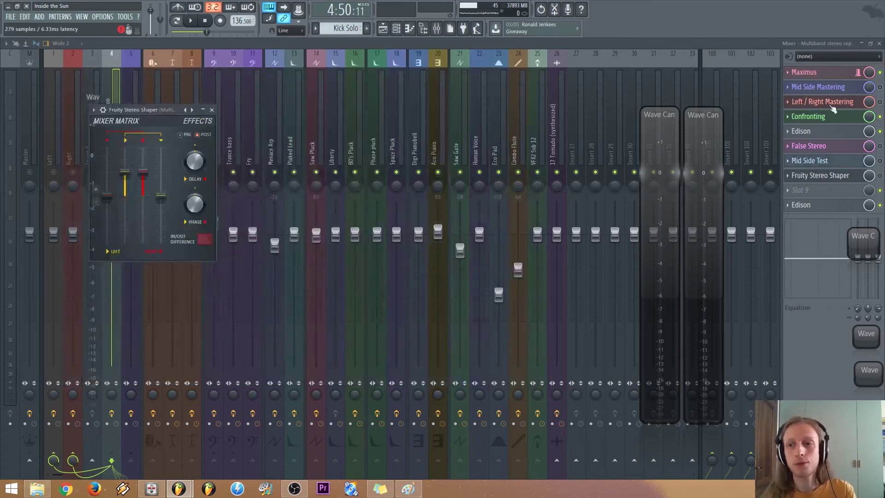
Review the Confronting map, the False Stereo map, the Fruity Stereo Shaper effect and the Mid Side Test map in turn
{"action": "left_click", "coordinate": [830, 117]}
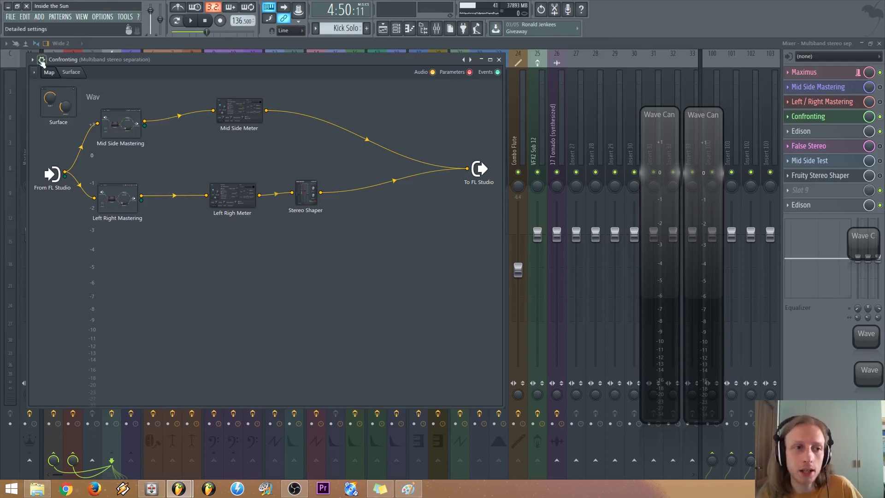
{"action": "left_click", "coordinate": [499, 60]}
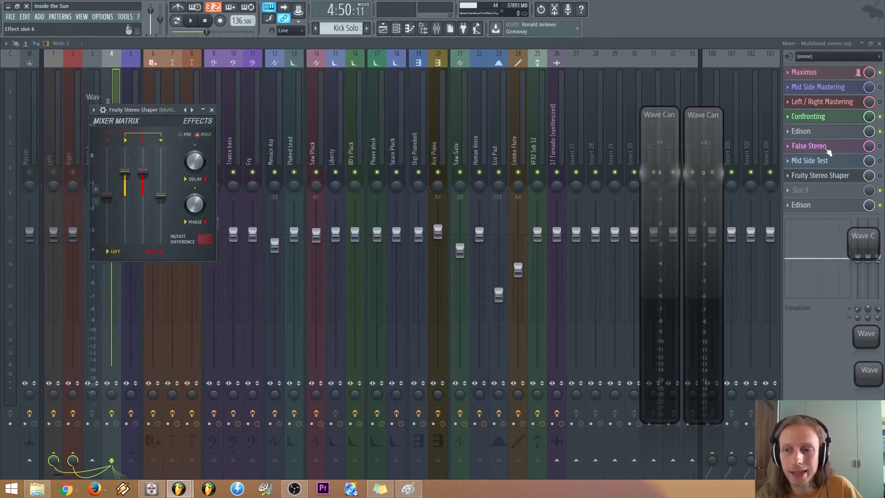
{"action": "left_click", "coordinate": [827, 149]}
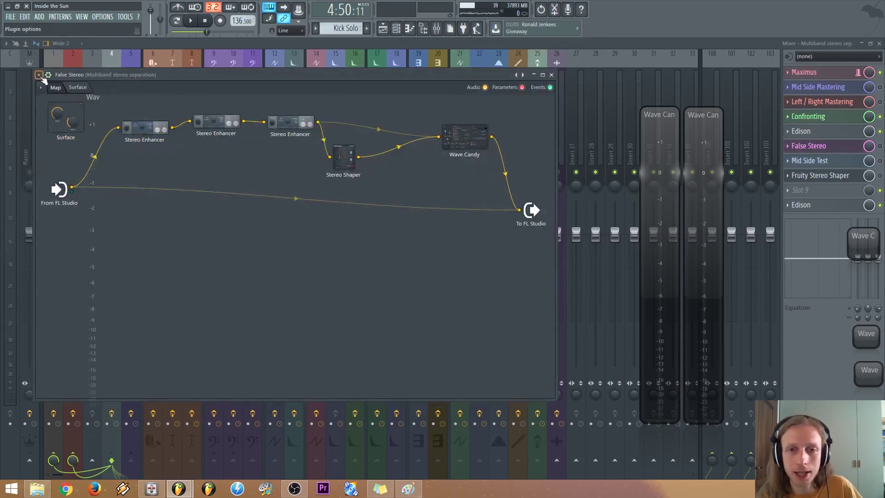
{"action": "left_click", "coordinate": [825, 175]}
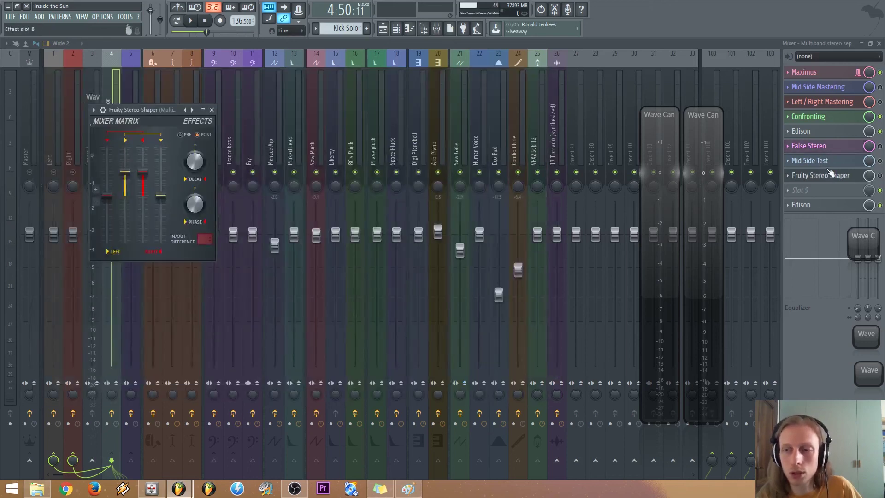
{"action": "left_click", "coordinate": [829, 162]}
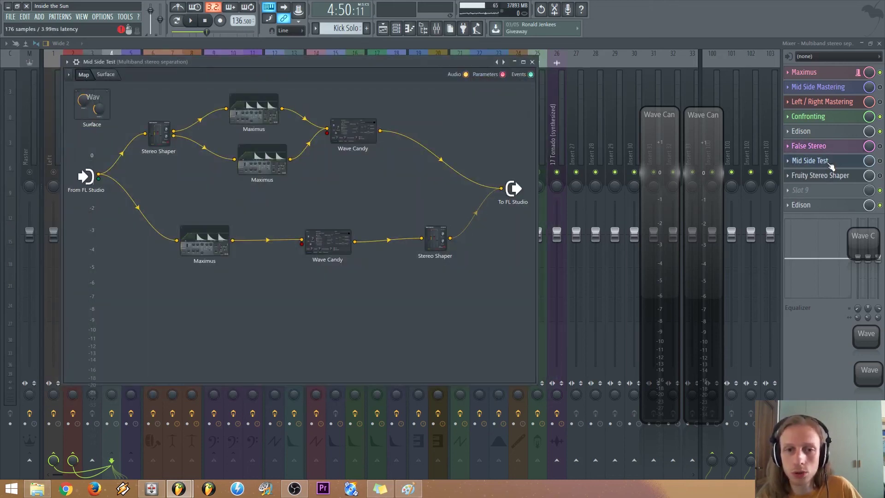